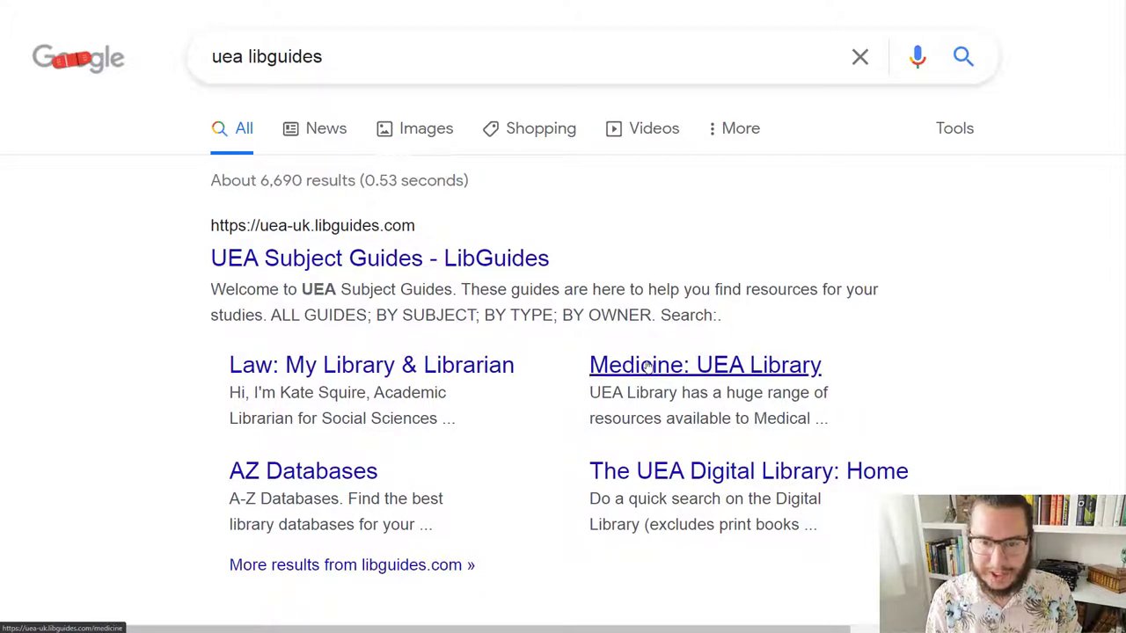
Open the Medicine: UEA Library guide, go to its databases and resources list, and enlarge the page to 175%
{"action": "left_click", "coordinate": [647, 366]}
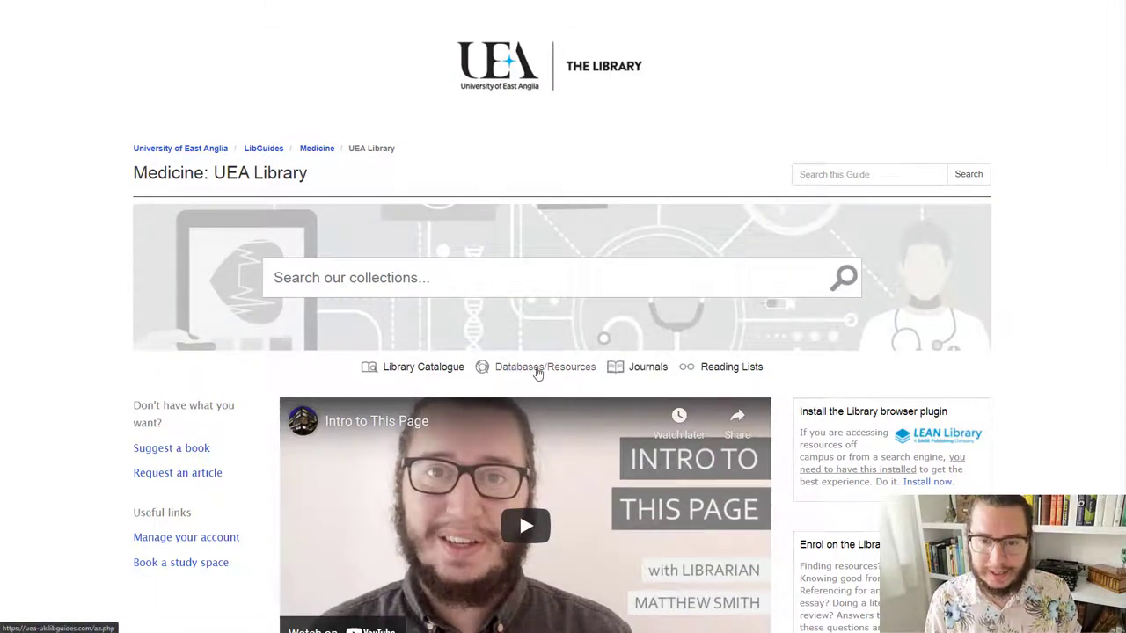
{"action": "left_click", "coordinate": [535, 367]}
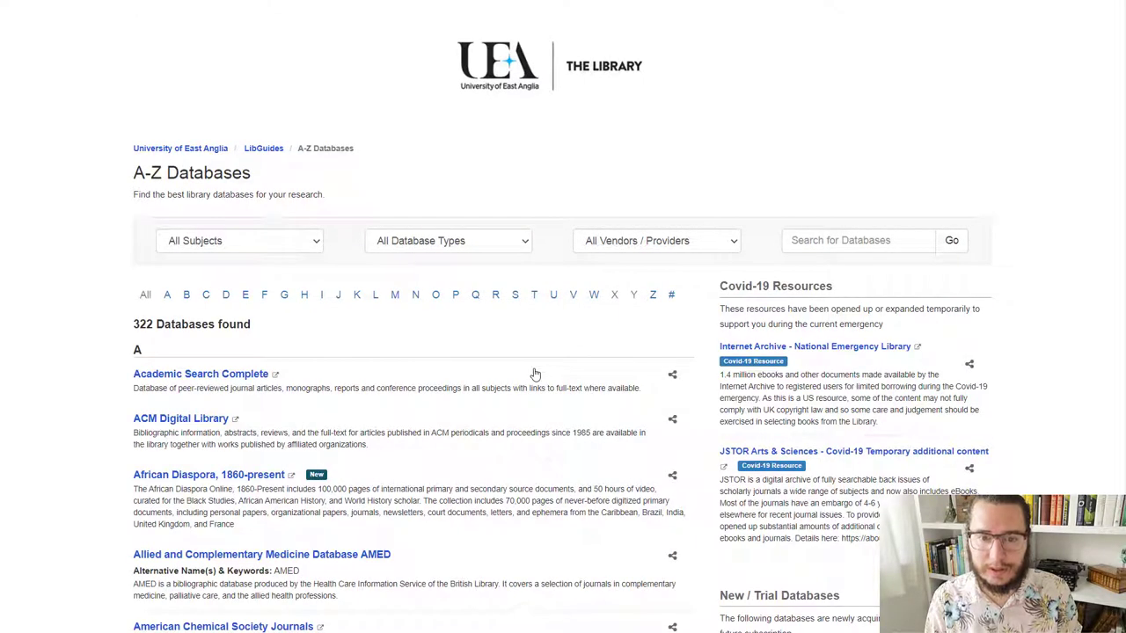
{"action": "key", "text": "ctrl+plus"}
{"action": "key", "text": "ctrl+plus"}
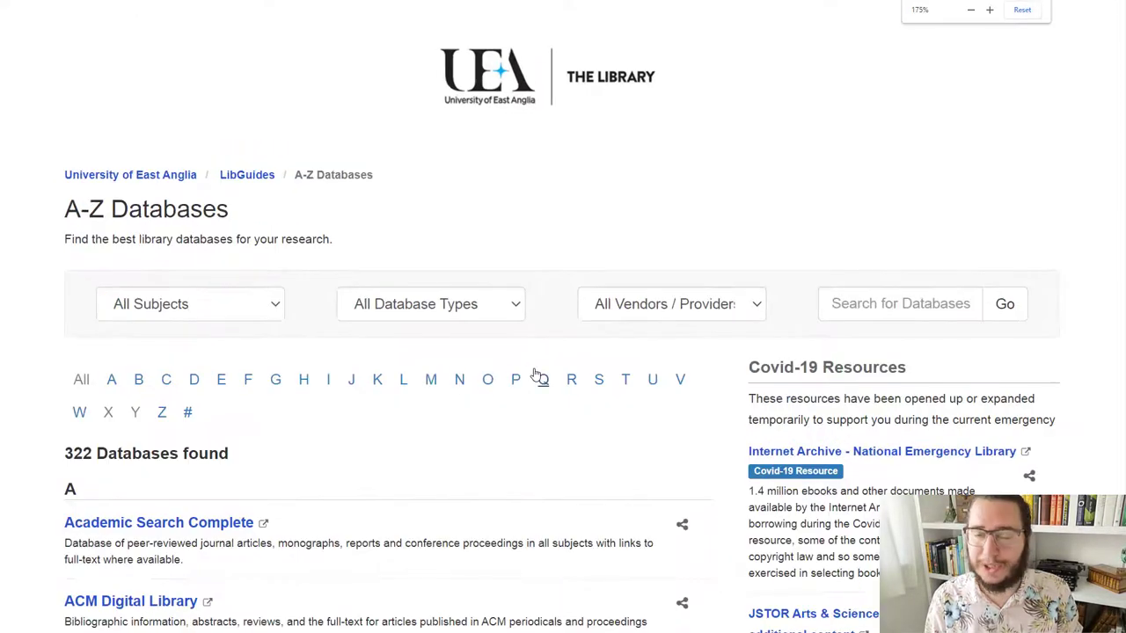
Limit the A-Z Databases list to the letter E and open EMBASE
{"action": "scroll", "coordinate": [537, 374], "scroll_direction": "down", "scroll_amount": 1}
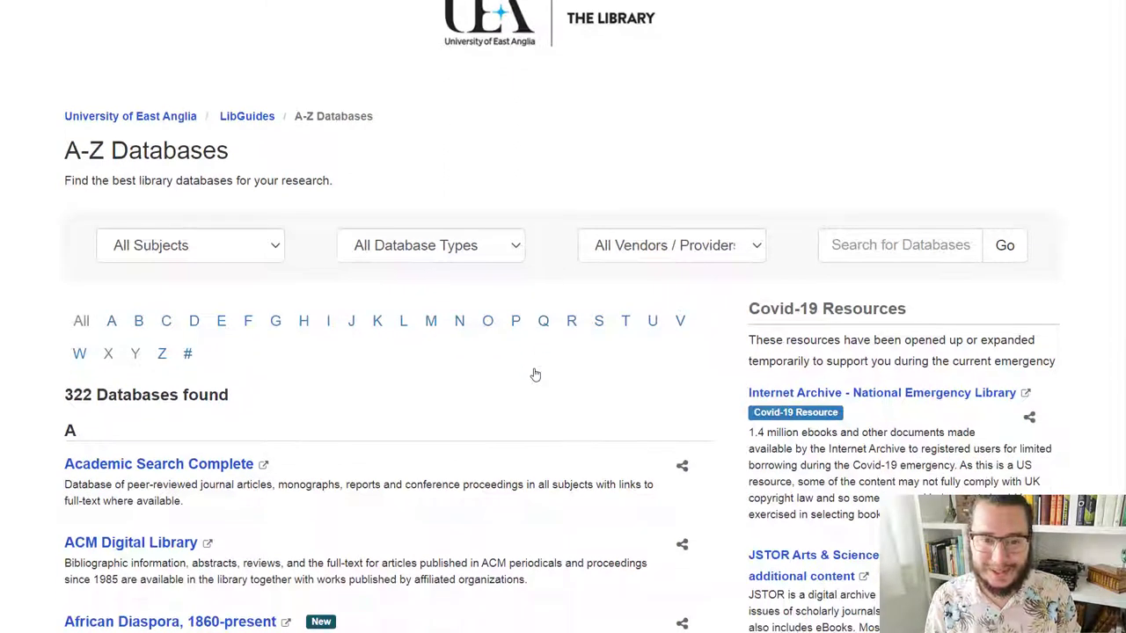
{"action": "left_click", "coordinate": [223, 327]}
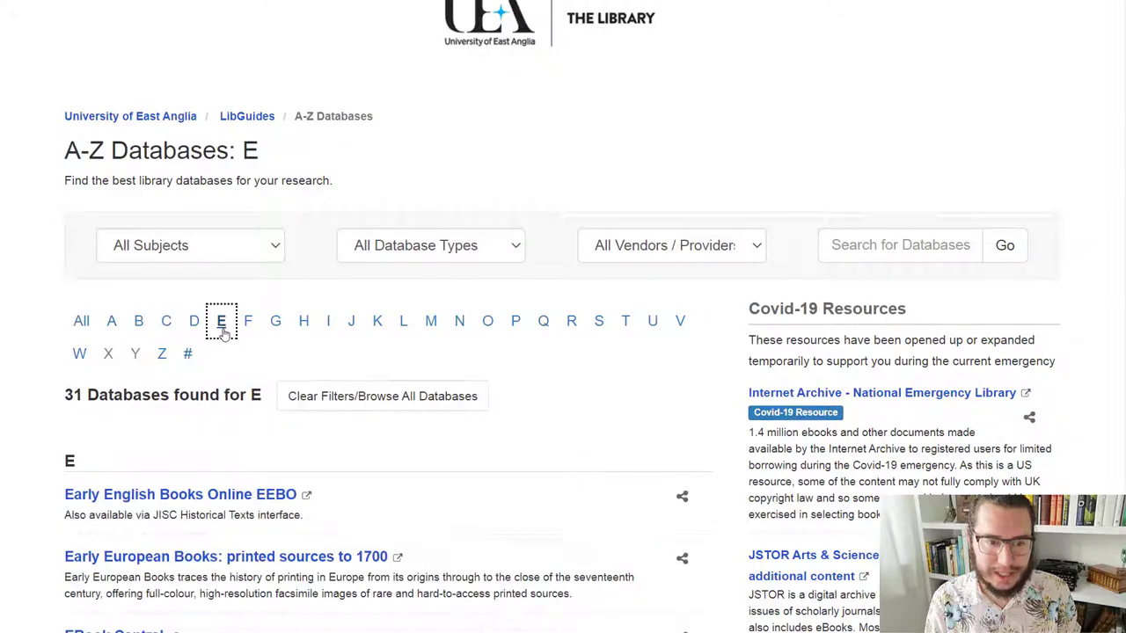
{"action": "scroll", "coordinate": [255, 370], "scroll_direction": "down", "scroll_amount": 5}
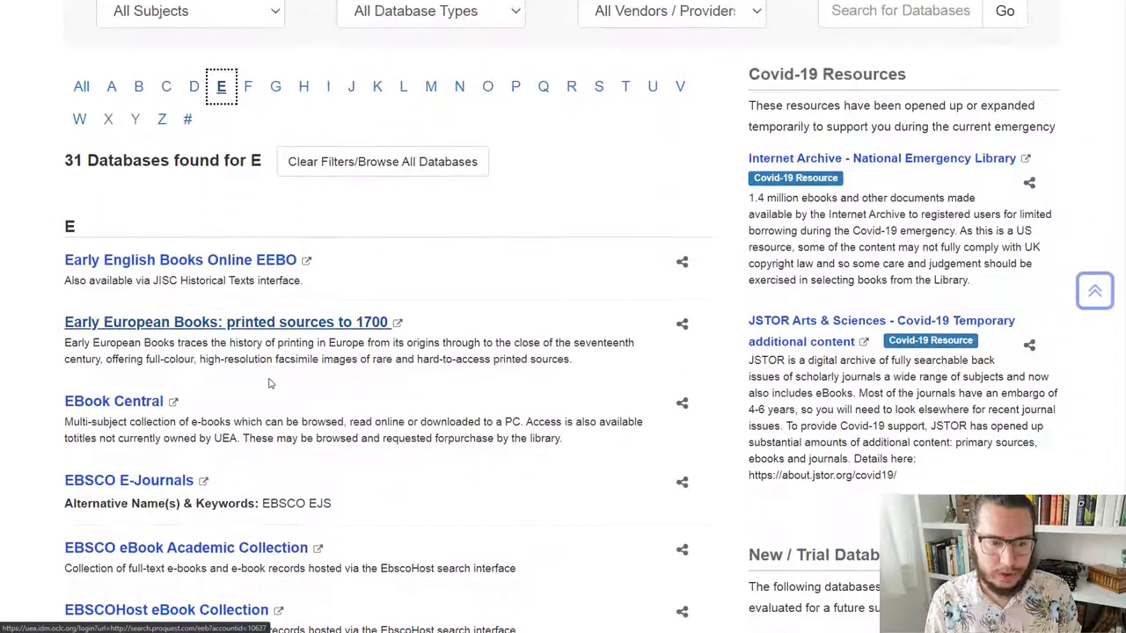
{"action": "scroll", "coordinate": [273, 385], "scroll_direction": "down", "scroll_amount": 5}
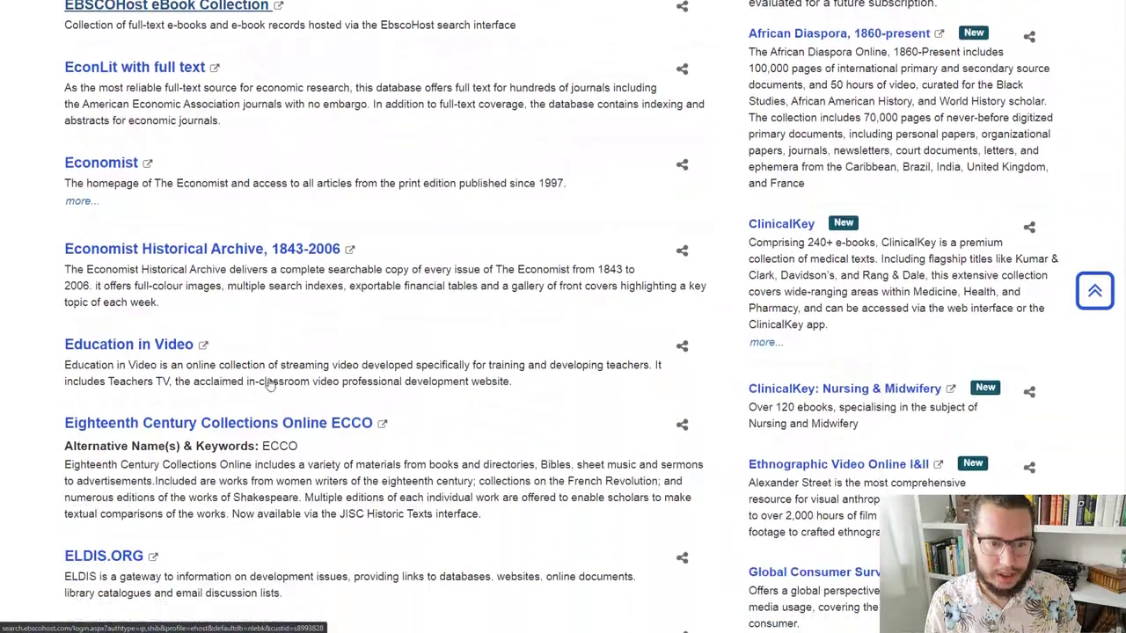
{"action": "scroll", "coordinate": [273, 384], "scroll_direction": "down", "scroll_amount": 4}
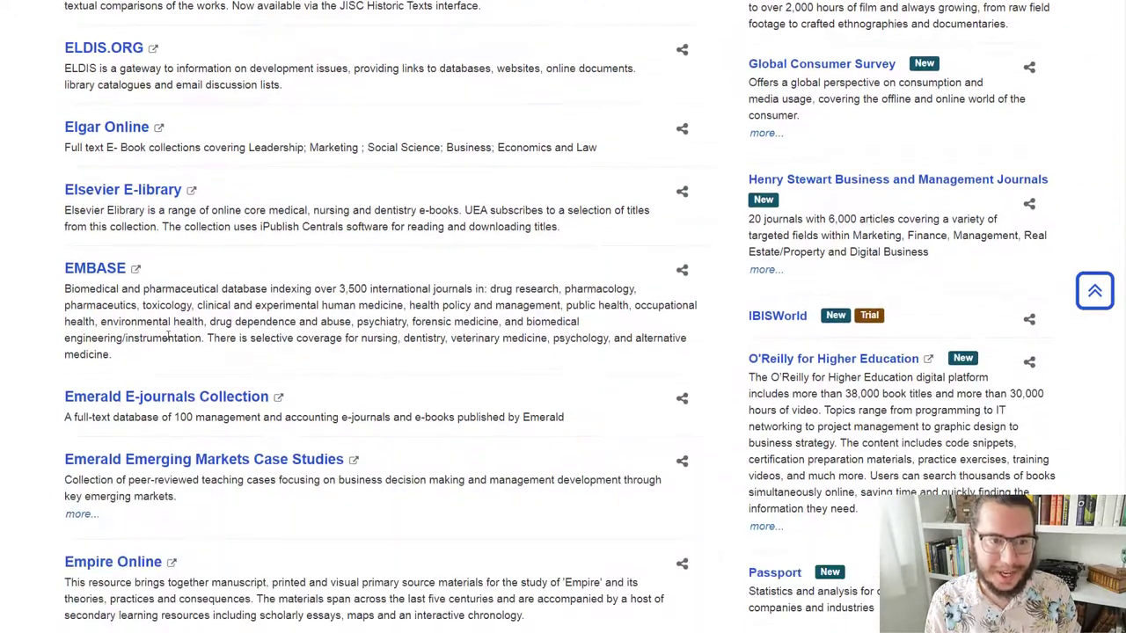
{"action": "left_click", "coordinate": [113, 277]}
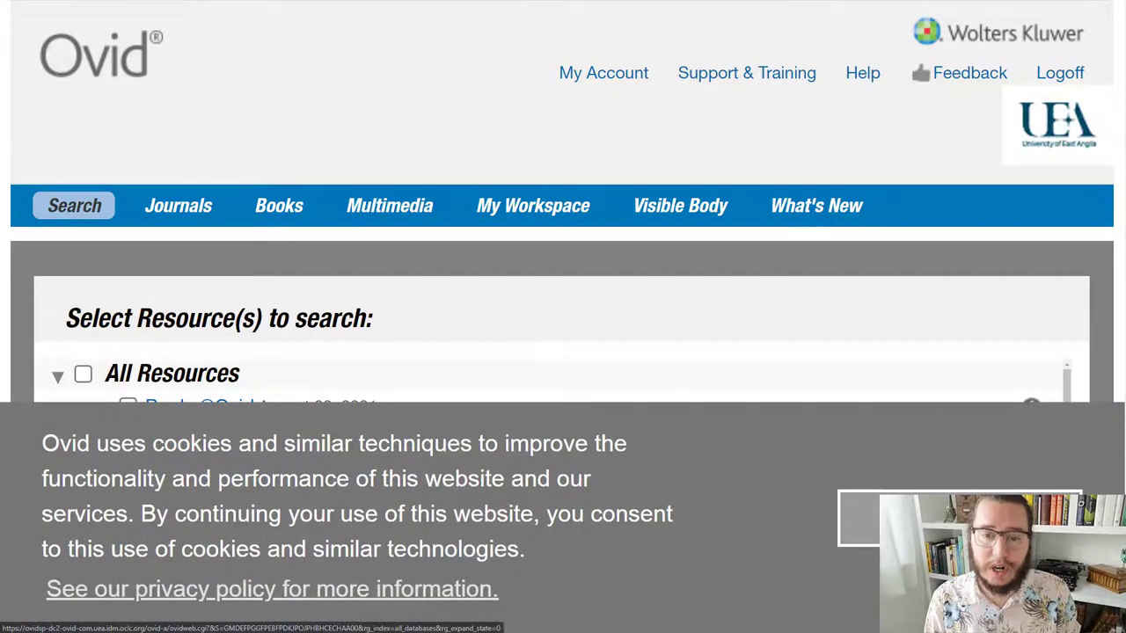
Select only Embase 1974 to 2021 August 03 as the resource to search and confirm the selection
{"action": "scroll", "coordinate": [687, 459], "scroll_direction": "down", "scroll_amount": 1}
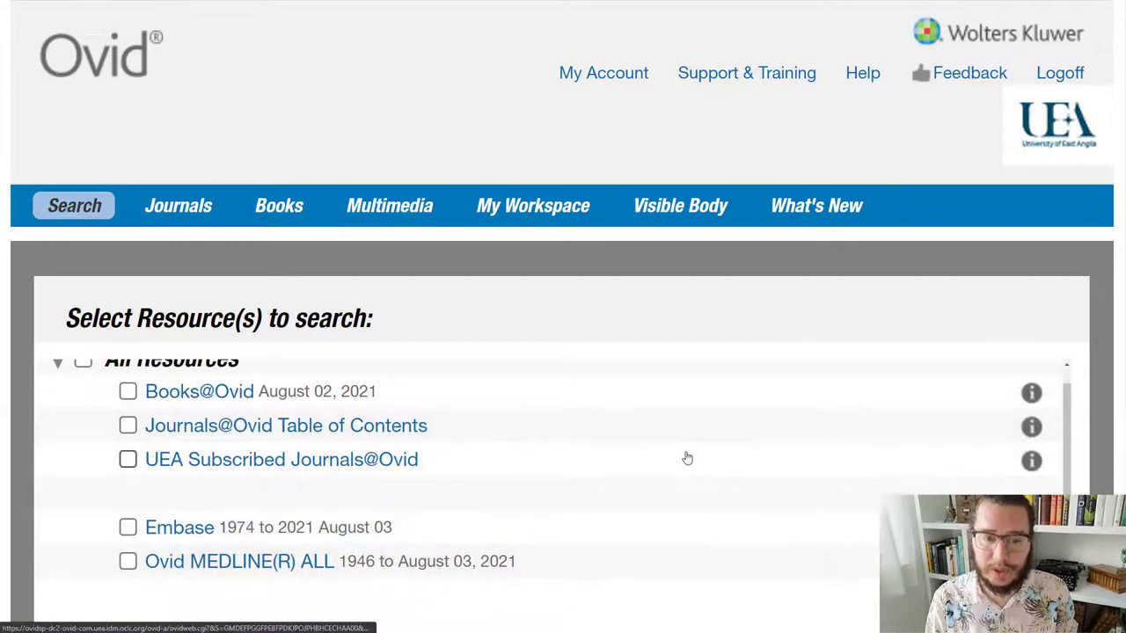
{"action": "scroll", "coordinate": [687, 458], "scroll_direction": "up", "scroll_amount": 1}
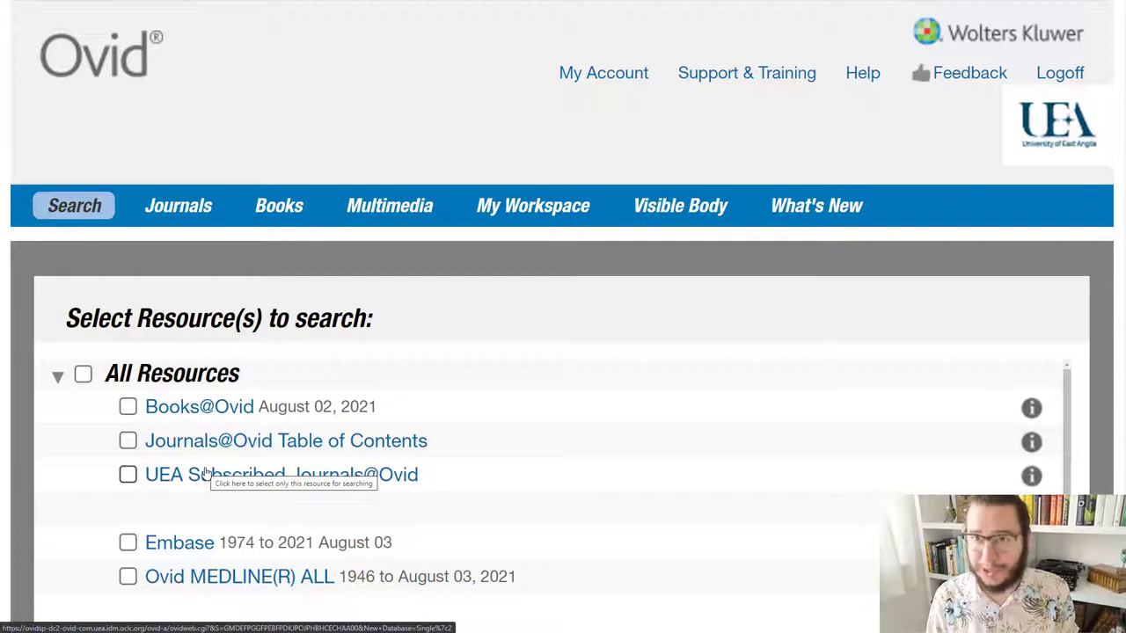
{"action": "scroll", "coordinate": [179, 491], "scroll_direction": "down", "scroll_amount": 1}
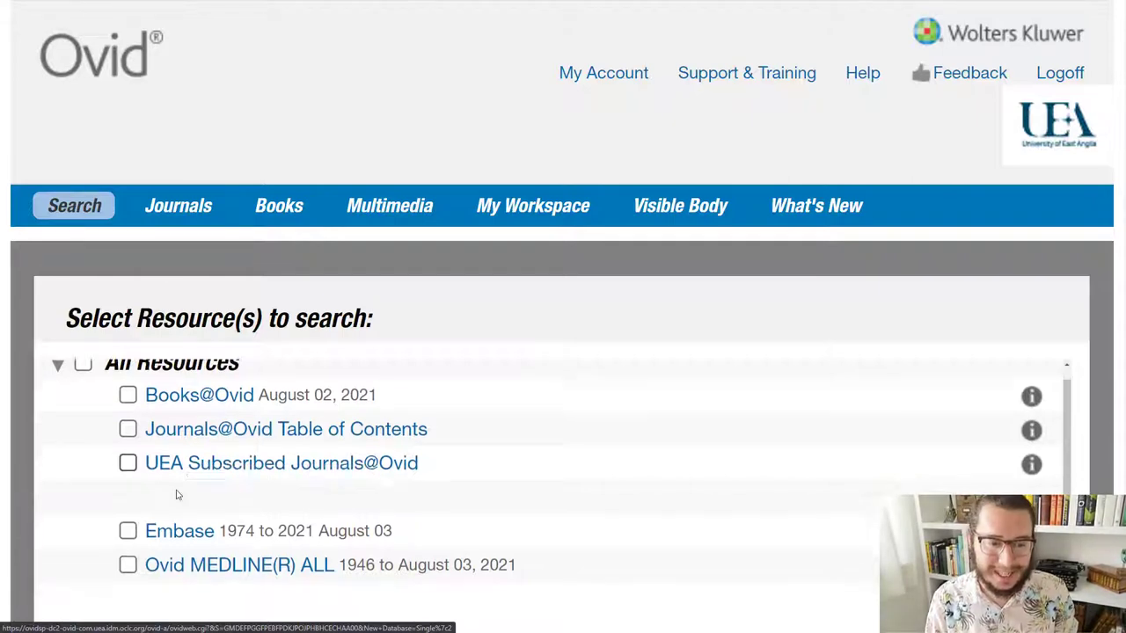
{"action": "left_click", "coordinate": [128, 530]}
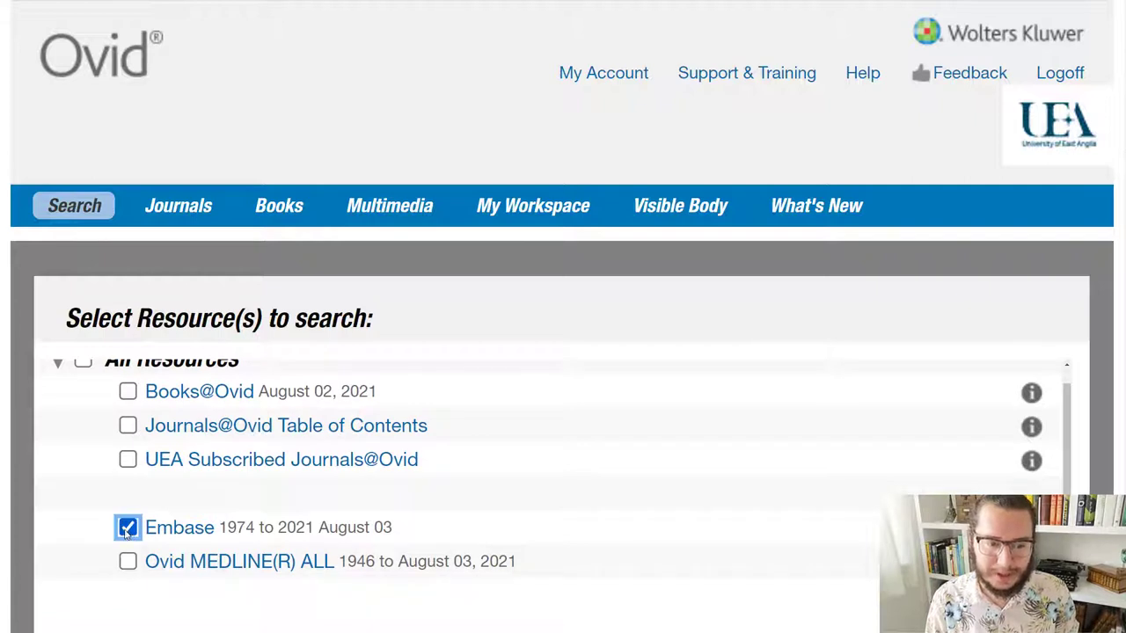
{"action": "scroll", "coordinate": [88, 509], "scroll_direction": "down", "scroll_amount": 3}
{"action": "scroll", "coordinate": [88, 508], "scroll_direction": "down", "scroll_amount": 2}
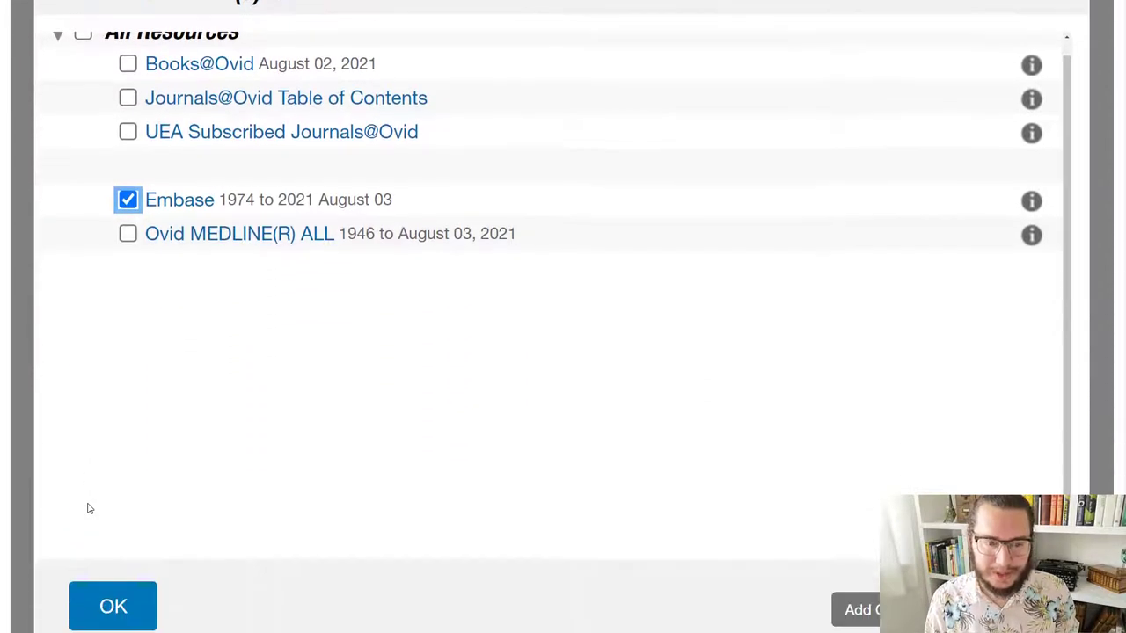
{"action": "left_click", "coordinate": [110, 522]}
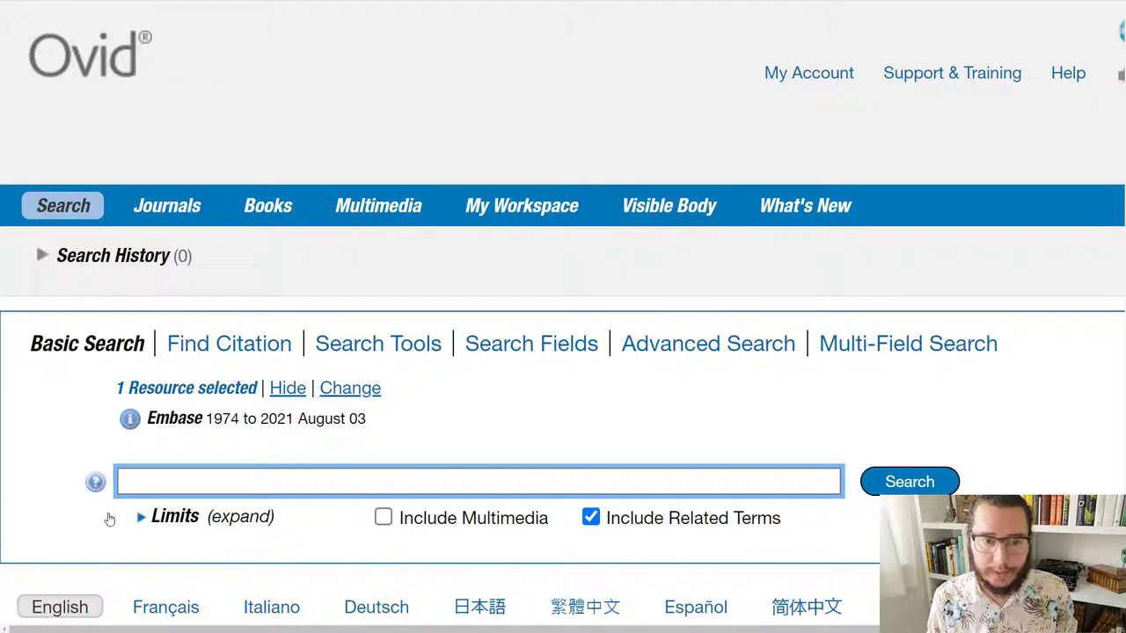
Switch the Embase search to Multi-Field Search and reduce the page zoom so all search rows fit
{"action": "scroll", "coordinate": [109, 520], "scroll_direction": "down", "scroll_amount": 1}
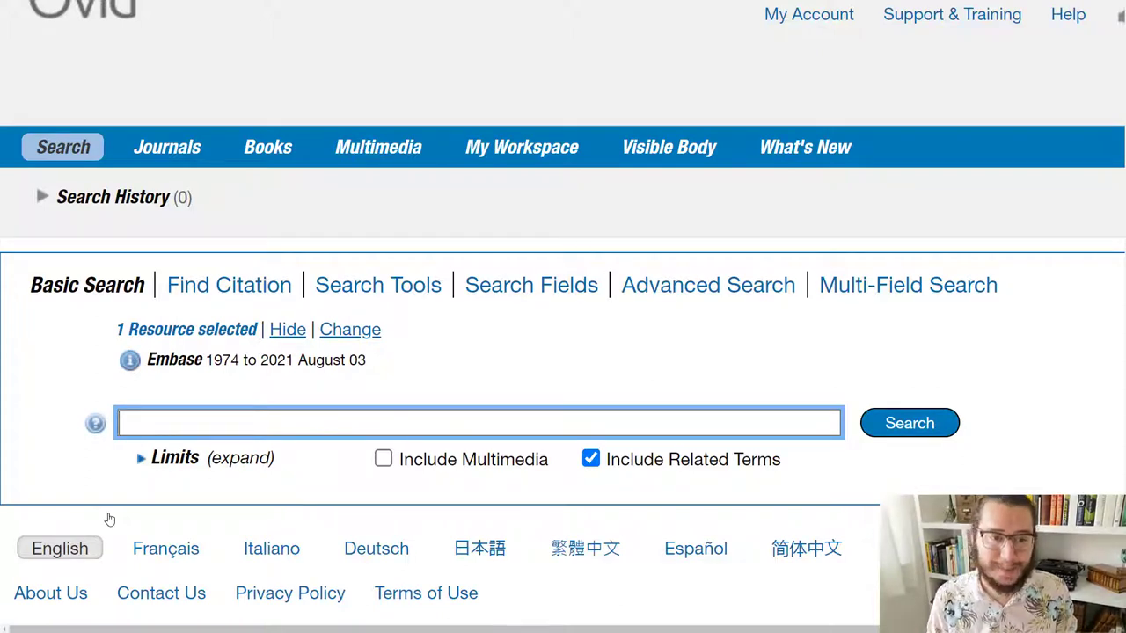
{"action": "left_click_drag", "start_coordinate": [86, 285], "coordinate": [109, 285]}
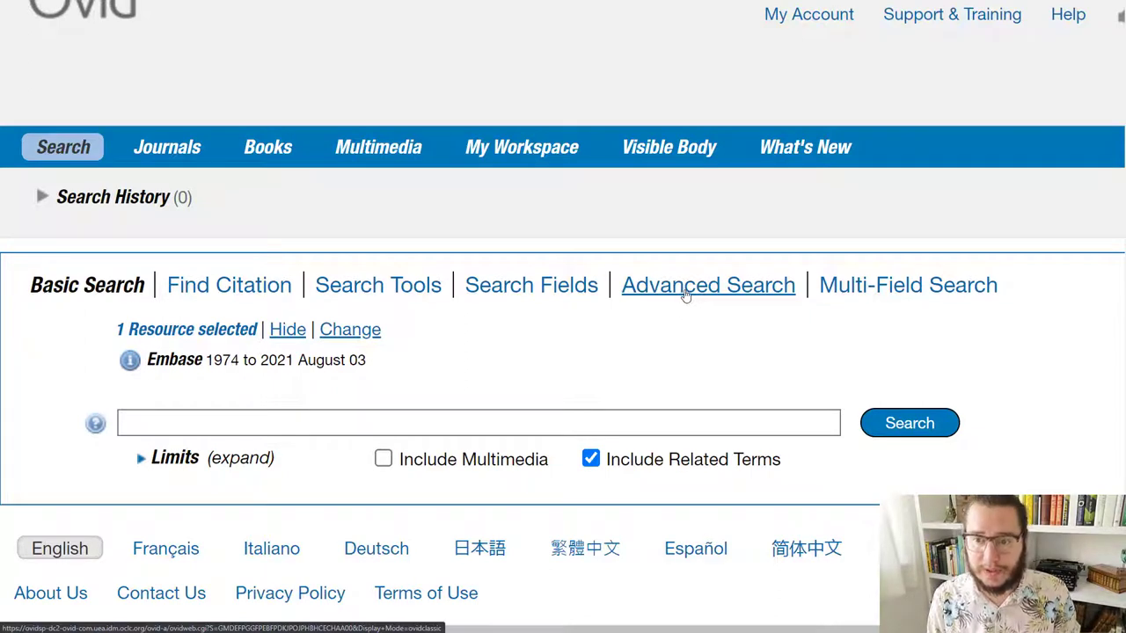
{"action": "left_click", "coordinate": [876, 286]}
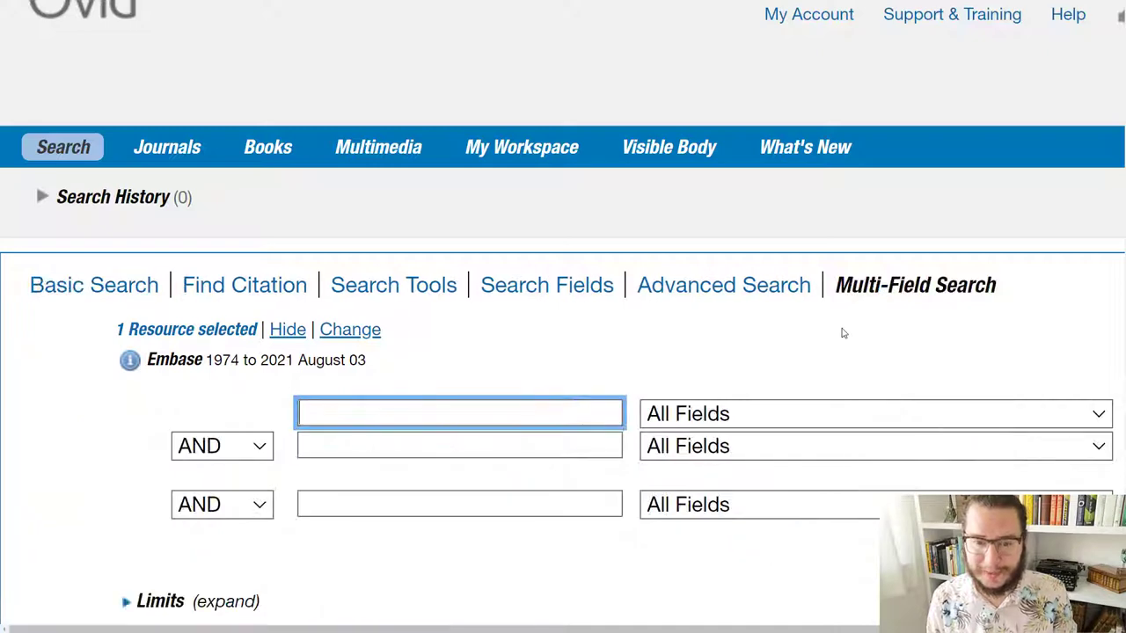
{"action": "scroll", "coordinate": [843, 333], "scroll_direction": "down", "scroll_amount": 1}
{"action": "key", "text": "ctrl+minus"}
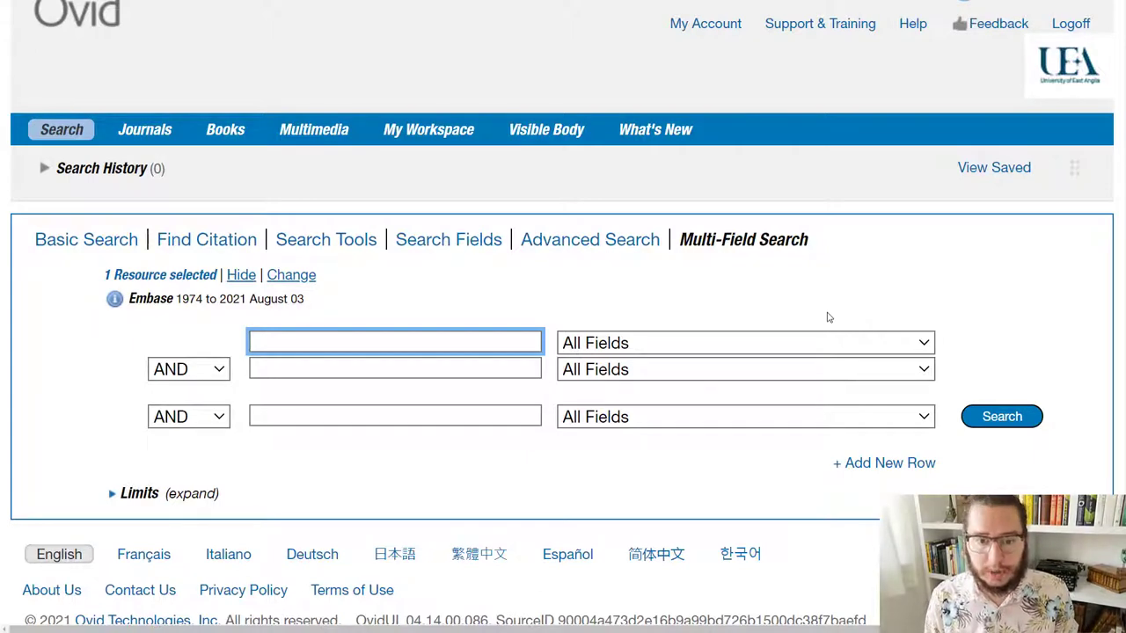
Examine the three search rows and the first row's list of searchable fields
{"action": "left_click", "coordinate": [412, 365]}
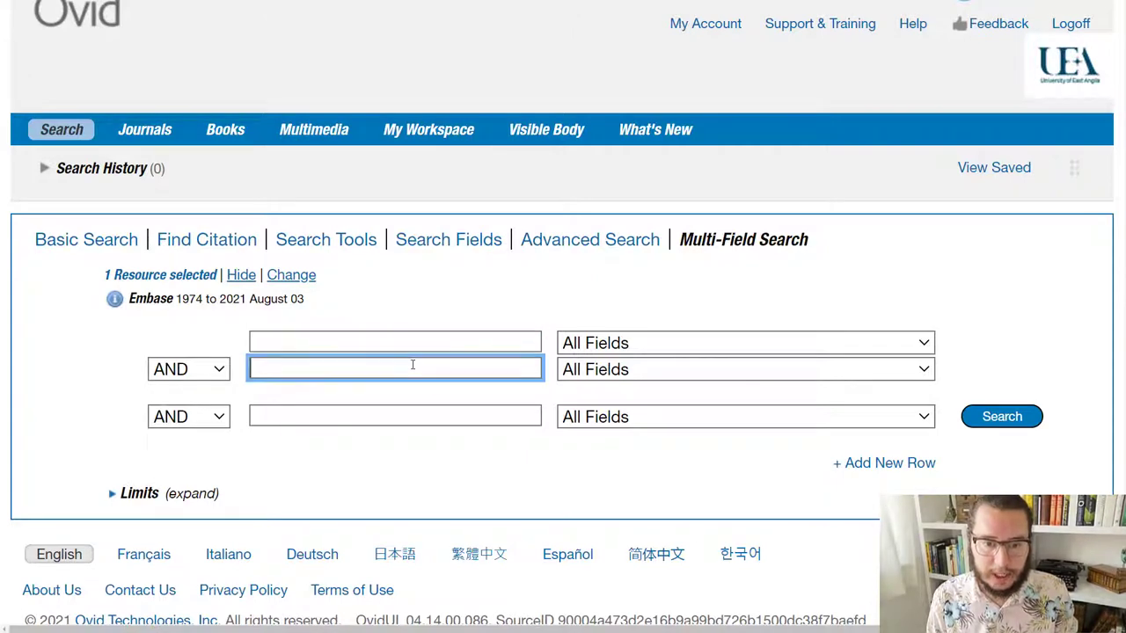
{"action": "left_click", "coordinate": [402, 336]}
{"action": "left_click", "coordinate": [404, 374]}
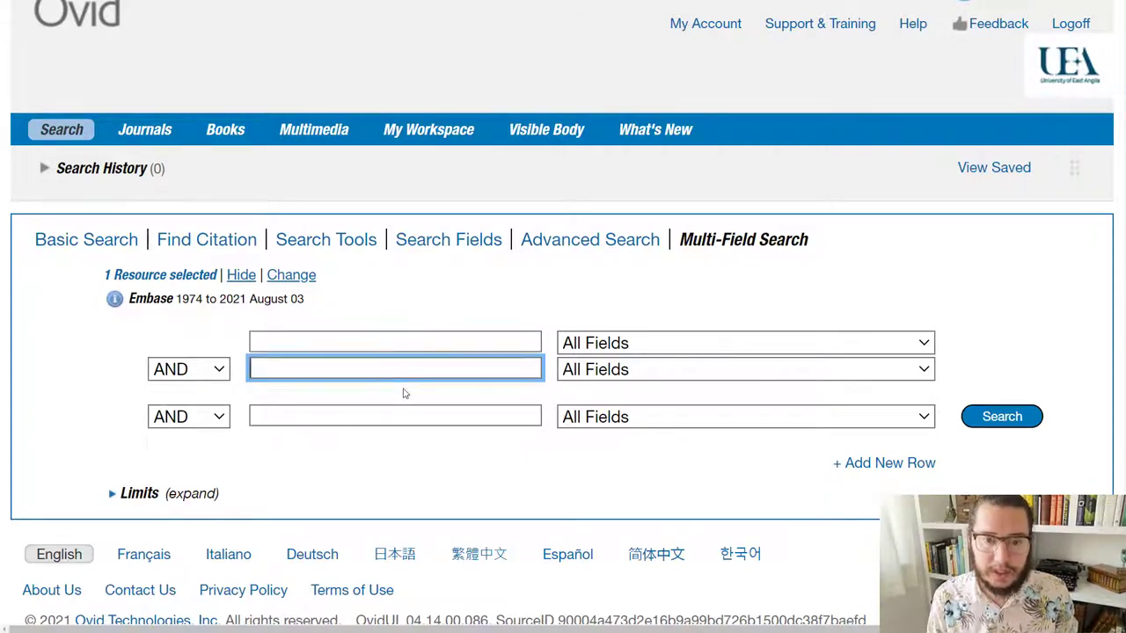
{"action": "left_click", "coordinate": [441, 422]}
{"action": "left_click", "coordinate": [415, 337]}
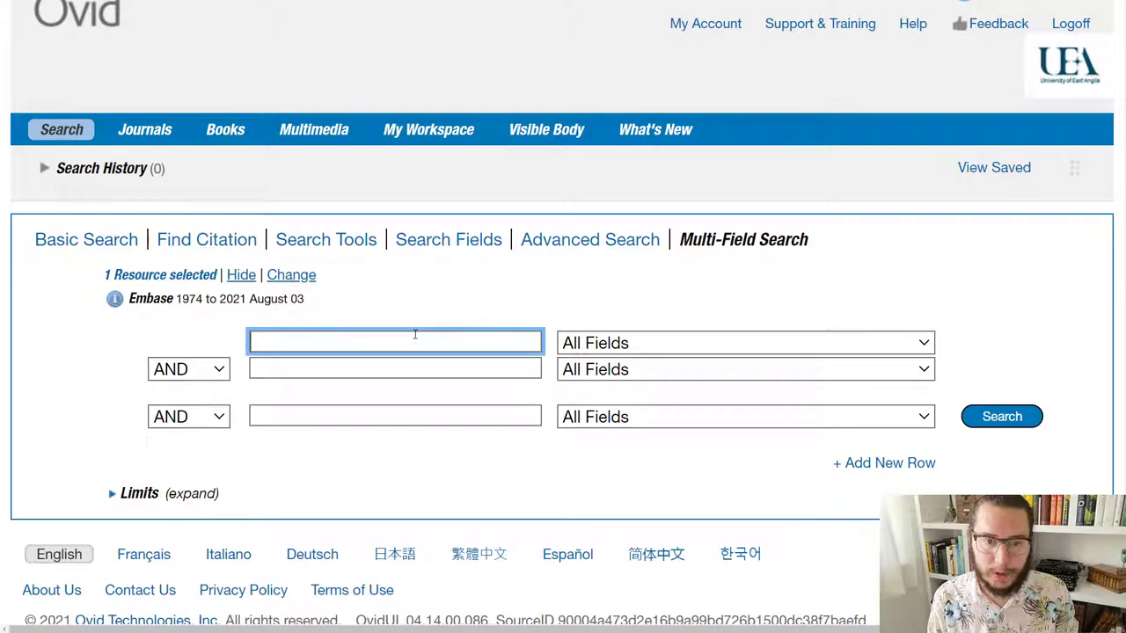
{"action": "left_click", "coordinate": [675, 349]}
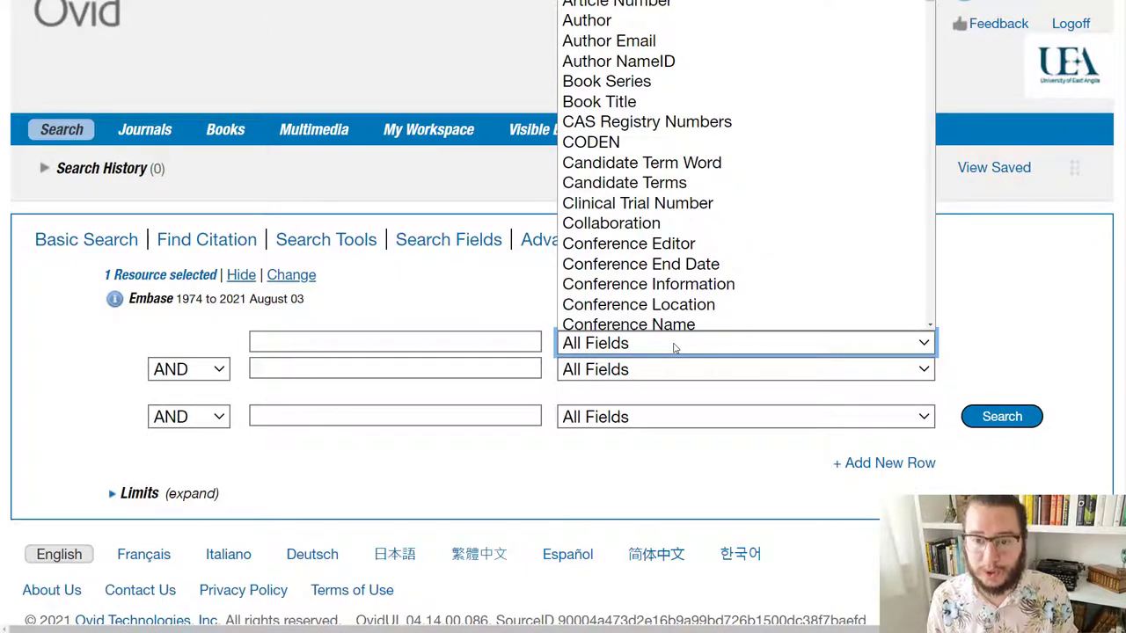
{"action": "left_click", "coordinate": [675, 348]}
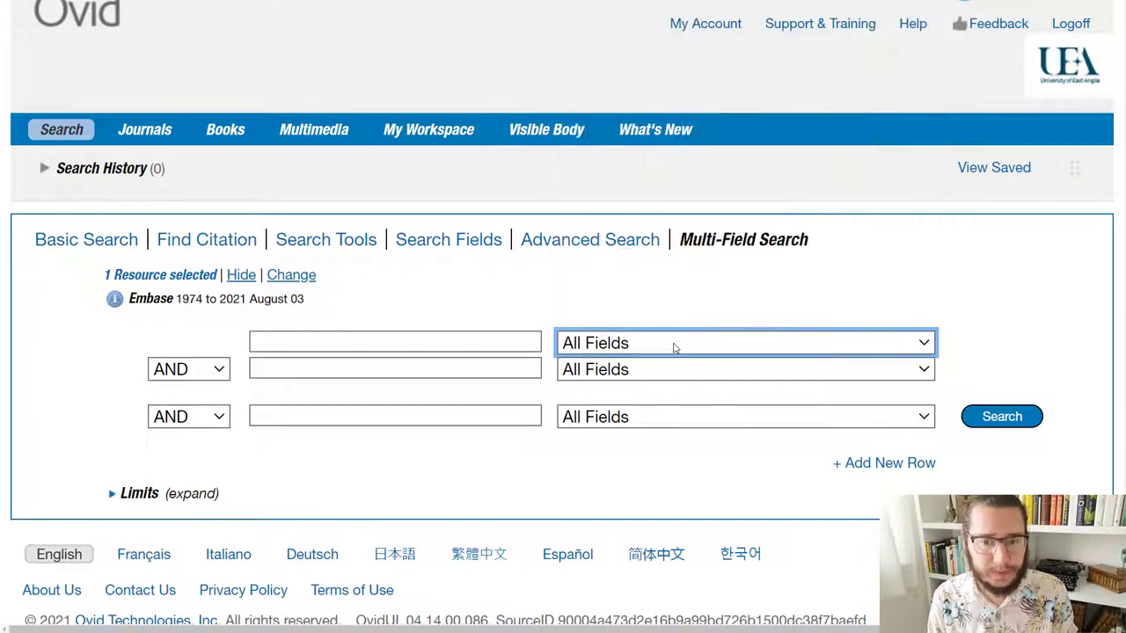
{"action": "left_click", "coordinate": [509, 299]}
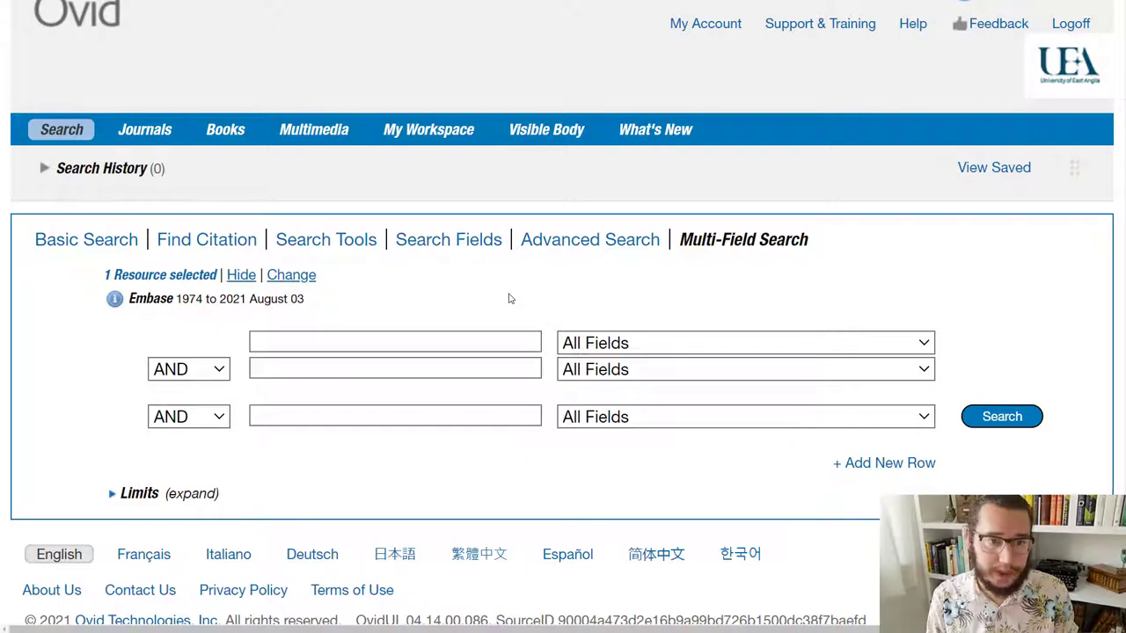
Compare Advanced Search with Multi-Field Search, and try entering "or" in the first multi-field search row
{"action": "left_click", "coordinate": [561, 241]}
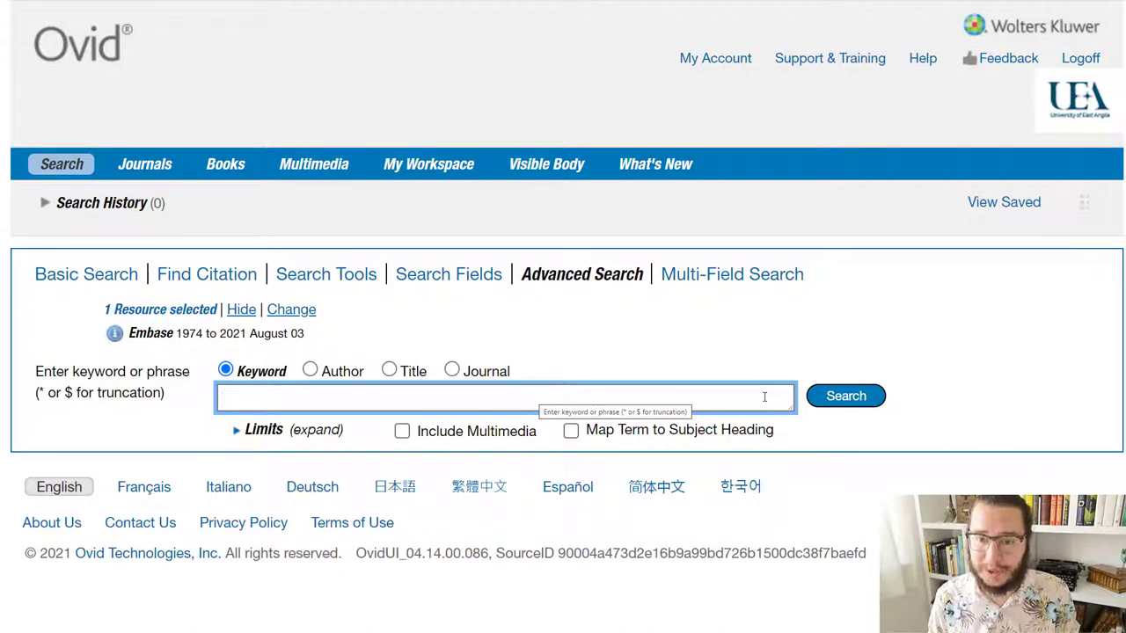
{"action": "left_click", "coordinate": [762, 275]}
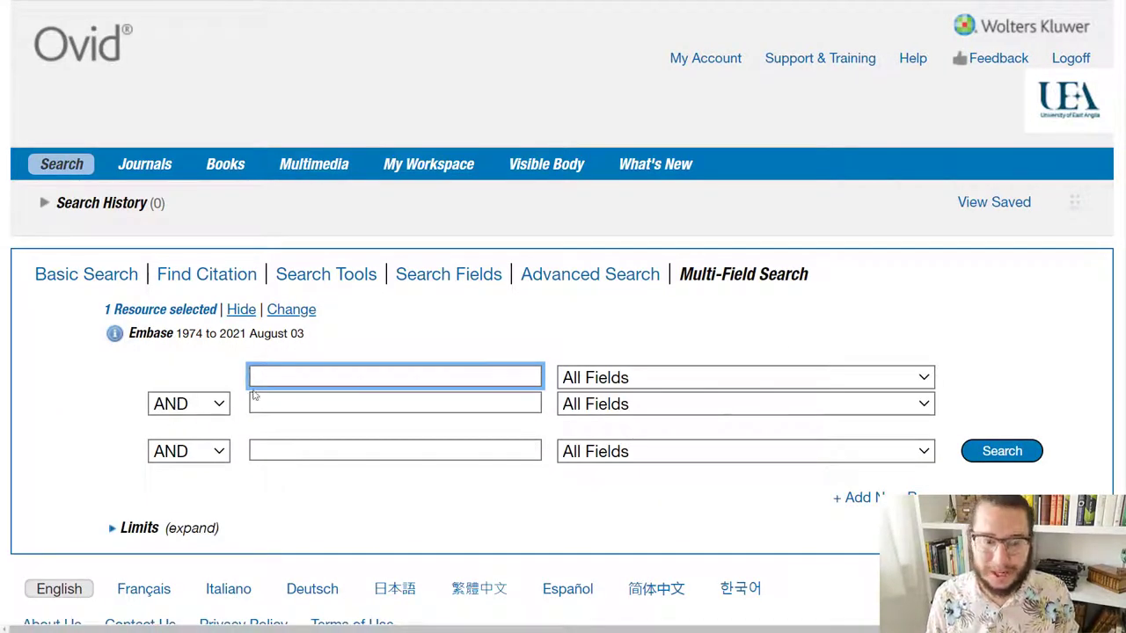
{"action": "type", "text": "or"}
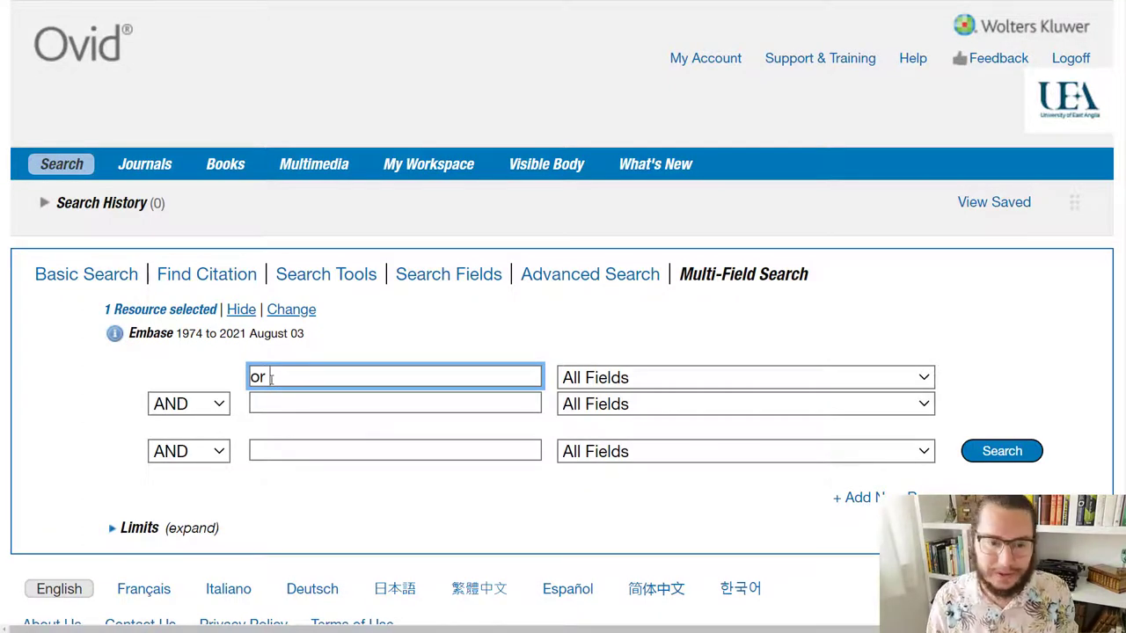
{"action": "left_click_drag", "start_coordinate": [271, 377], "coordinate": [208, 372]}
{"action": "key", "text": "BackSpace"}
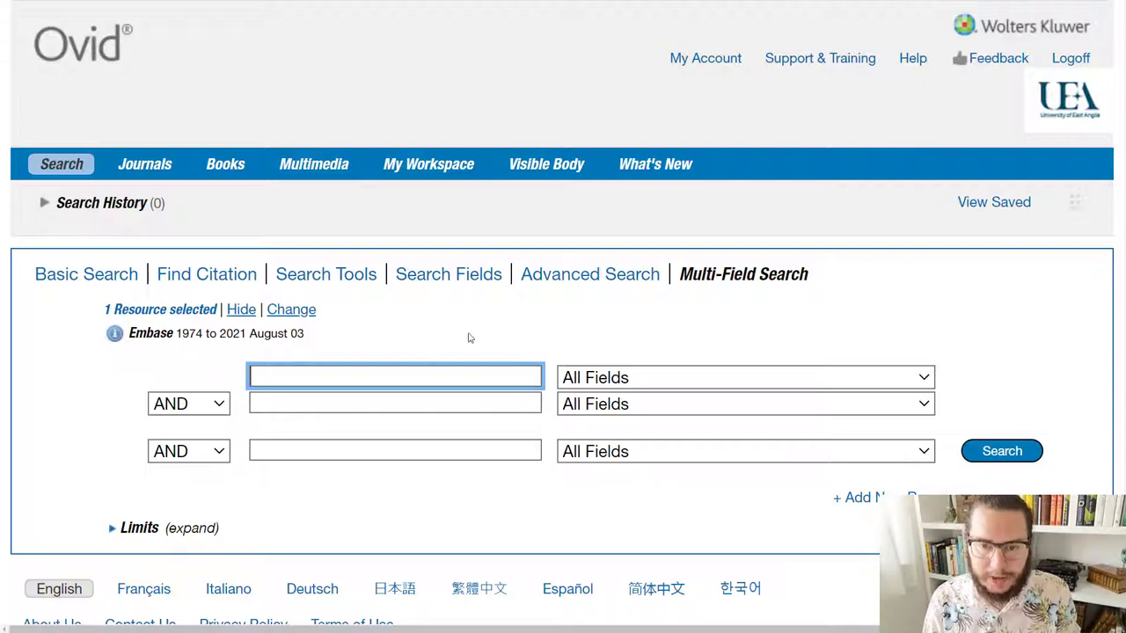
Switch to Advanced Search and enter the keyword phrase "medical student.ti,ab" for title and abstract
{"action": "left_click", "coordinate": [631, 275]}
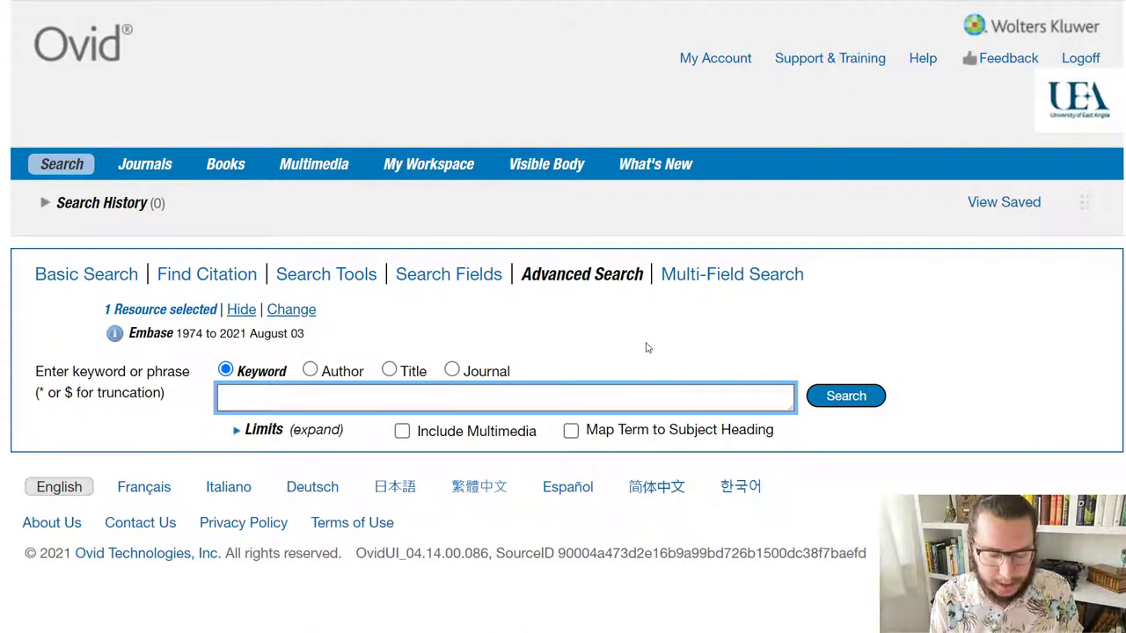
{"action": "type", "text": "medical "}
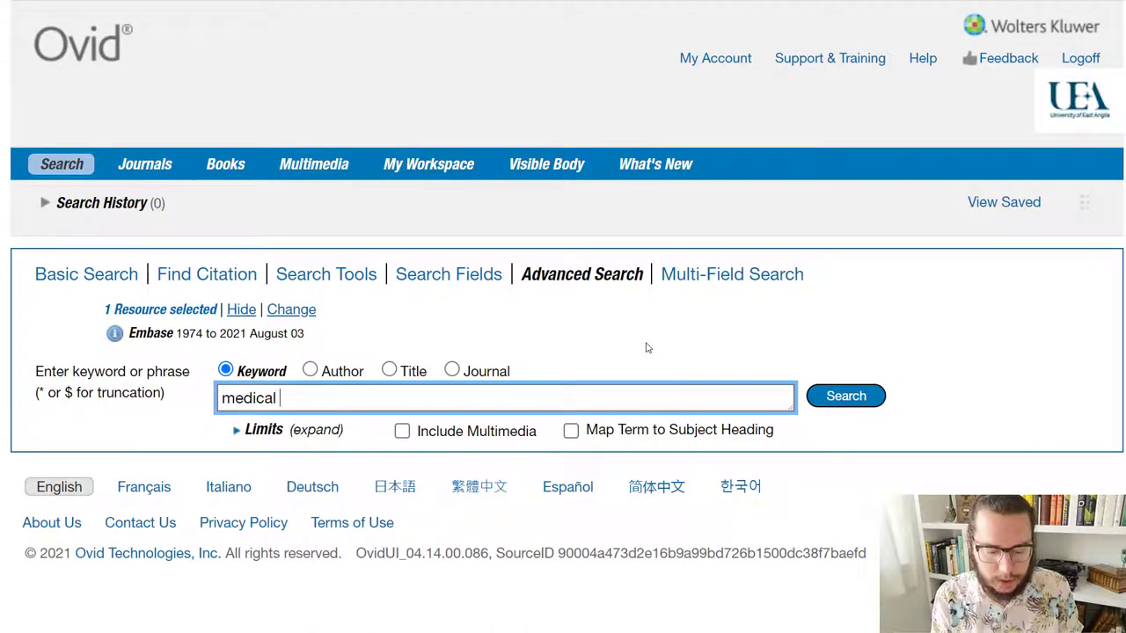
{"action": "type", "text": "student"}
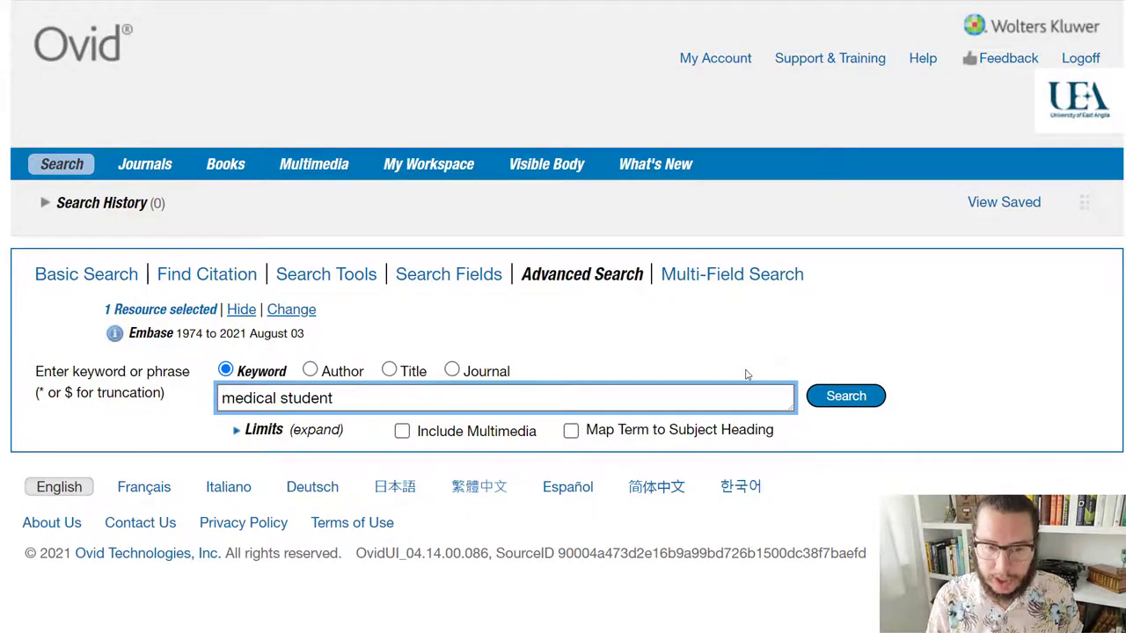
{"action": "type", "text": "."}
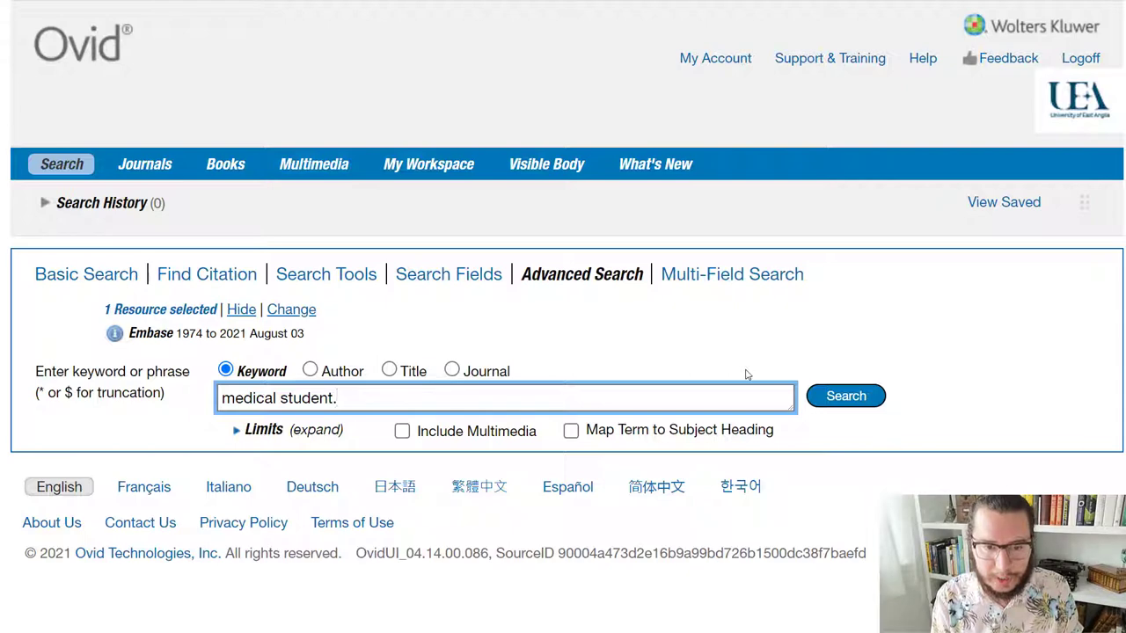
{"action": "type", "text": "ti"}
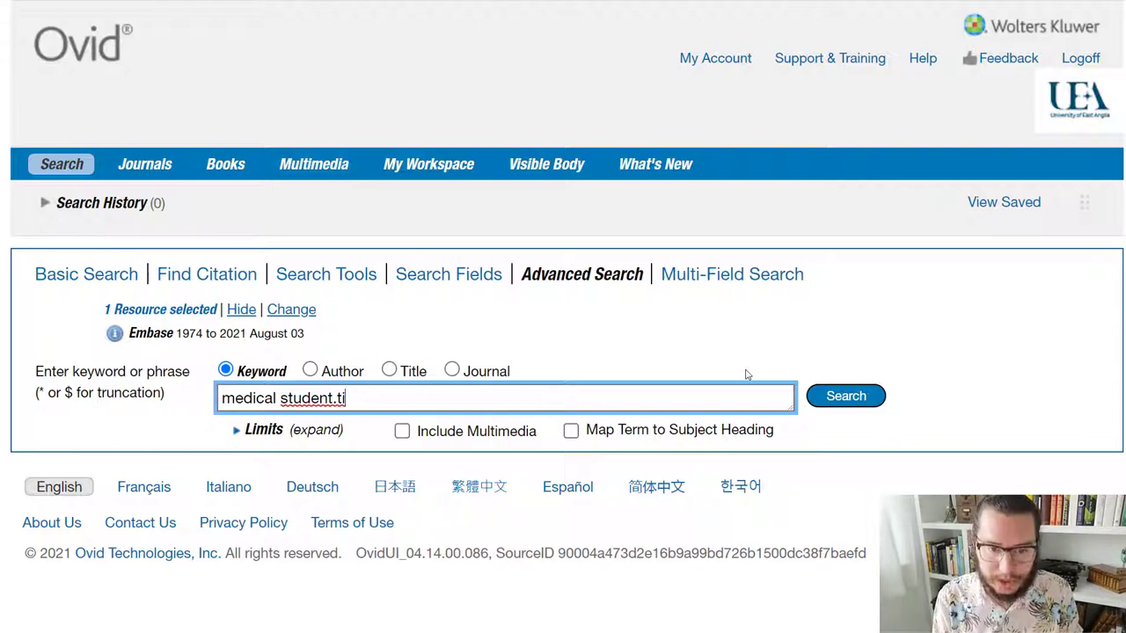
{"action": "type", "text": ","}
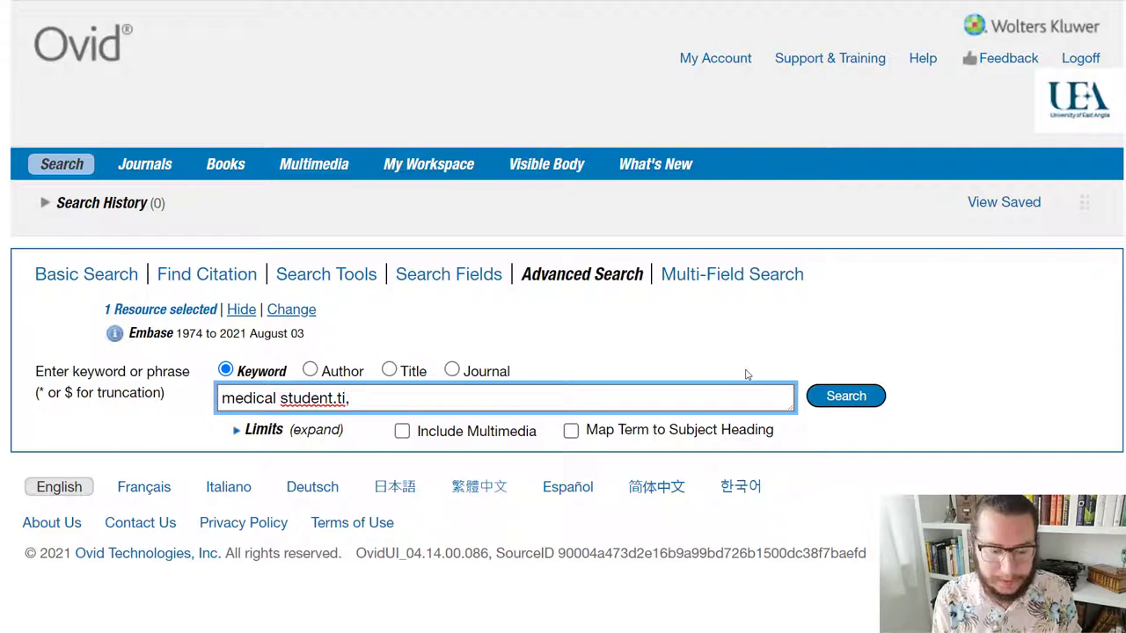
{"action": "type", "text": "ab"}
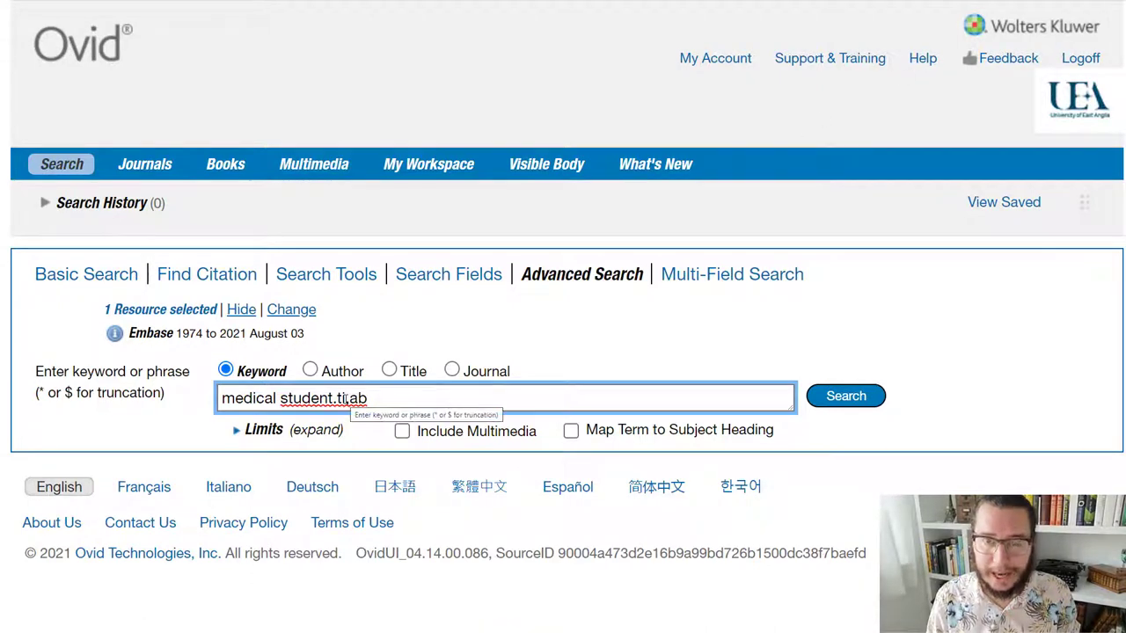
Try the field codes mp, tx and tw in place of ti,ab after "medical student"
{"action": "left_click_drag", "start_coordinate": [368, 399], "coordinate": [338, 398]}
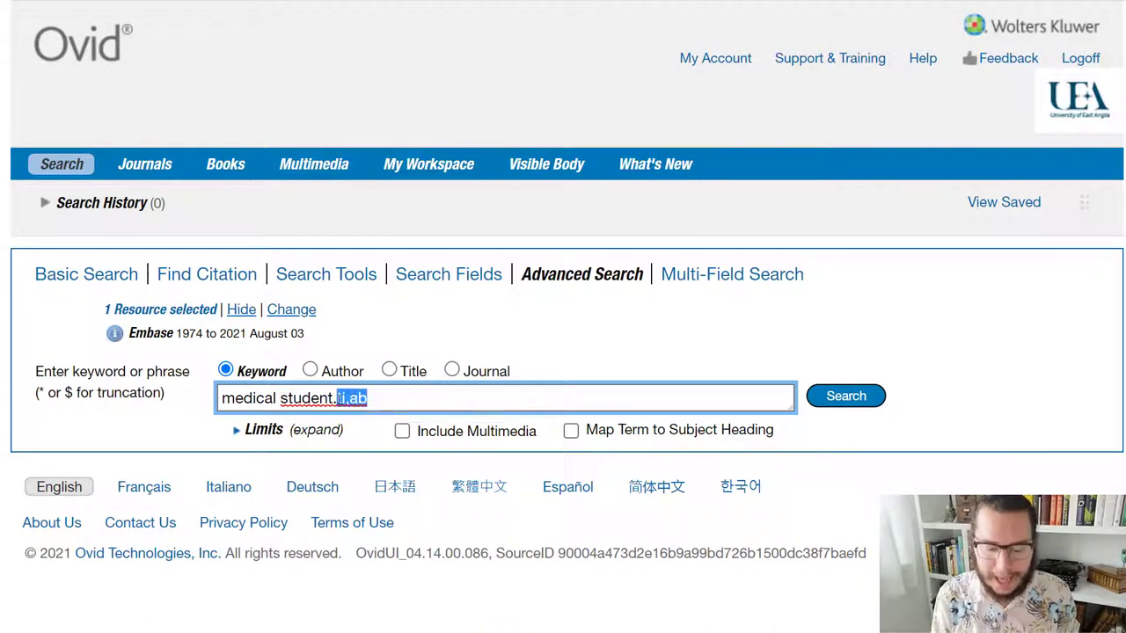
{"action": "type", "text": "mp"}
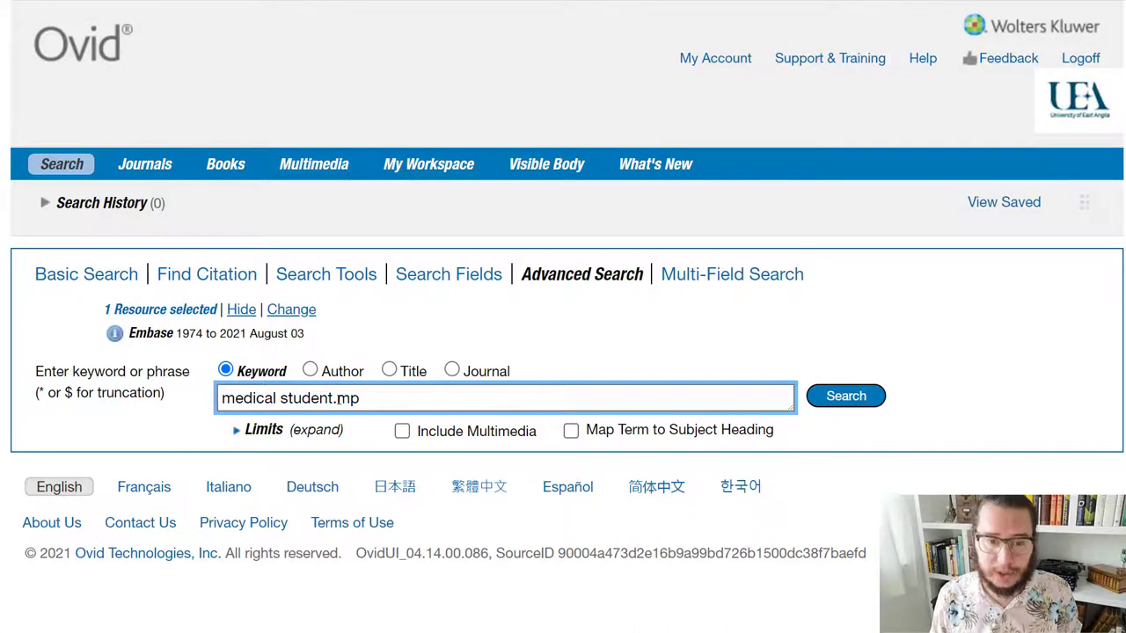
{"action": "key", "text": "BackSpace"}
{"action": "key", "text": "BackSpace"}
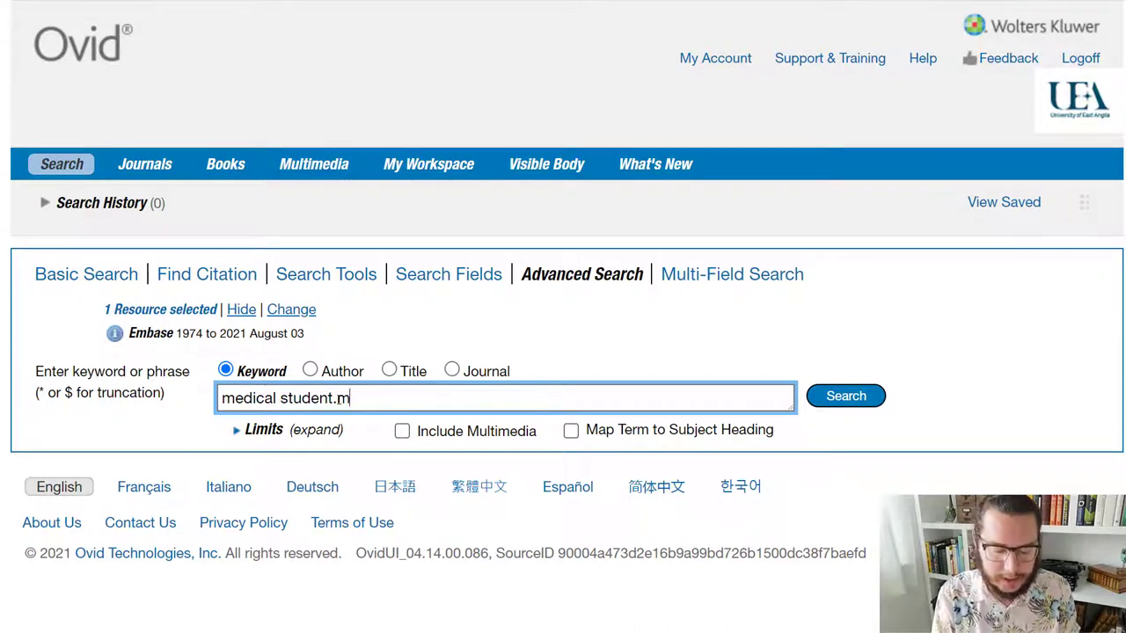
{"action": "type", "text": "t"}
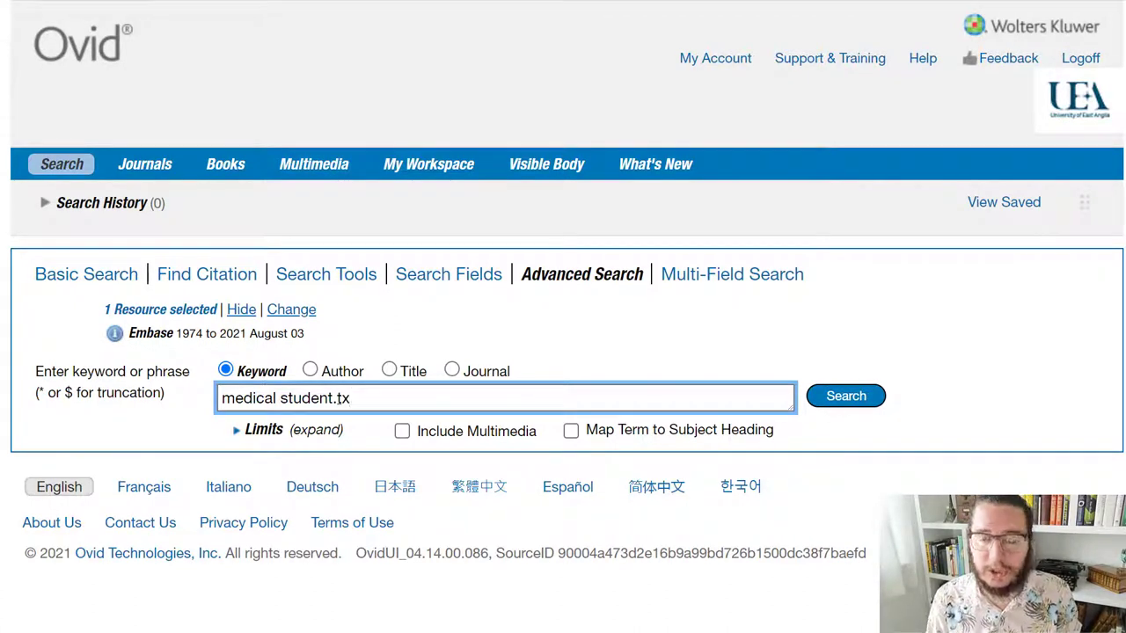
{"action": "type", "text": "x"}
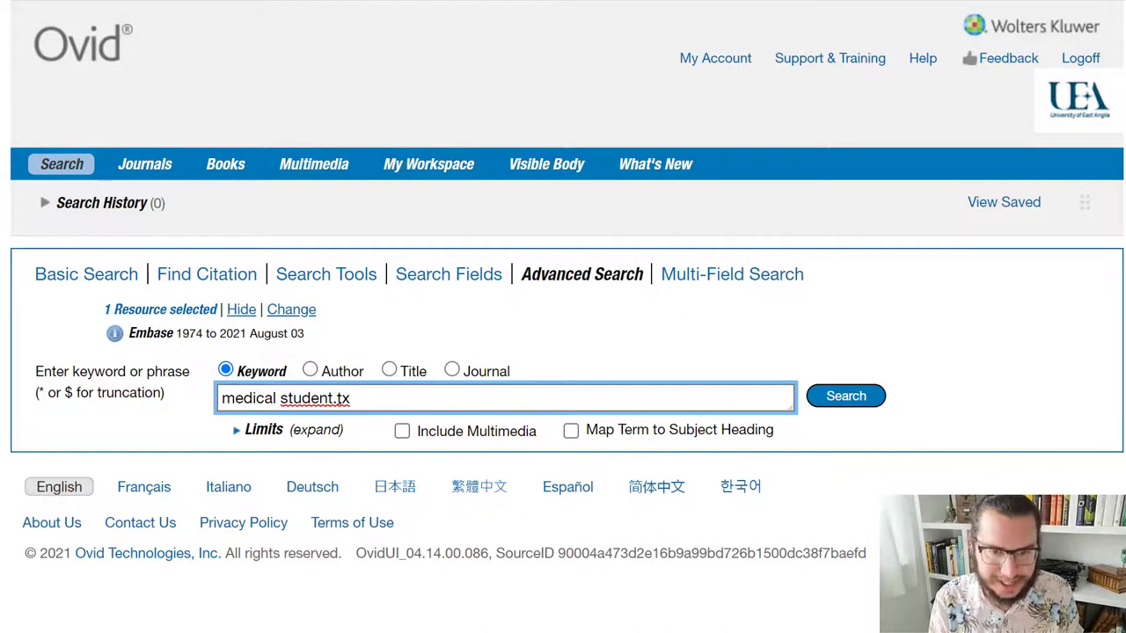
{"action": "key", "text": "BackSpace"}
{"action": "type", "text": "w"}
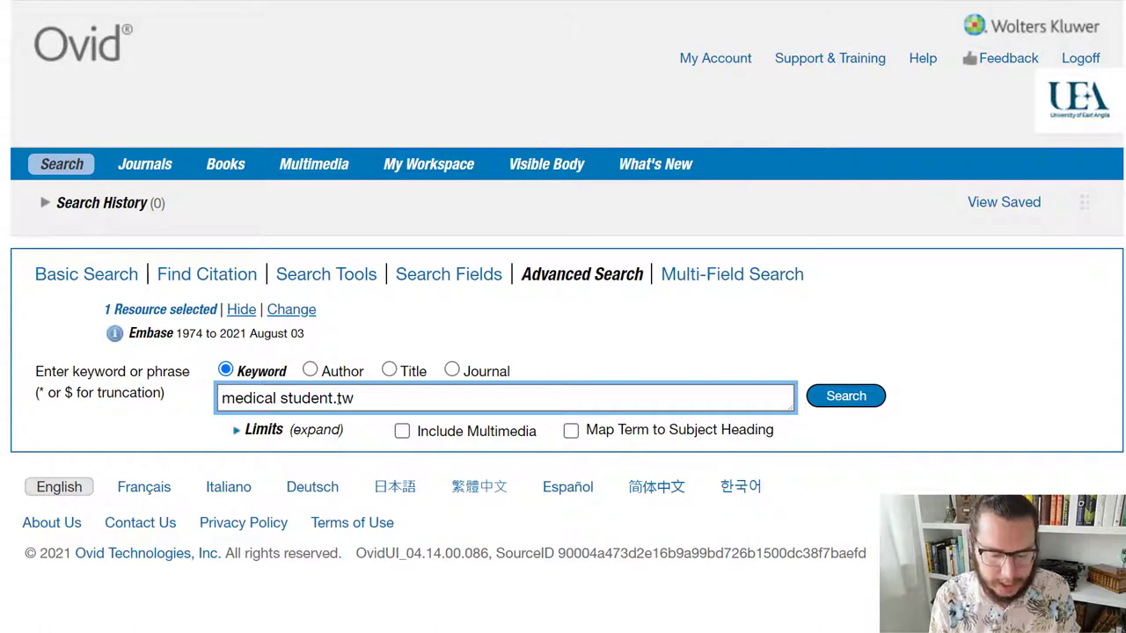
Set the field codes back to ti,ab, run the "medical student.ti,ab." search and expand the search history
{"action": "key", "text": "BackSpace"}
{"action": "type", "text": "i,ab"}
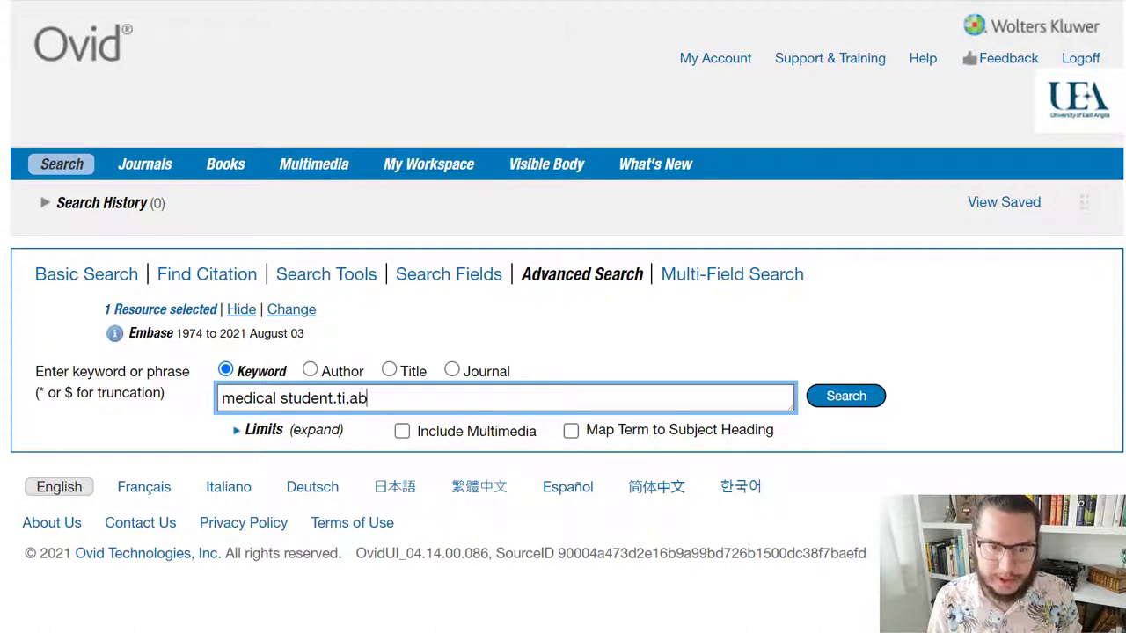
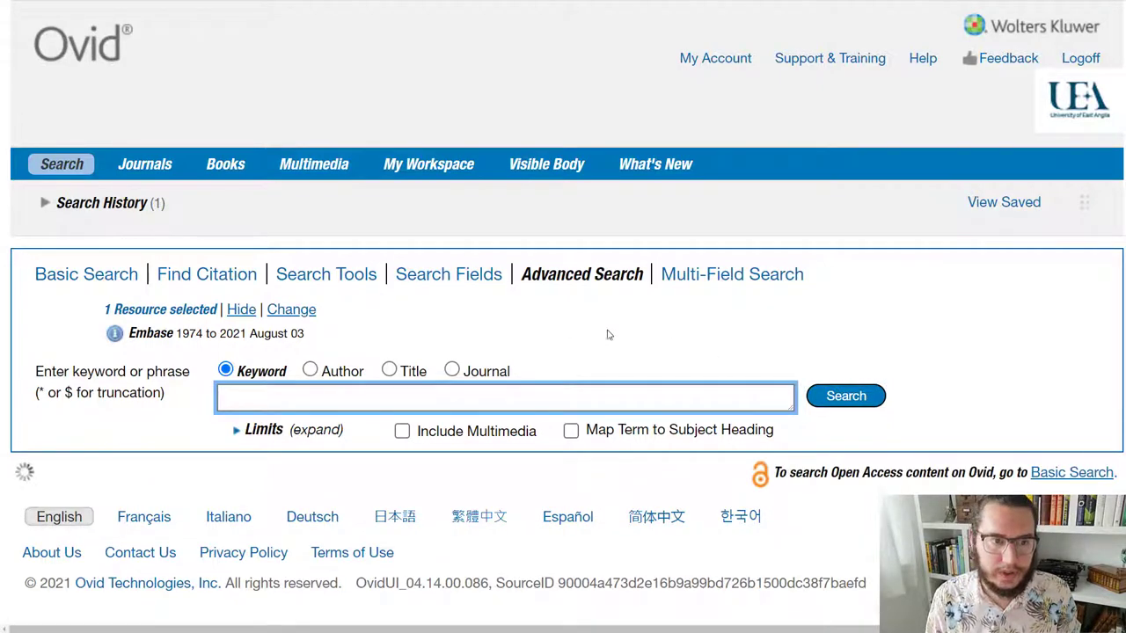
{"action": "left_click", "coordinate": [49, 204]}
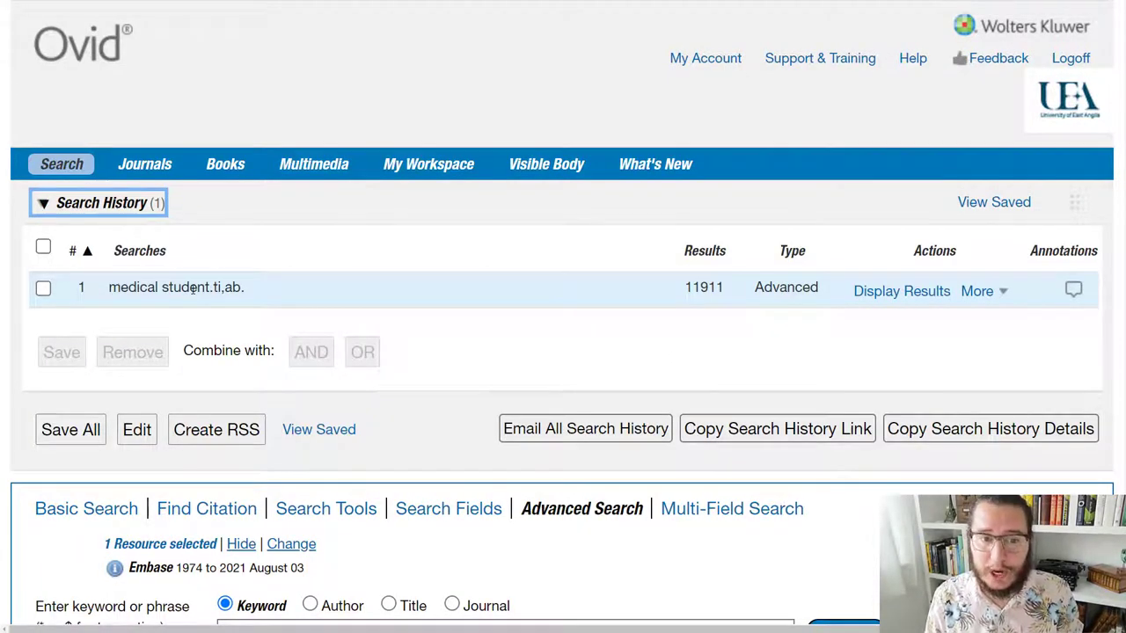
Examine the phrase "medical student" and its title and abstract field codes in the first search history line
{"action": "left_click_drag", "start_coordinate": [109, 288], "coordinate": [211, 287]}
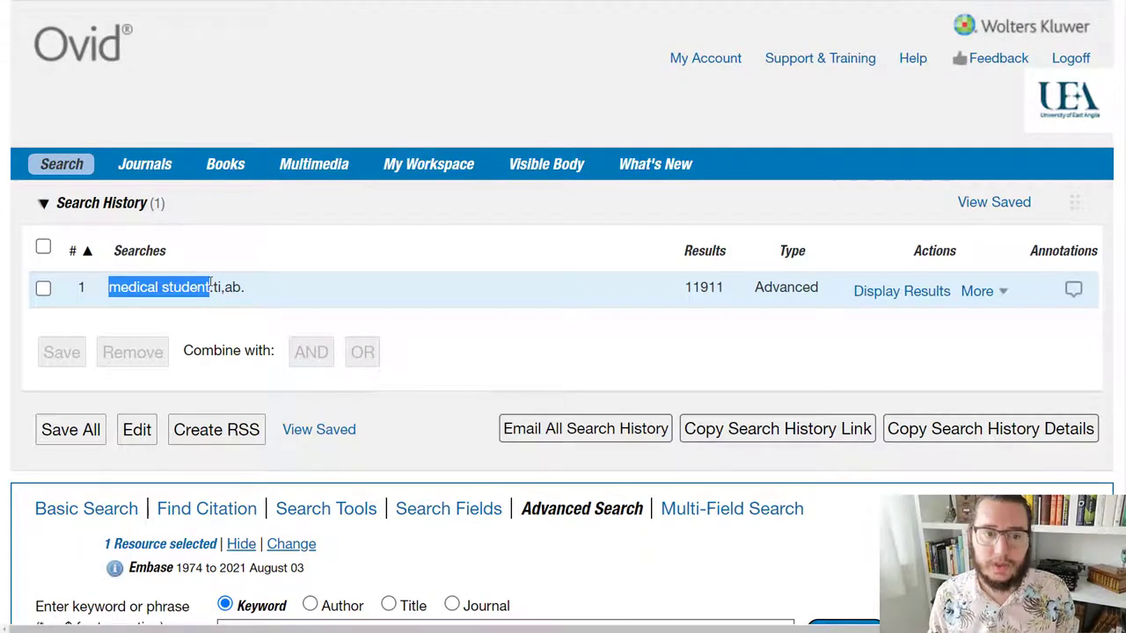
{"action": "left_click", "coordinate": [110, 287]}
{"action": "left_click_drag", "start_coordinate": [109, 287], "coordinate": [210, 286]}
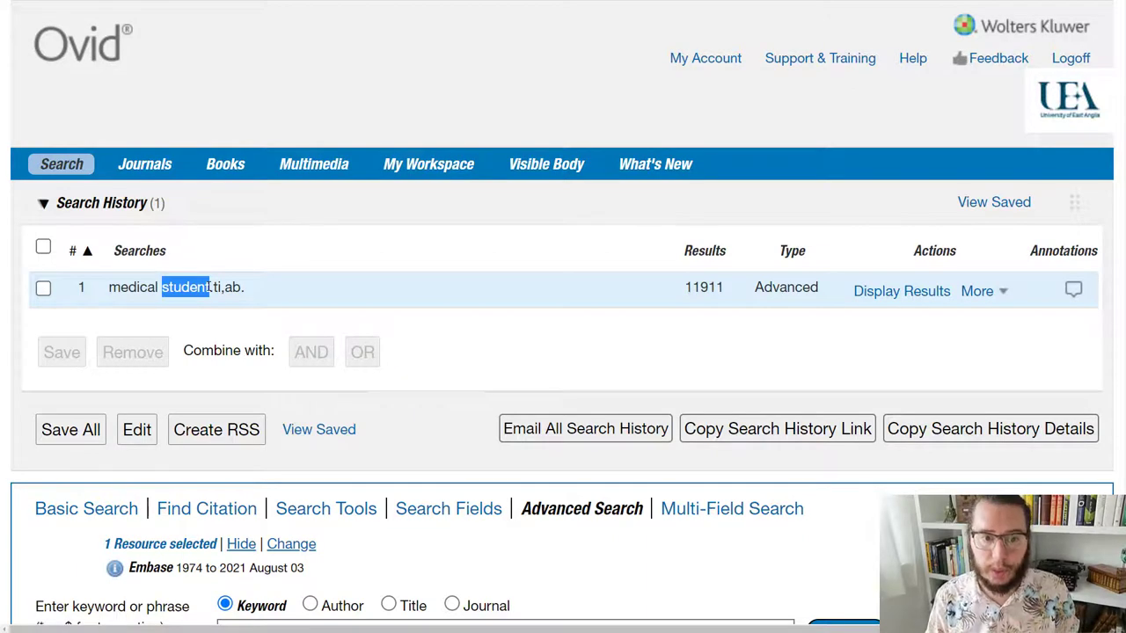
{"action": "left_click_drag", "start_coordinate": [214, 286], "coordinate": [246, 291]}
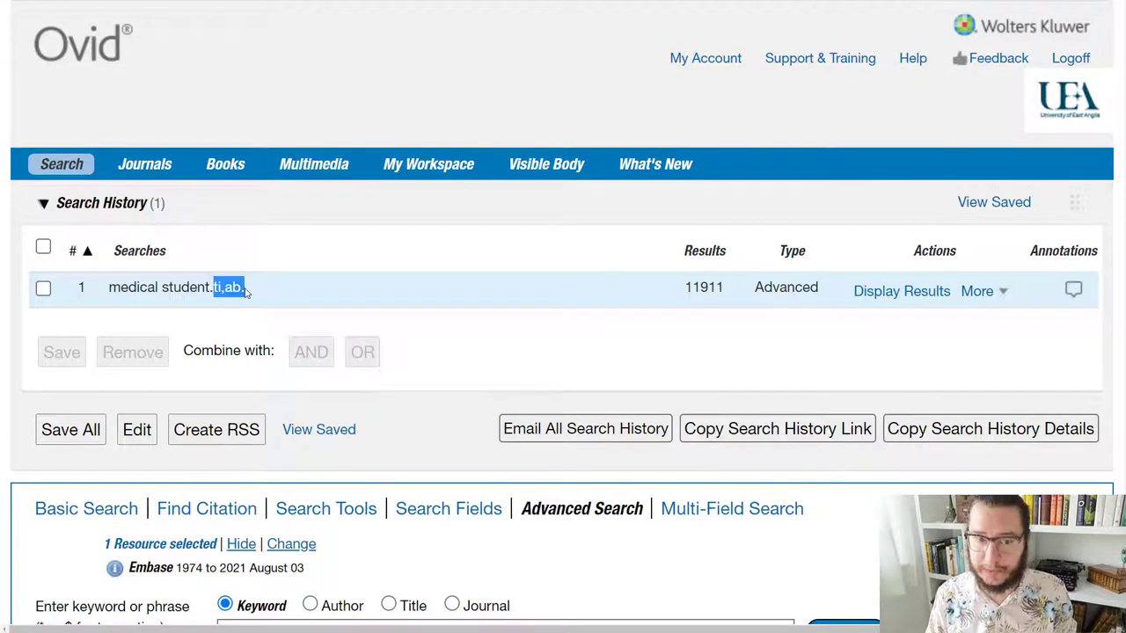
{"action": "left_click", "coordinate": [246, 292]}
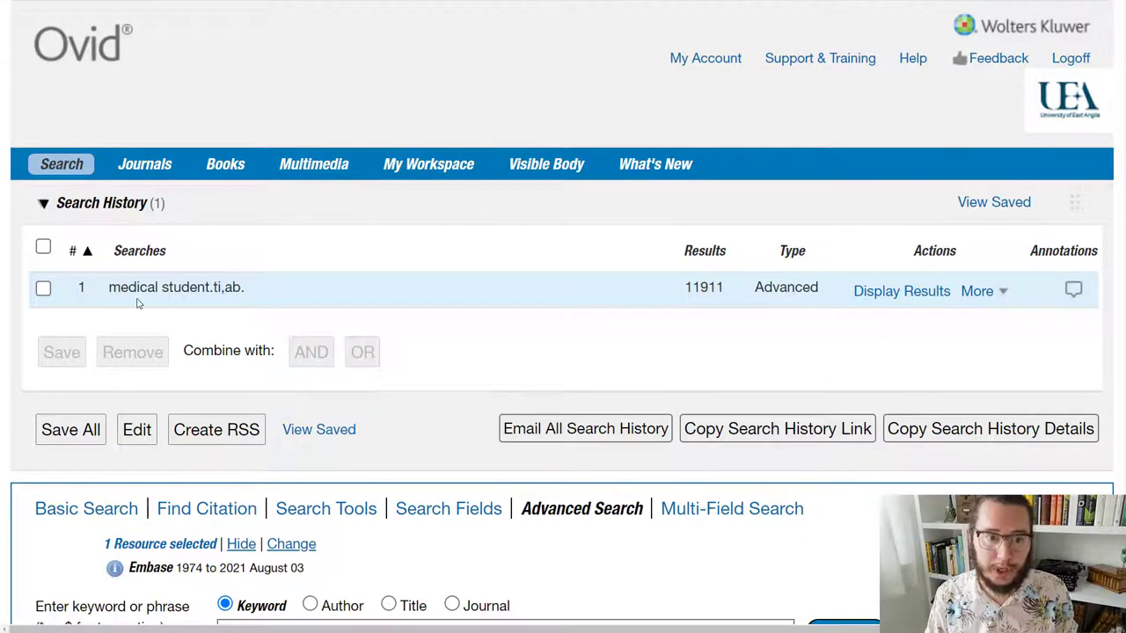
{"action": "left_click_drag", "start_coordinate": [110, 287], "coordinate": [209, 287]}
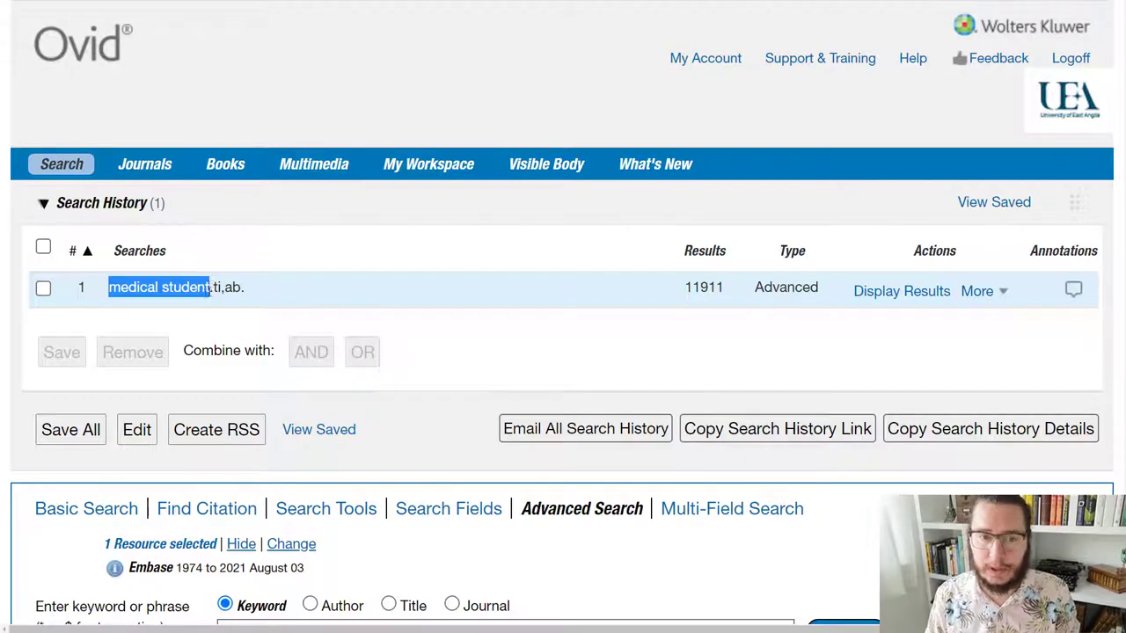
Run a second keyword search for "covid-19.tw"
{"action": "scroll", "coordinate": [282, 459], "scroll_direction": "down", "scroll_amount": 2}
{"action": "left_click", "coordinate": [281, 458]}
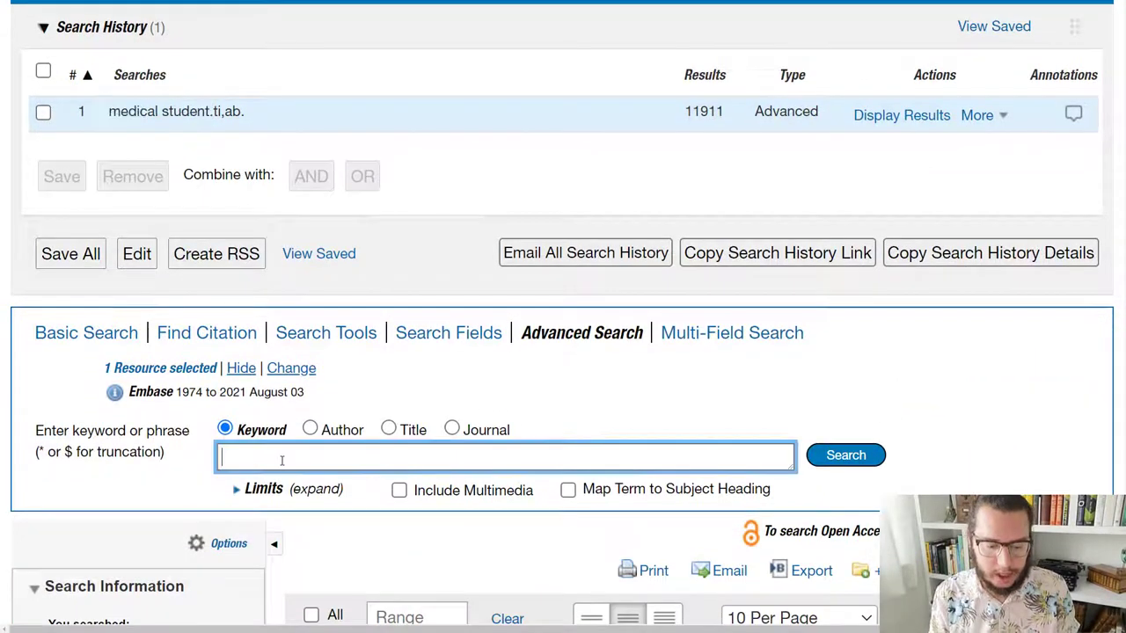
{"action": "type", "text": "covid-19"}
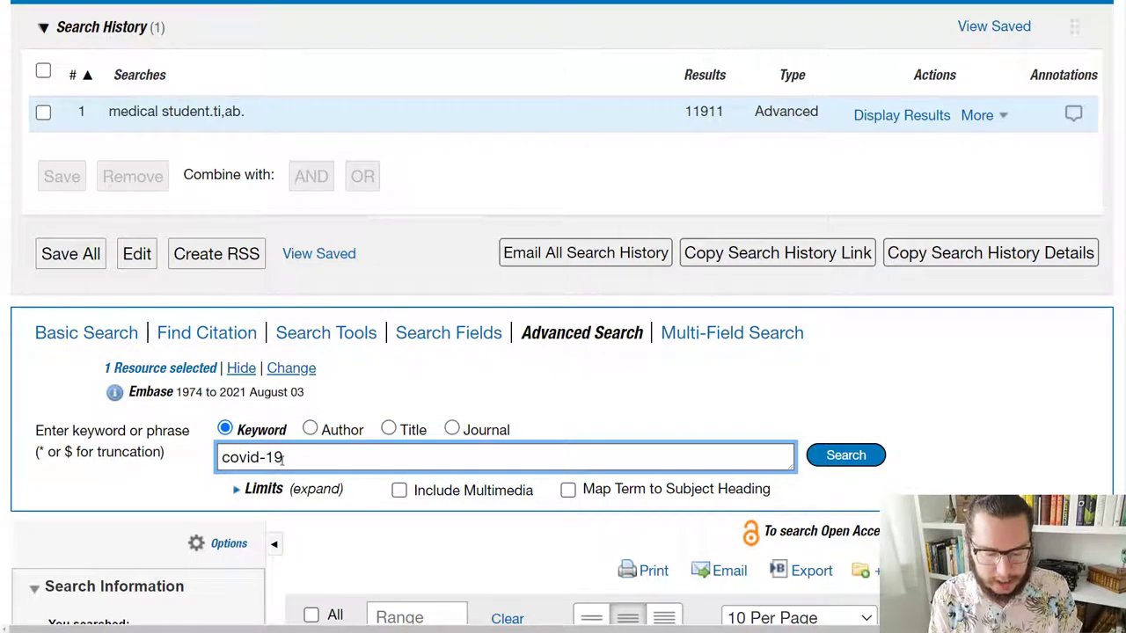
{"action": "type", "text": ".tw"}
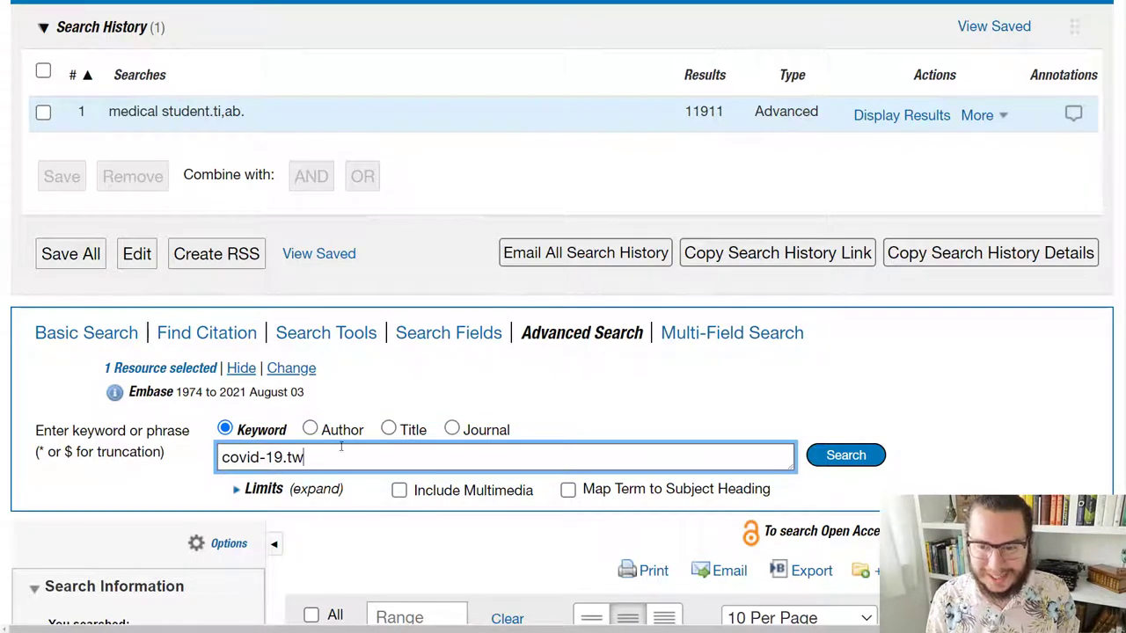
{"action": "left_click", "coordinate": [869, 463]}
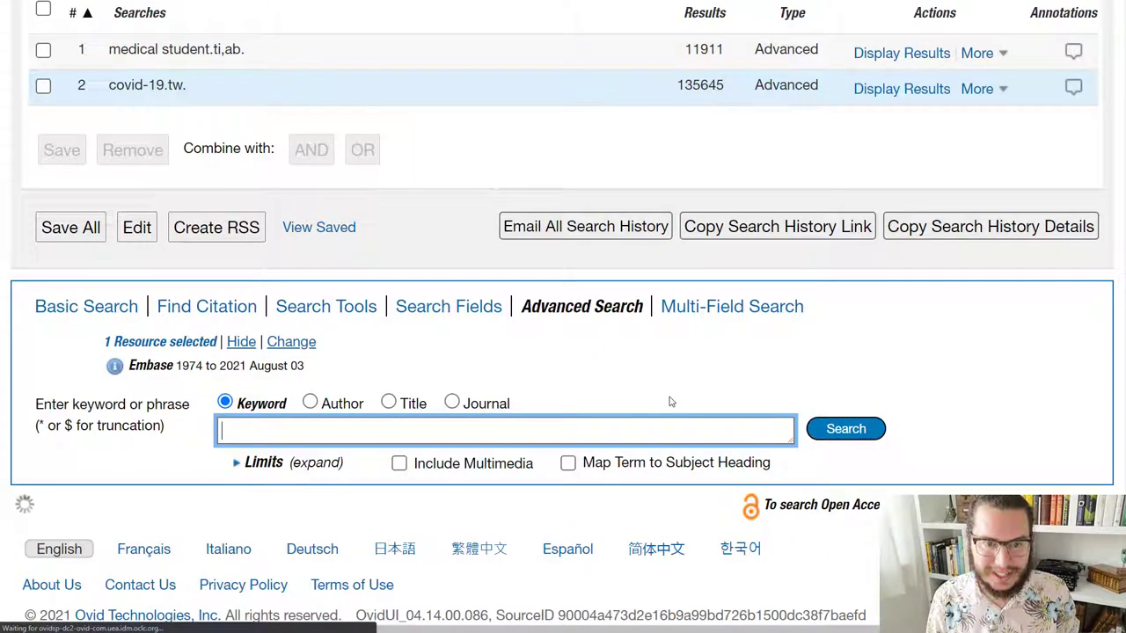
Enter the third keyword search as "online adj3 learn*", with truncation and a proximity operator between the two words
{"action": "type", "text": "online lea"}
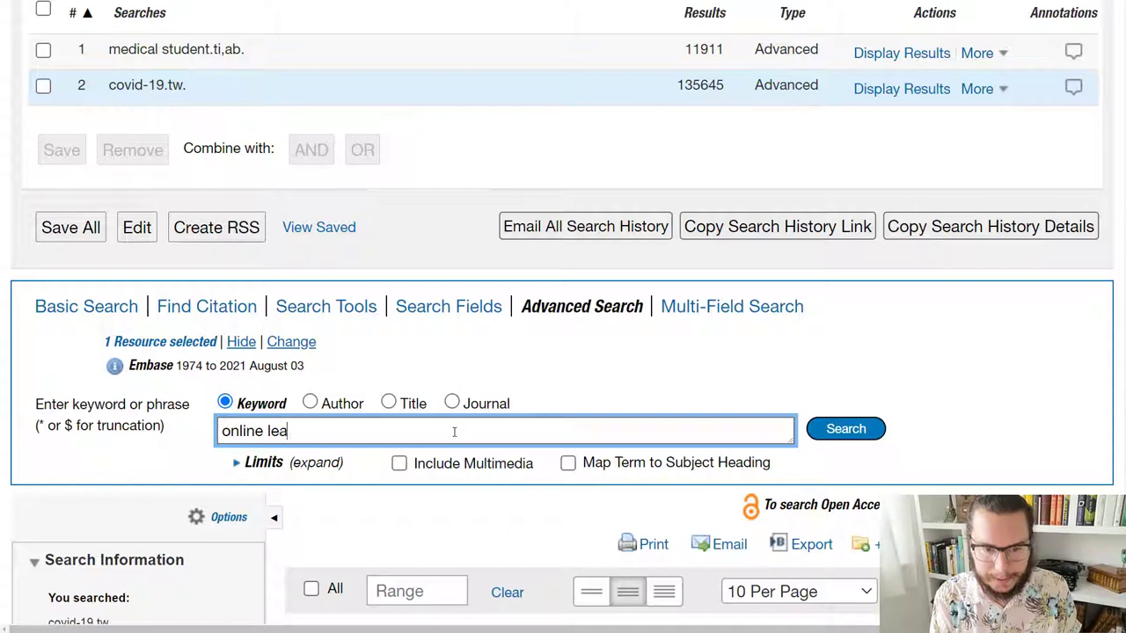
{"action": "type", "text": "rning"}
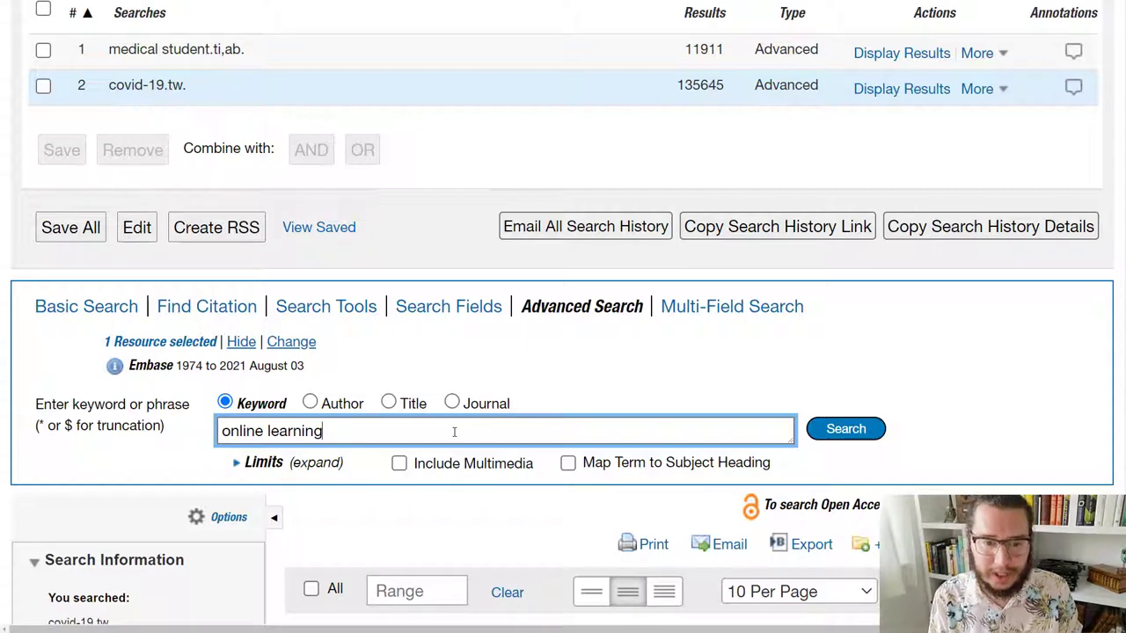
{"action": "key", "text": "BackSpace"}
{"action": "key", "text": "BackSpace"}
{"action": "key", "text": "BackSpace"}
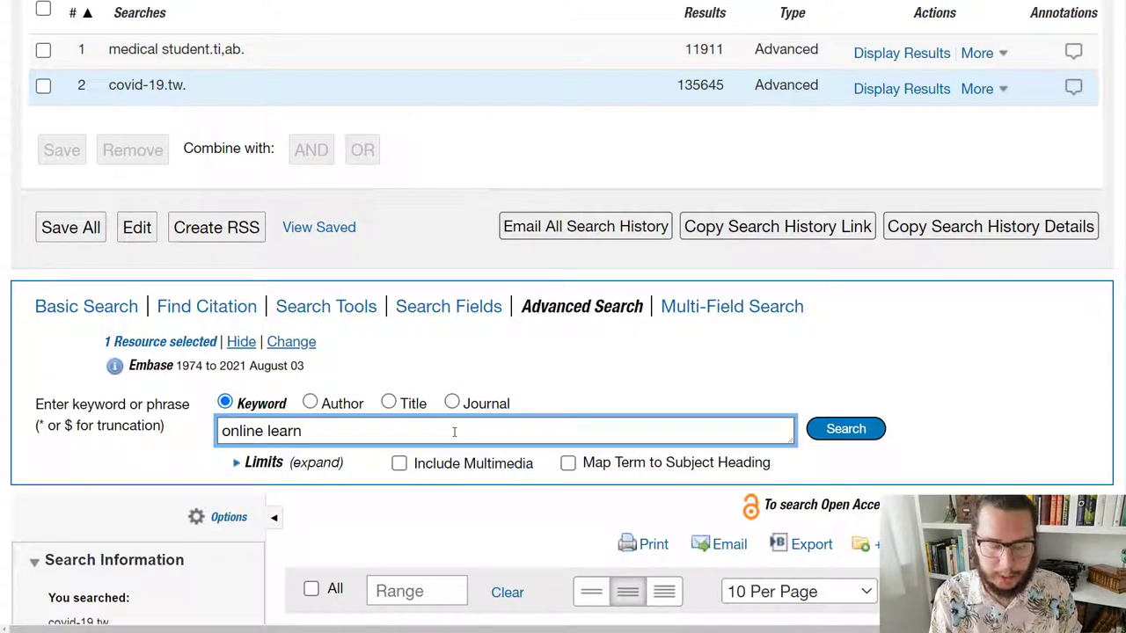
{"action": "type", "text": "*"}
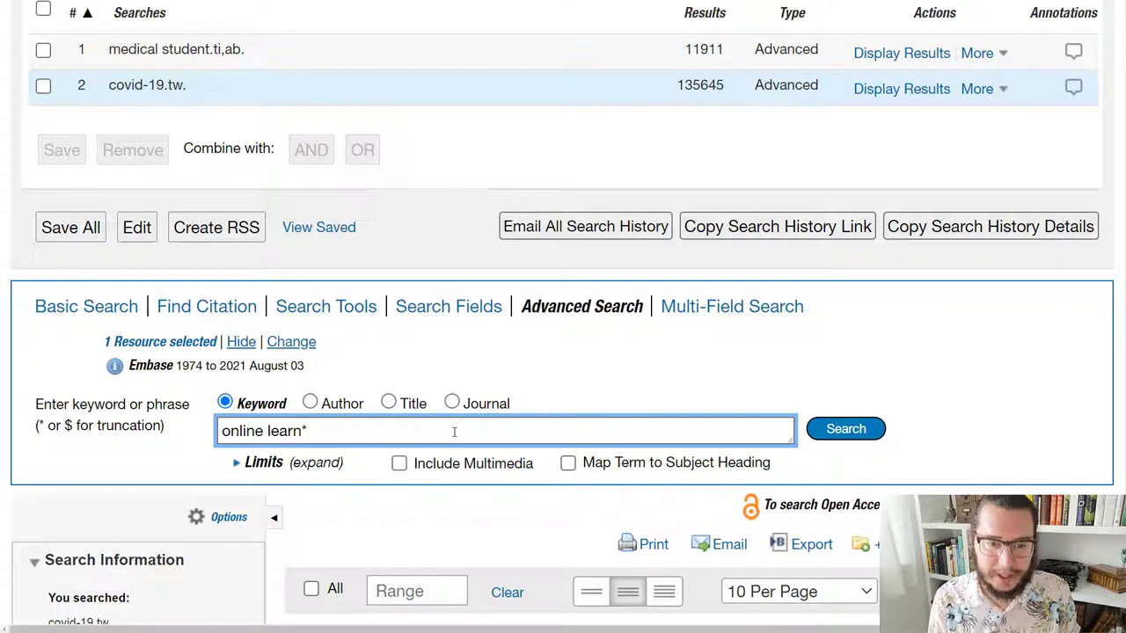
{"action": "key", "text": "ctrl+Left"}
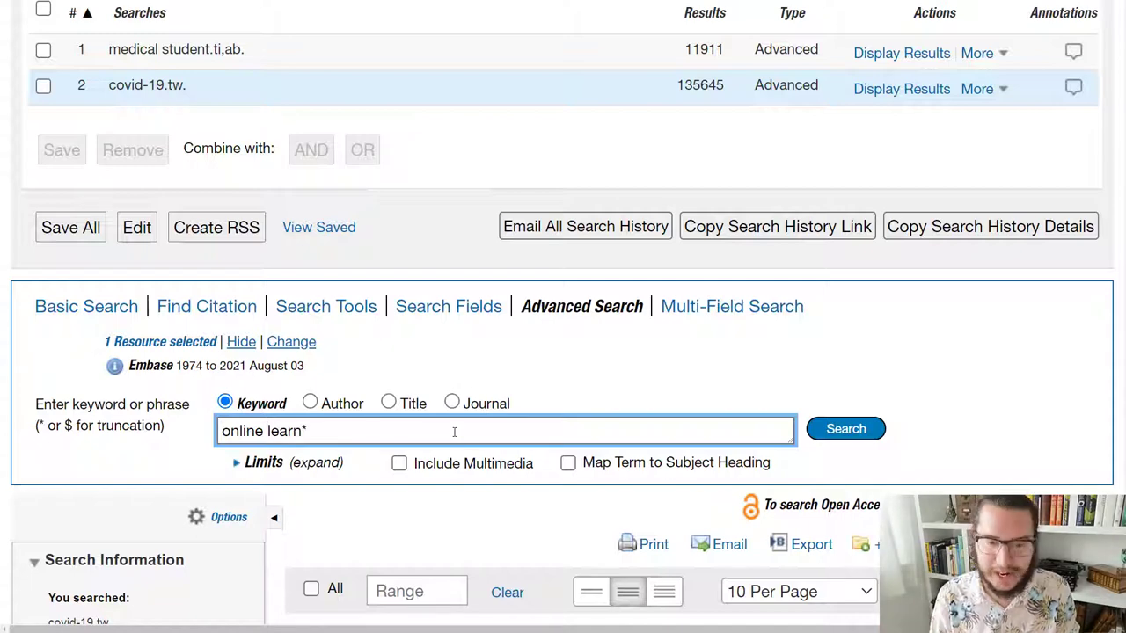
{"action": "type", "text": "adj3"}
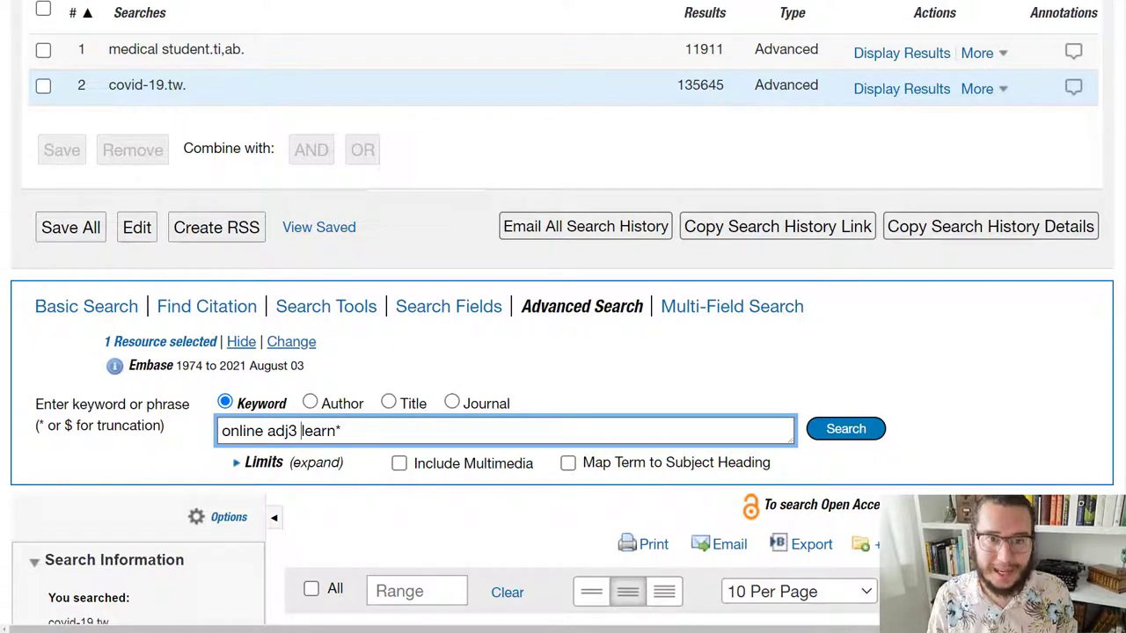
Look over the UEA Library Medicine guide, return to the Ovid search page, and run the "online adj3 learn*" search
{"action": "left_click", "coordinate": [58, 2]}
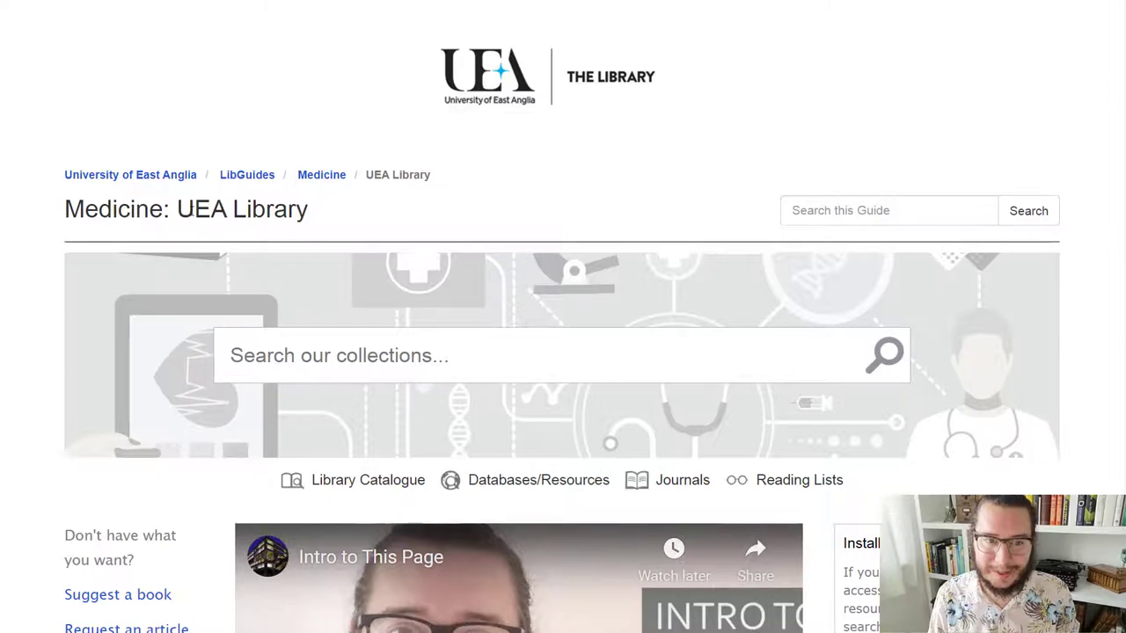
{"action": "scroll", "coordinate": [190, 209], "scroll_direction": "down", "scroll_amount": 5}
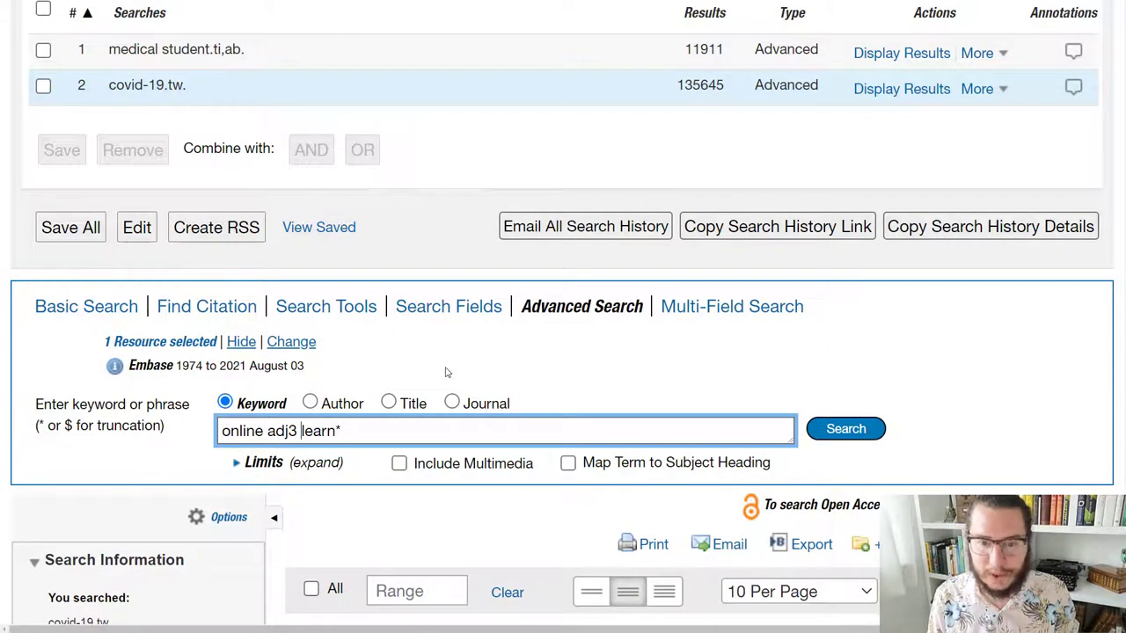
{"action": "left_click", "coordinate": [814, 429]}
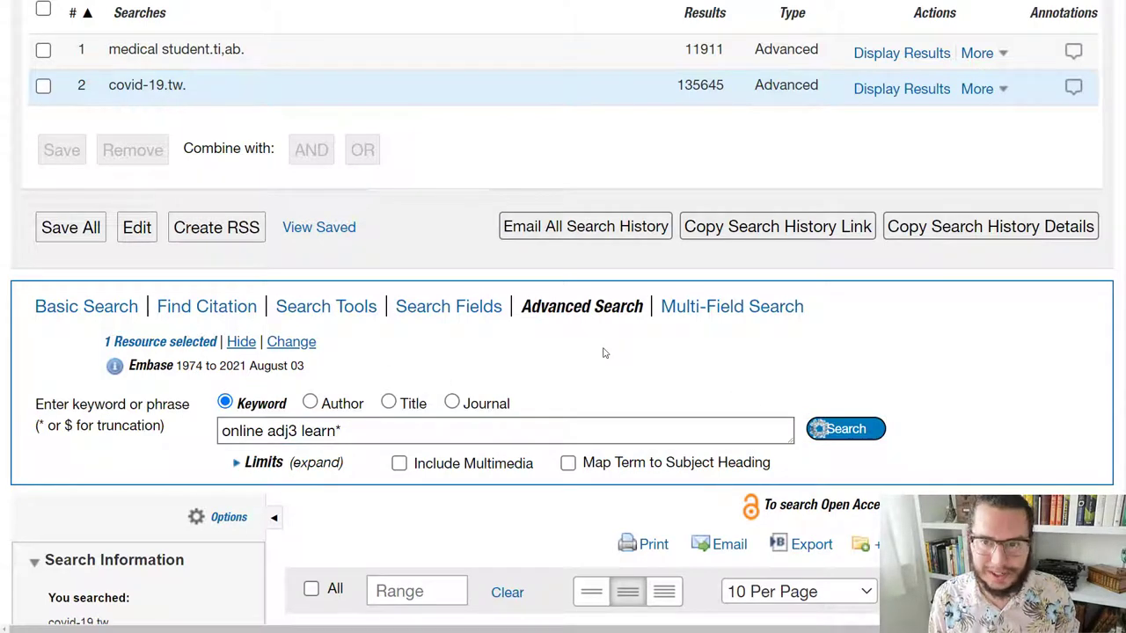
{"action": "scroll", "coordinate": [604, 352], "scroll_direction": "up", "scroll_amount": 2}
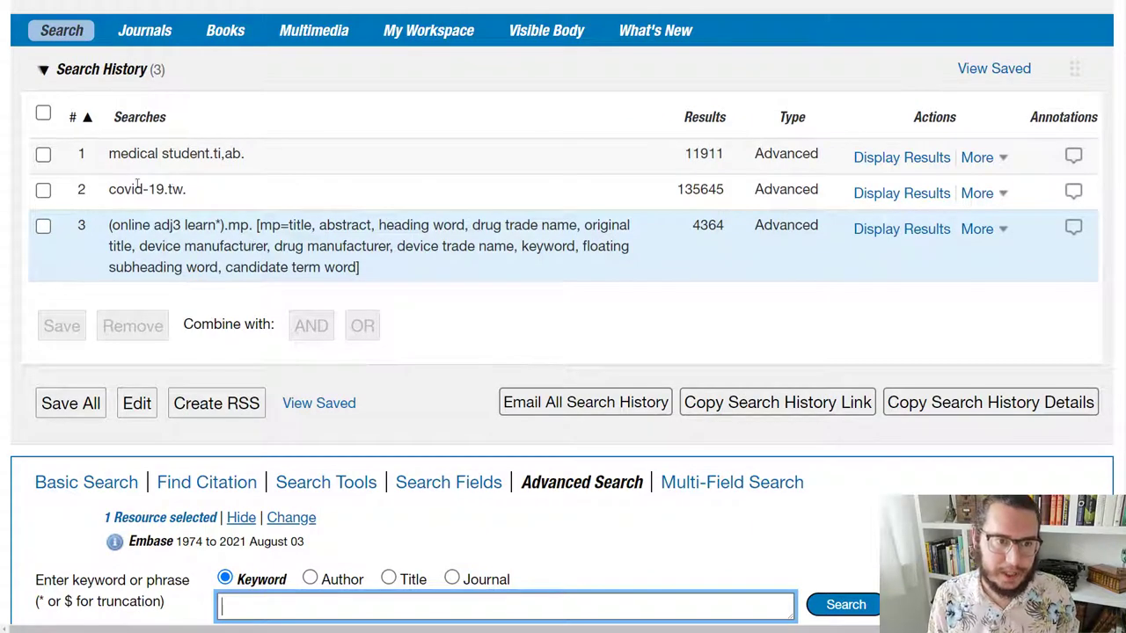
Examine the mp field code in the third search history line and the list of fields it covers
{"action": "left_click_drag", "start_coordinate": [228, 227], "coordinate": [250, 227]}
{"action": "left_click", "coordinate": [250, 227]}
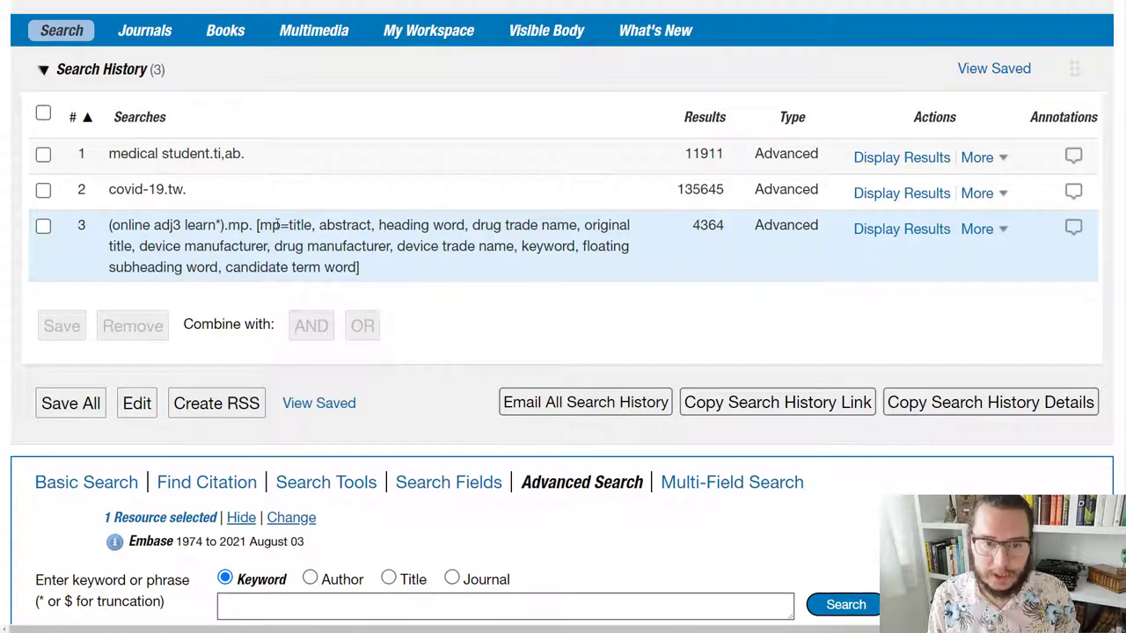
{"action": "left_click_drag", "start_coordinate": [258, 226], "coordinate": [359, 267]}
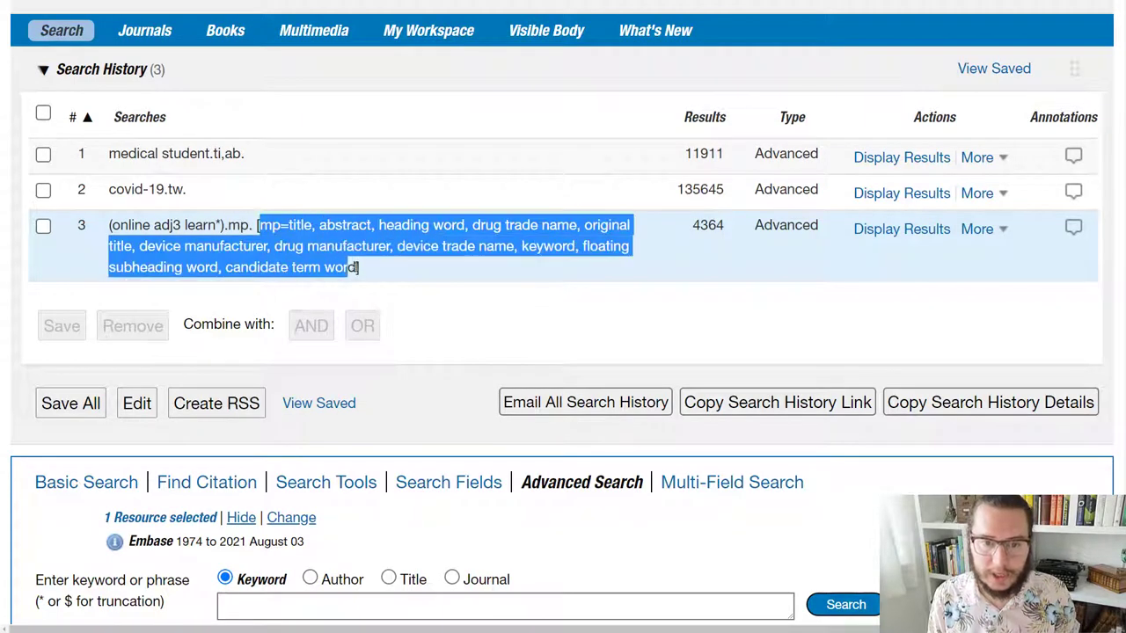
{"action": "left_click", "coordinate": [424, 304]}
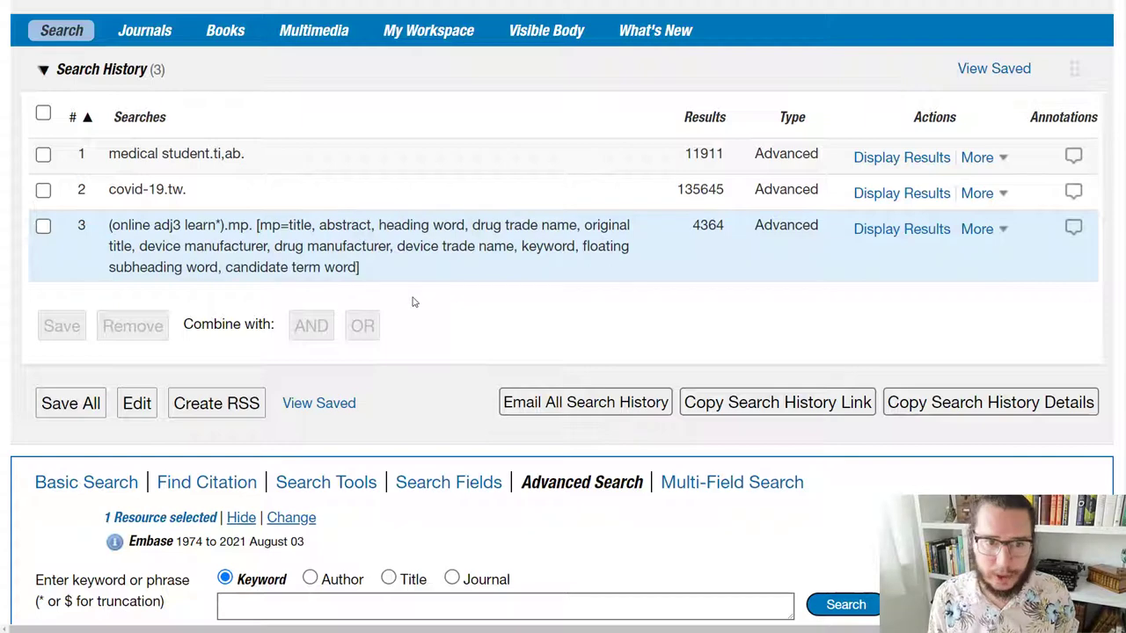
Combine search history lines 1, 2 and 3 with AND and look over the resulting articles
{"action": "left_click", "coordinate": [43, 155]}
{"action": "left_click", "coordinate": [43, 191]}
{"action": "left_click", "coordinate": [43, 227]}
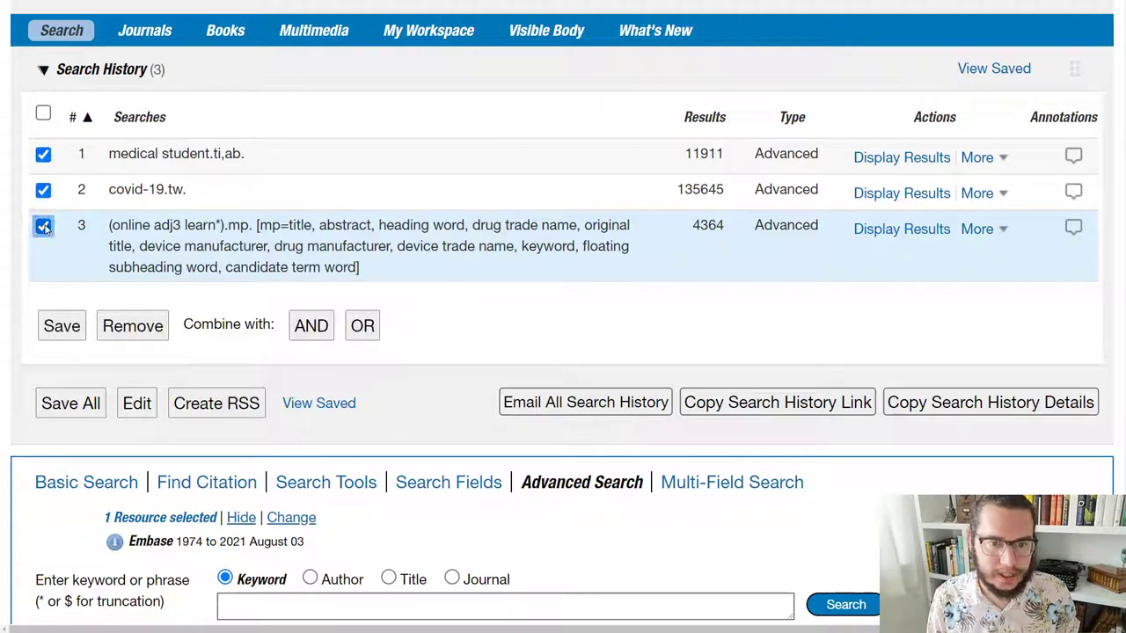
{"action": "left_click", "coordinate": [317, 333]}
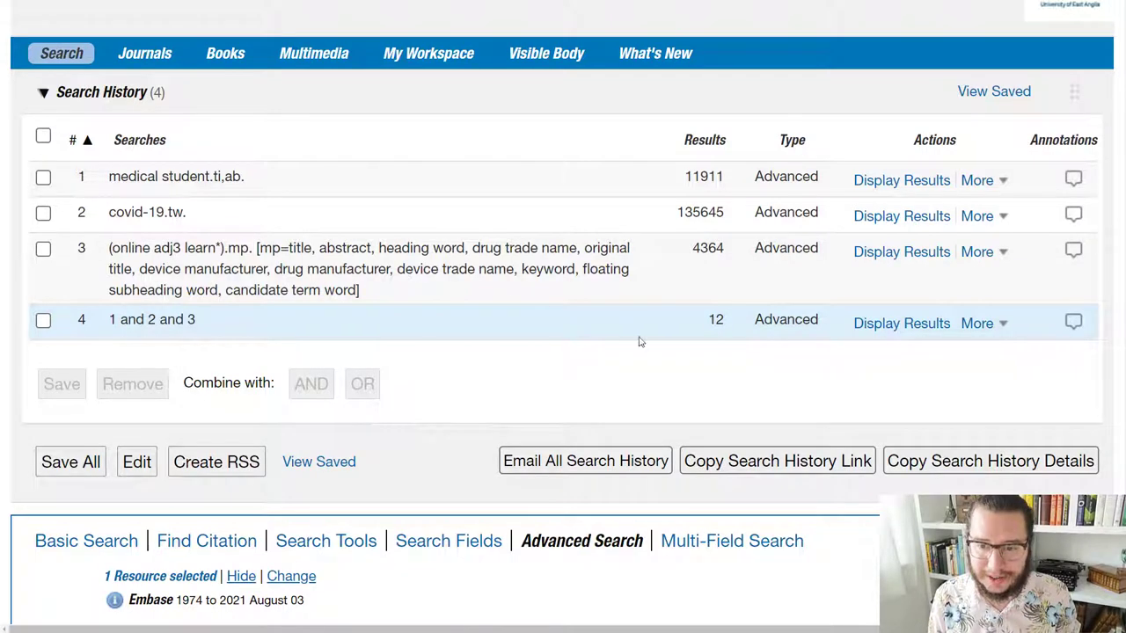
{"action": "scroll", "coordinate": [710, 324], "scroll_direction": "down", "scroll_amount": 5}
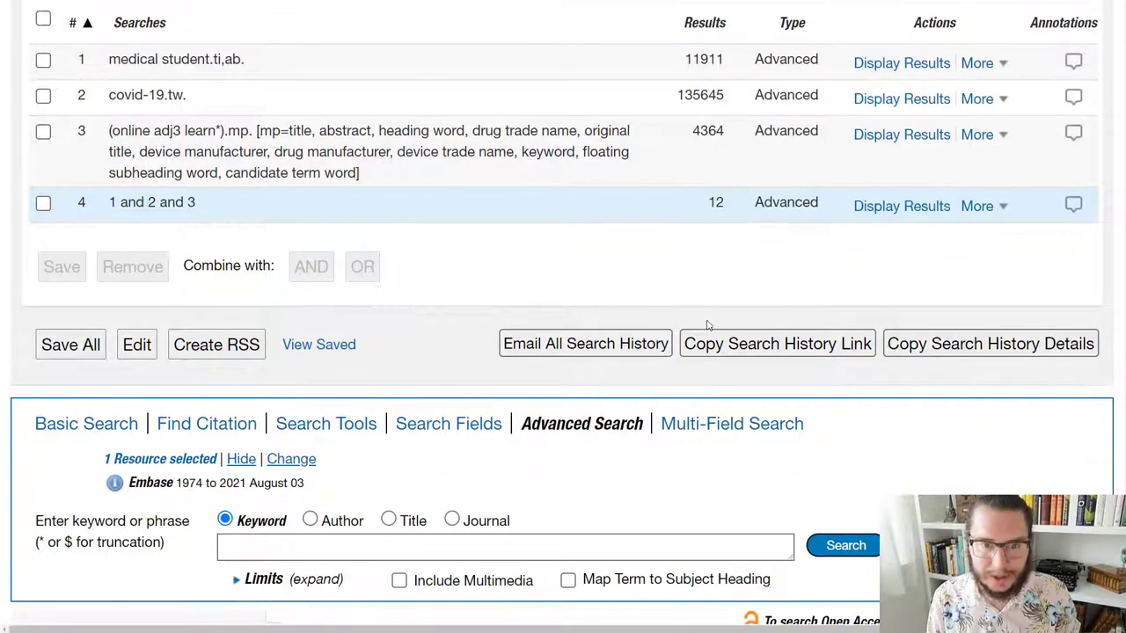
{"action": "scroll", "coordinate": [647, 332], "scroll_direction": "down", "scroll_amount": 4}
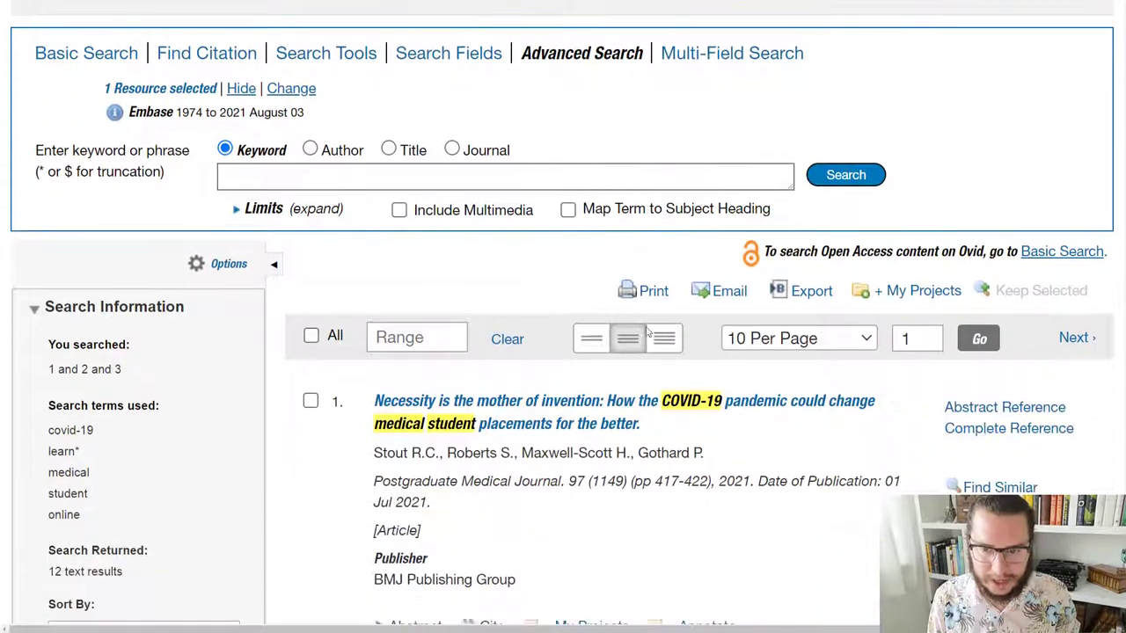
{"action": "scroll", "coordinate": [647, 332], "scroll_direction": "down", "scroll_amount": 2}
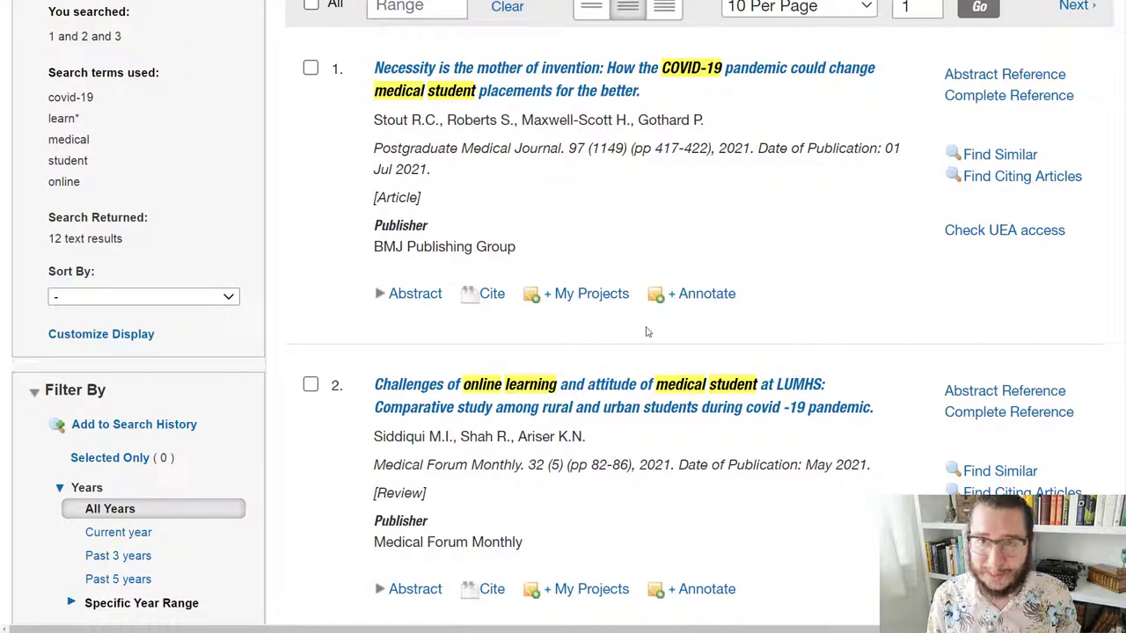
Open the personal account login page needed for saving searches
{"action": "scroll", "coordinate": [646, 332], "scroll_direction": "up", "scroll_amount": 5}
{"action": "scroll", "coordinate": [646, 334], "scroll_direction": "up", "scroll_amount": 1}
{"action": "scroll", "coordinate": [647, 327], "scroll_direction": "up", "scroll_amount": 3}
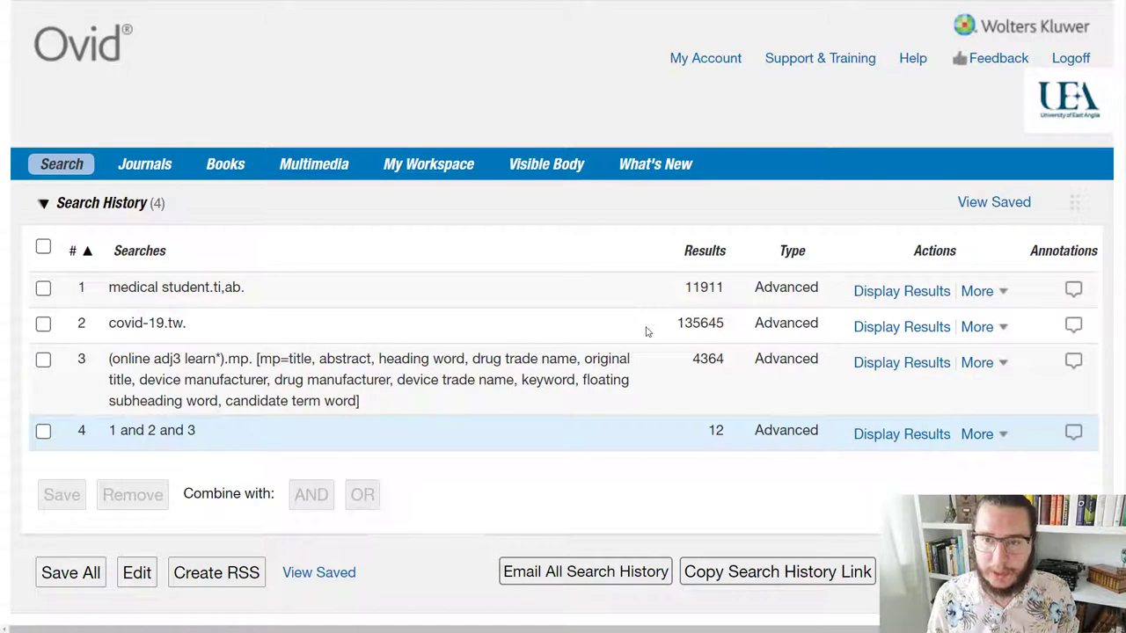
{"action": "left_click", "coordinate": [713, 58]}
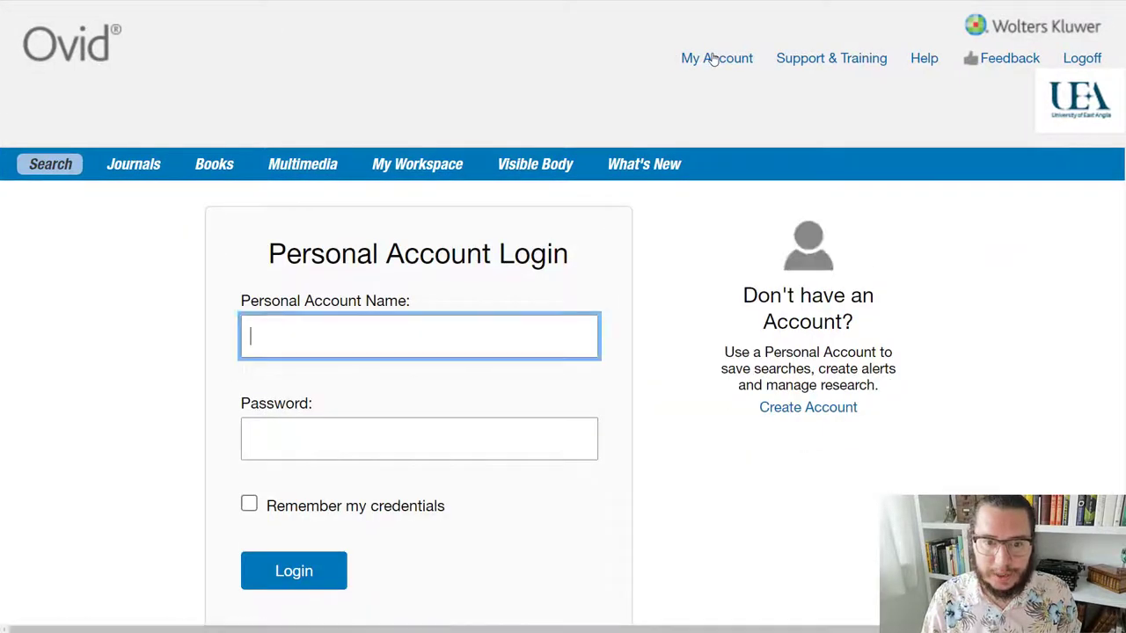
{"action": "scroll", "coordinate": [672, 484], "scroll_direction": "down", "scroll_amount": 1}
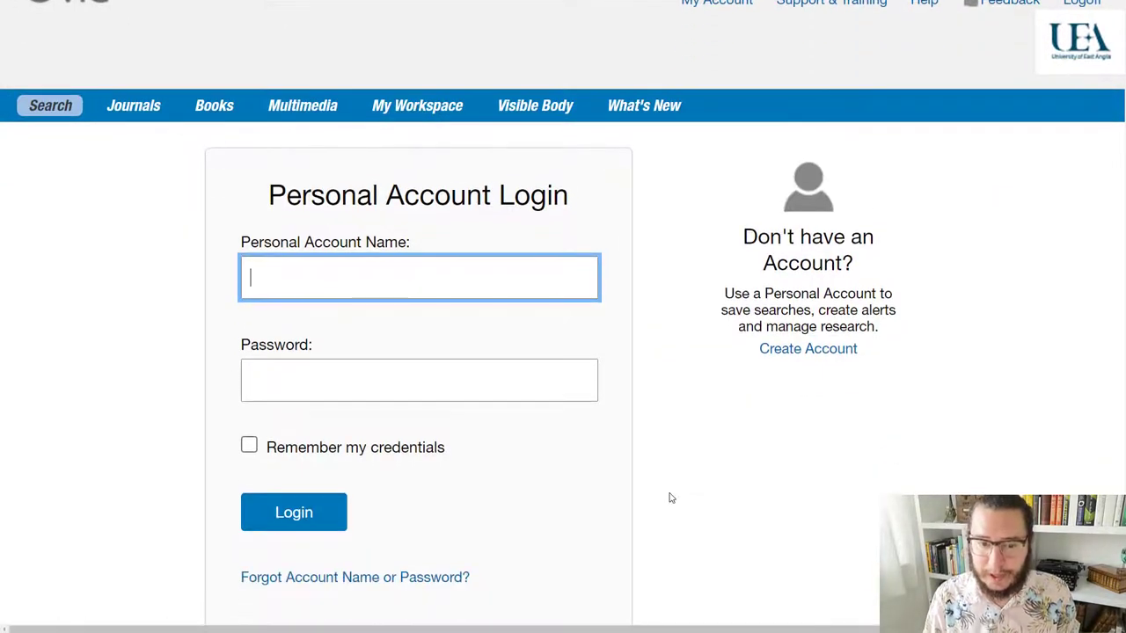
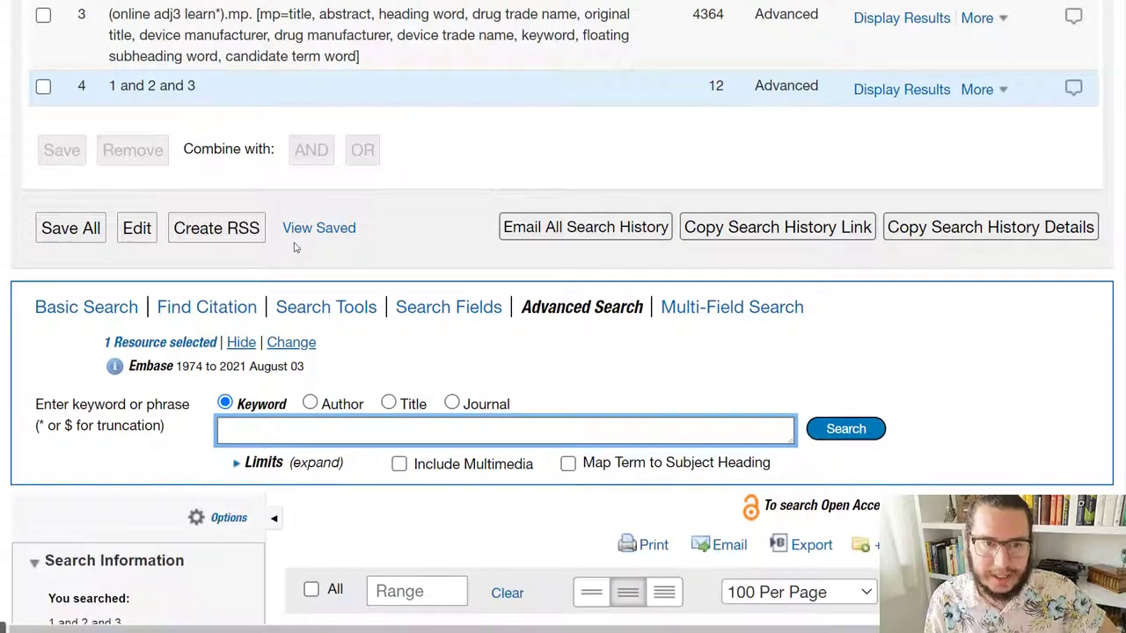
Select all four lines of the search history and open the form for saving them
{"action": "scroll", "coordinate": [294, 248], "scroll_direction": "up", "scroll_amount": 5}
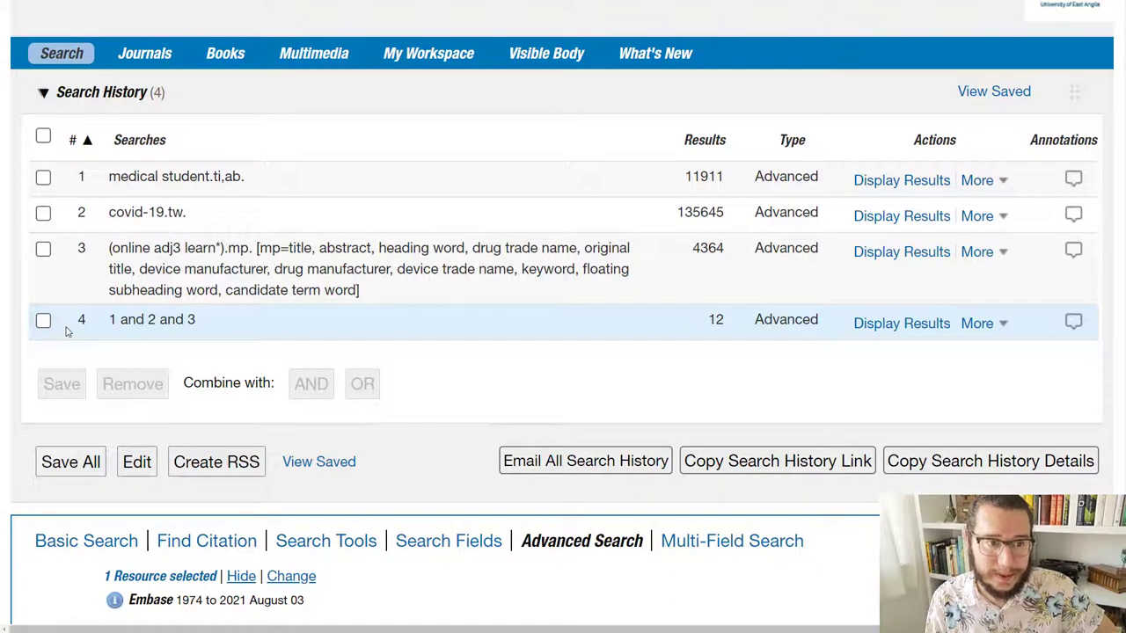
{"action": "left_click", "coordinate": [43, 136]}
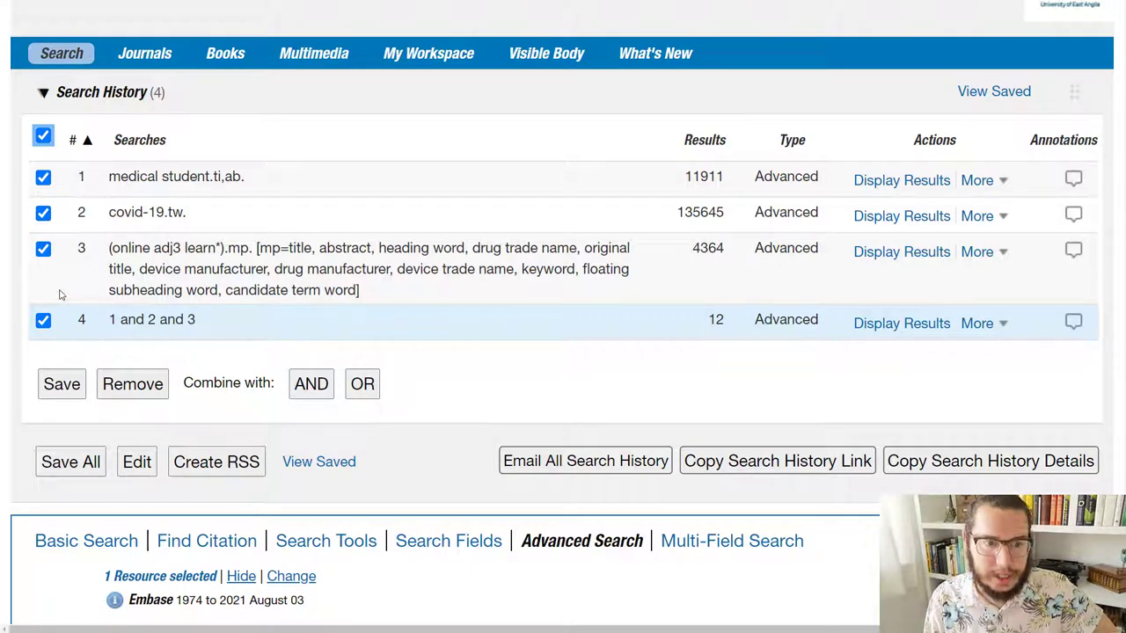
{"action": "left_click", "coordinate": [58, 387]}
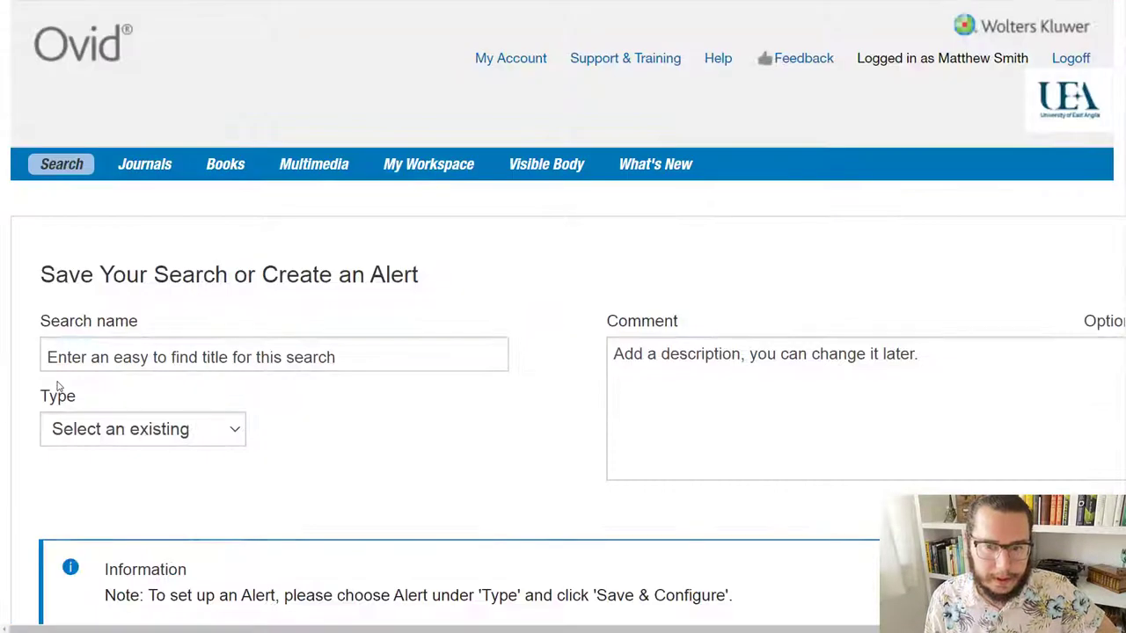
{"action": "key", "text": "ctrl+minus"}
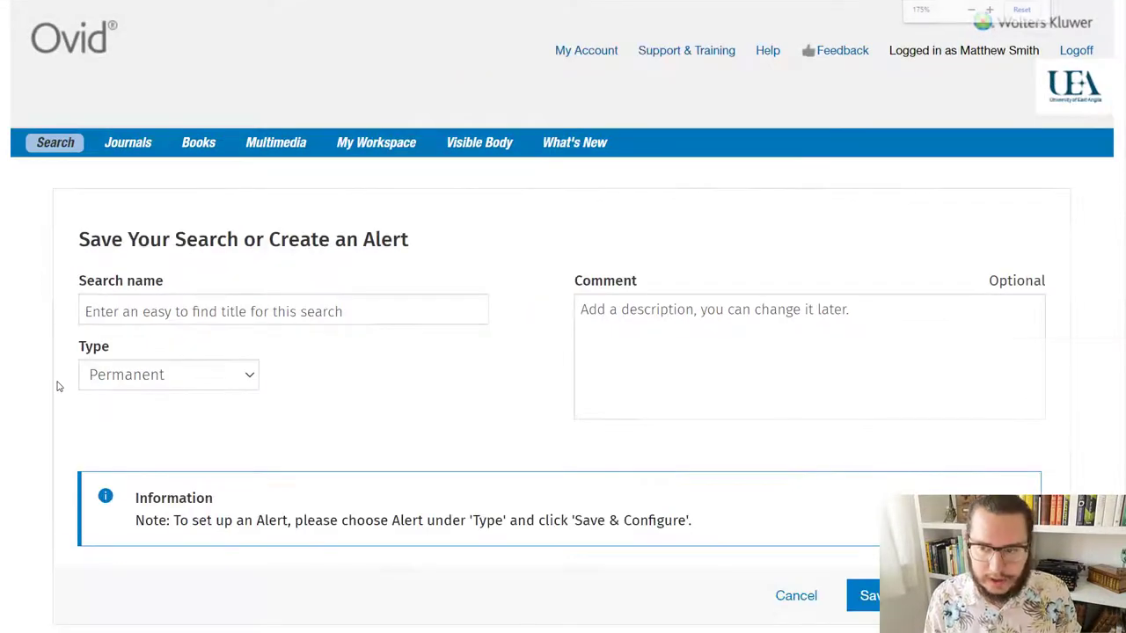
{"action": "scroll", "coordinate": [58, 387], "scroll_direction": "down", "scroll_amount": 1}
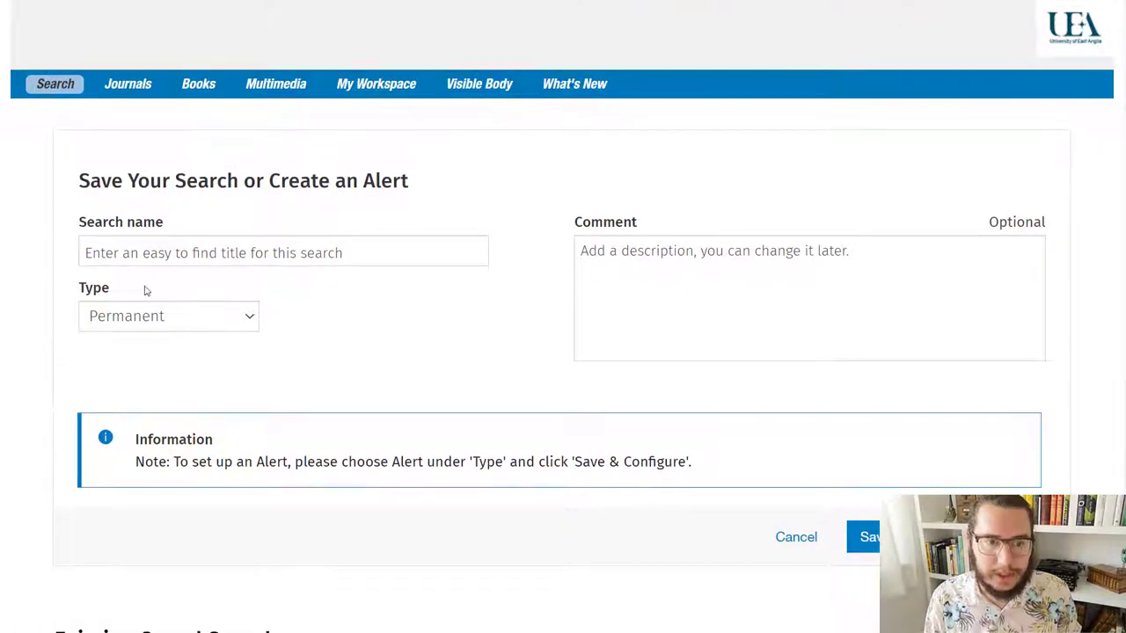
Name the search "Test search", set its type to Permanent, and save it
{"action": "left_click", "coordinate": [177, 251]}
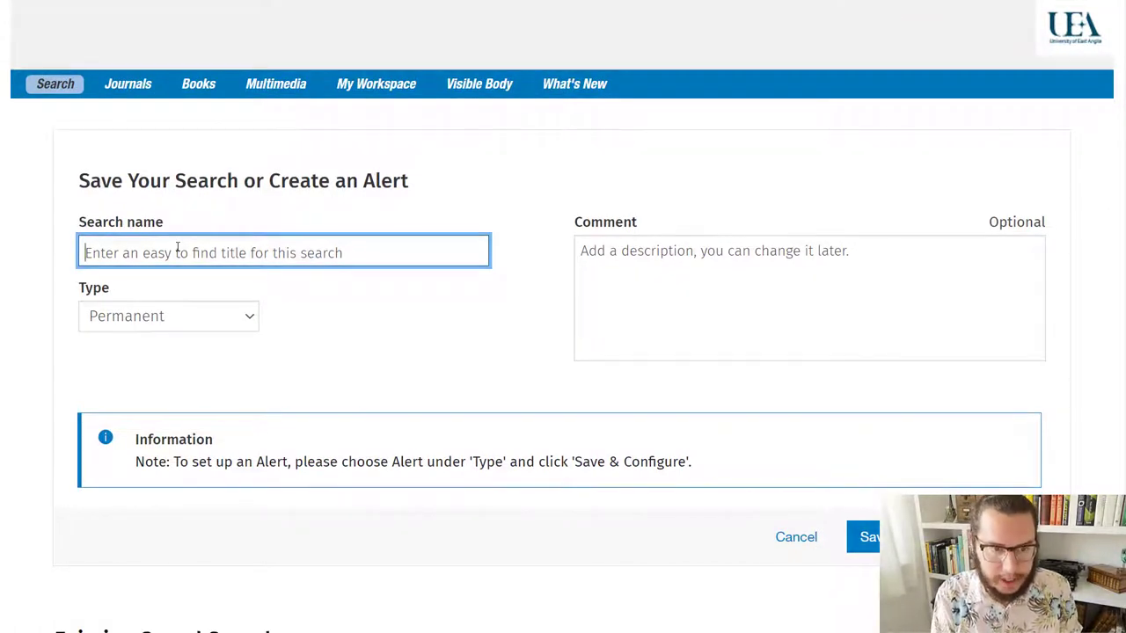
{"action": "type", "text": "Test search"}
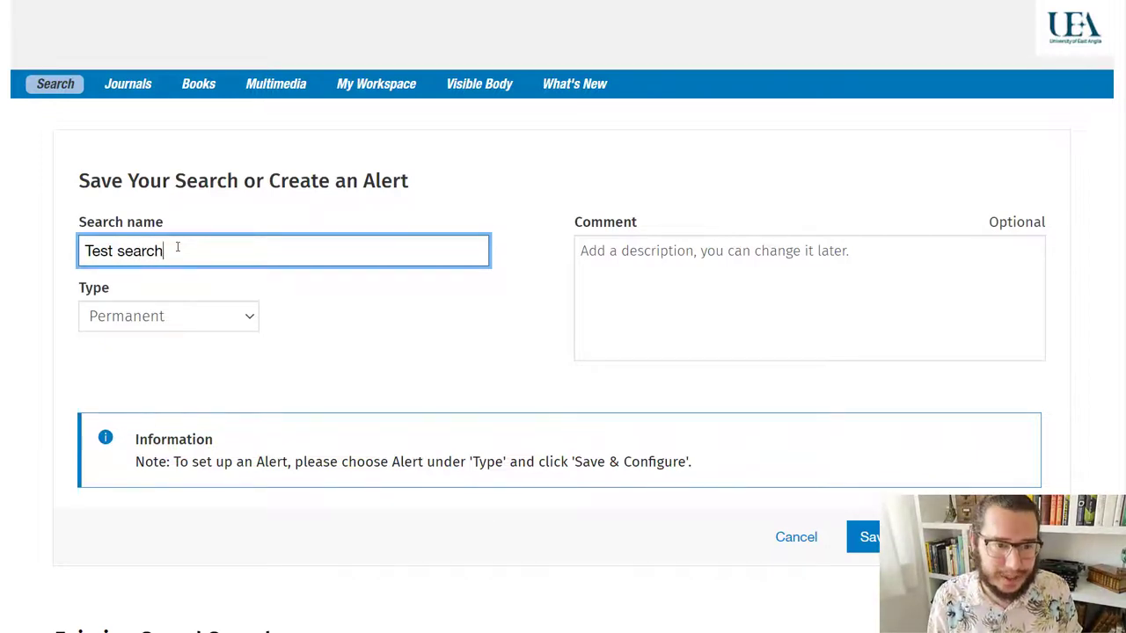
{"action": "left_click", "coordinate": [211, 318]}
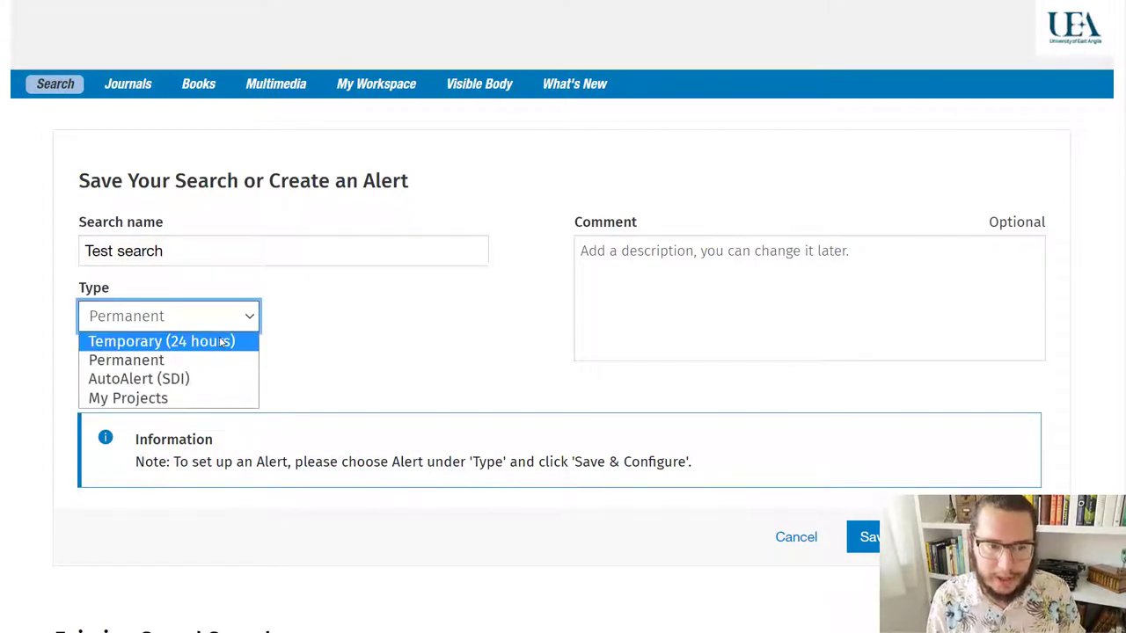
{"action": "left_click", "coordinate": [124, 368]}
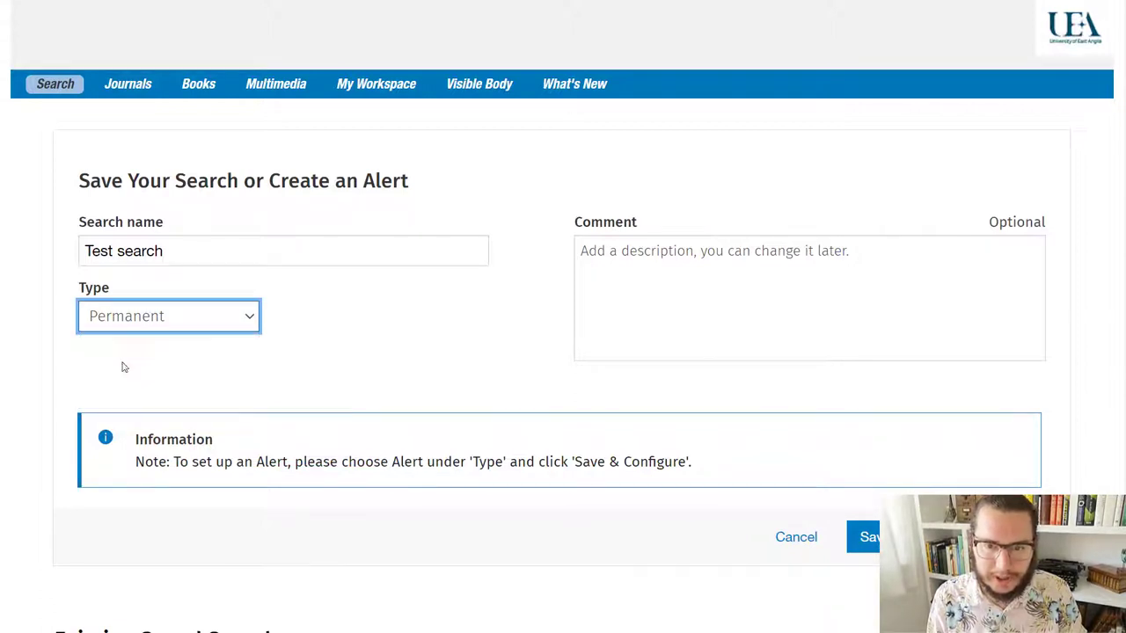
{"action": "left_click", "coordinate": [702, 237]}
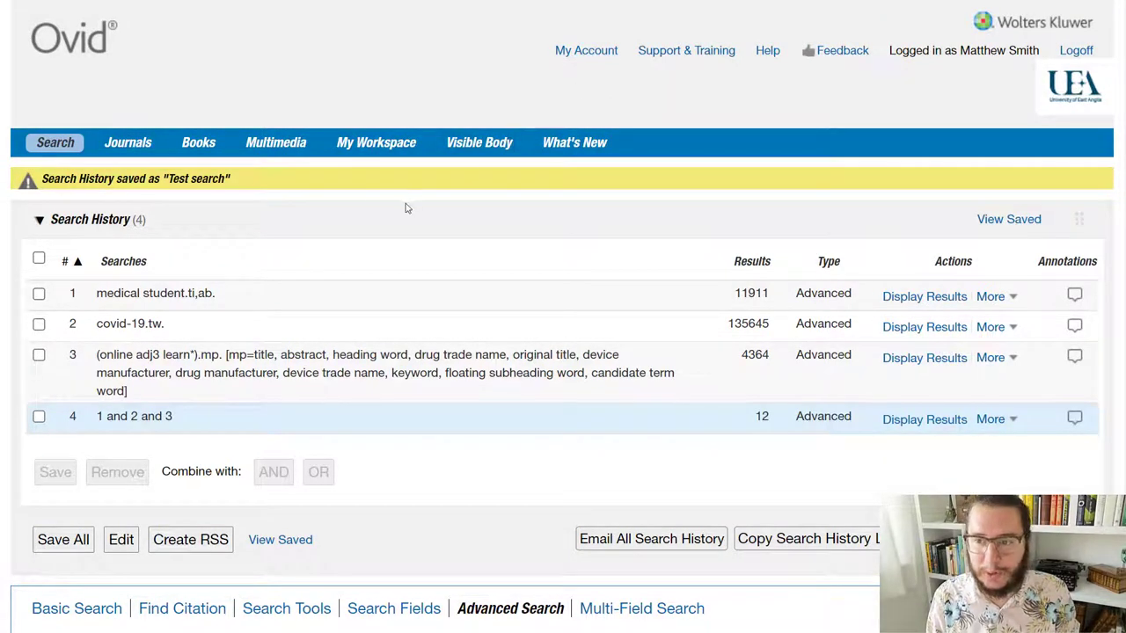
Open the list of saved searches and locate "Test search" among the permanent searches
{"action": "left_click", "coordinate": [1013, 219]}
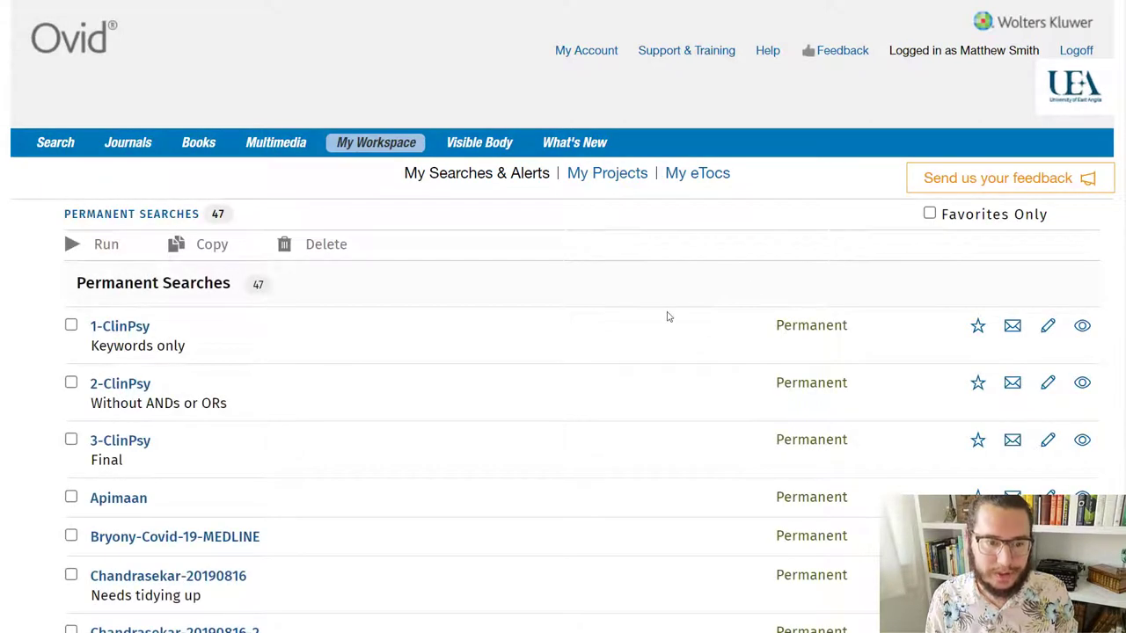
{"action": "scroll", "coordinate": [668, 317], "scroll_direction": "down", "scroll_amount": 4}
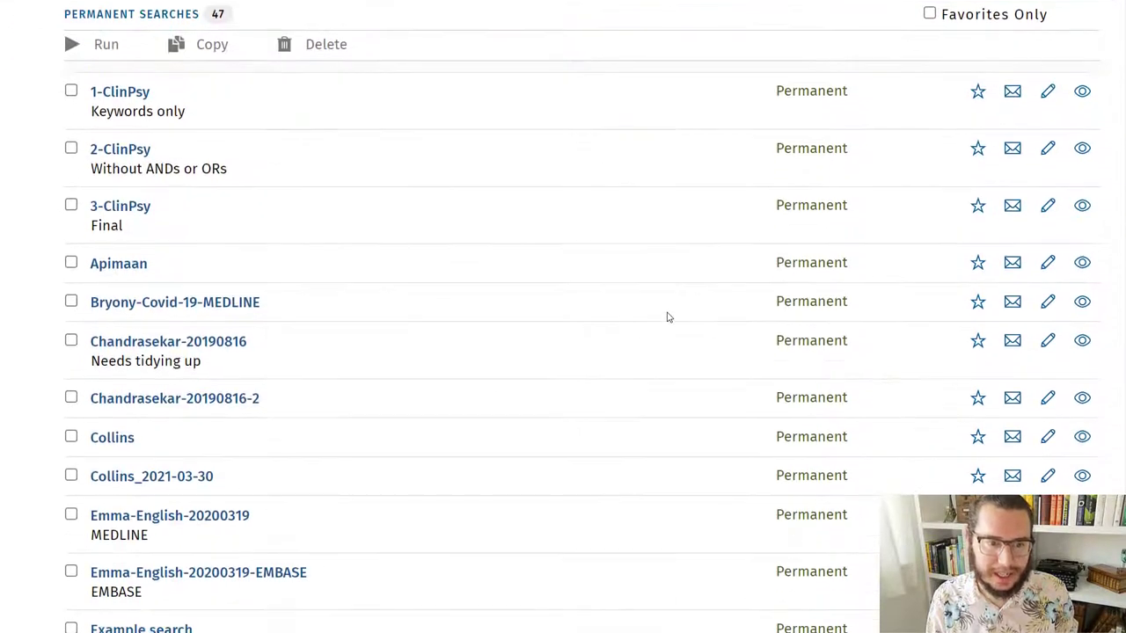
{"action": "scroll", "coordinate": [668, 317], "scroll_direction": "down", "scroll_amount": 5}
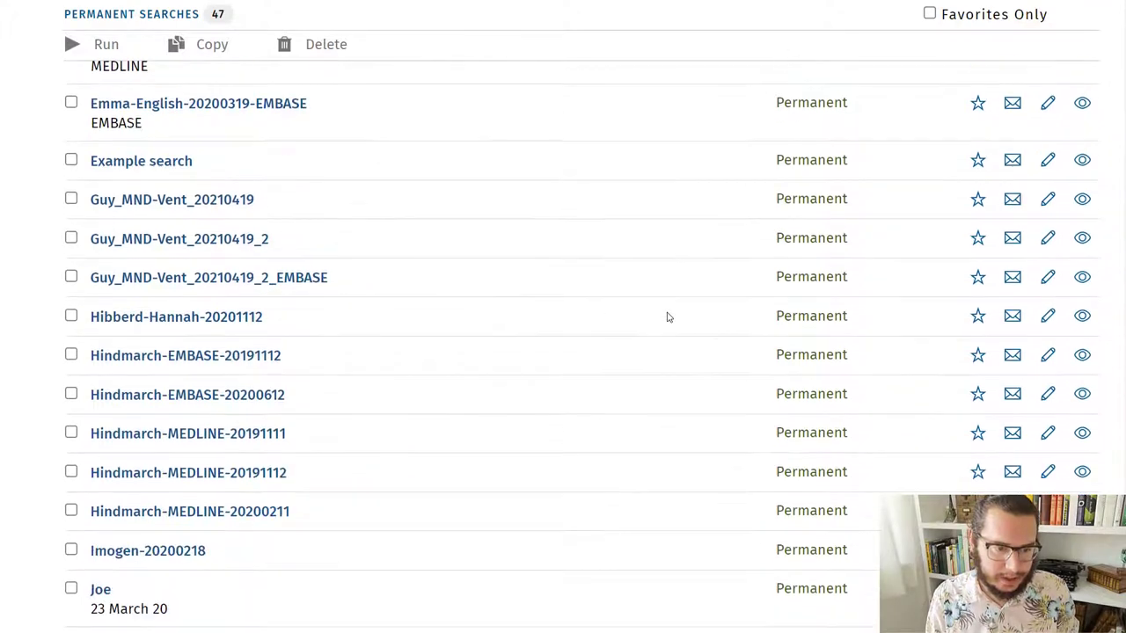
{"action": "scroll", "coordinate": [668, 316], "scroll_direction": "down", "scroll_amount": 6}
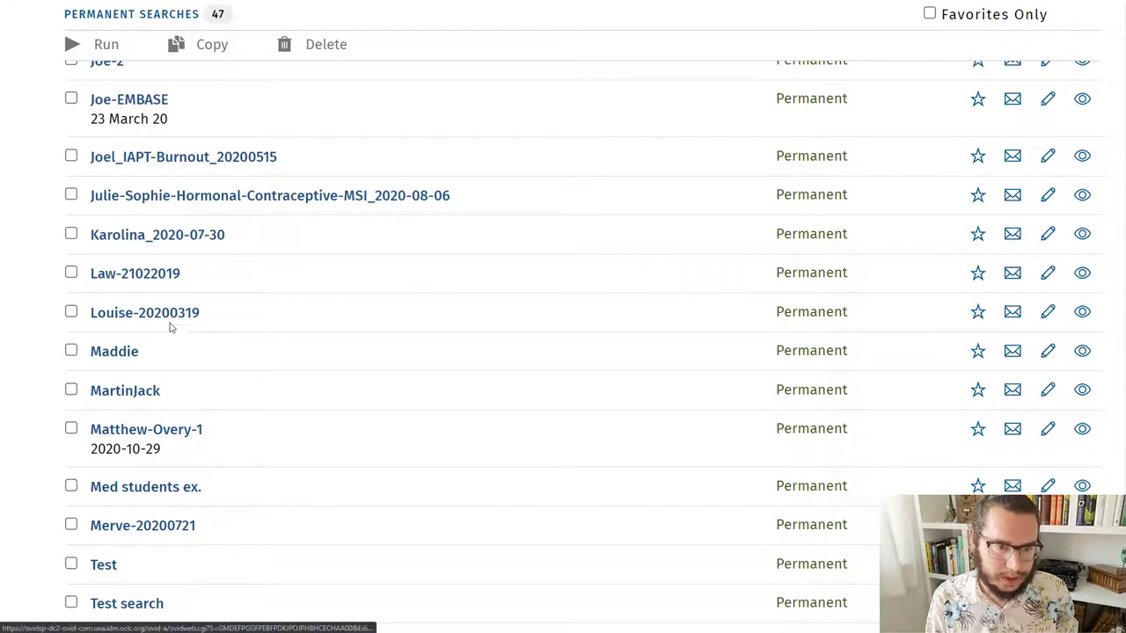
{"action": "scroll", "coordinate": [176, 335], "scroll_direction": "up", "scroll_amount": 2}
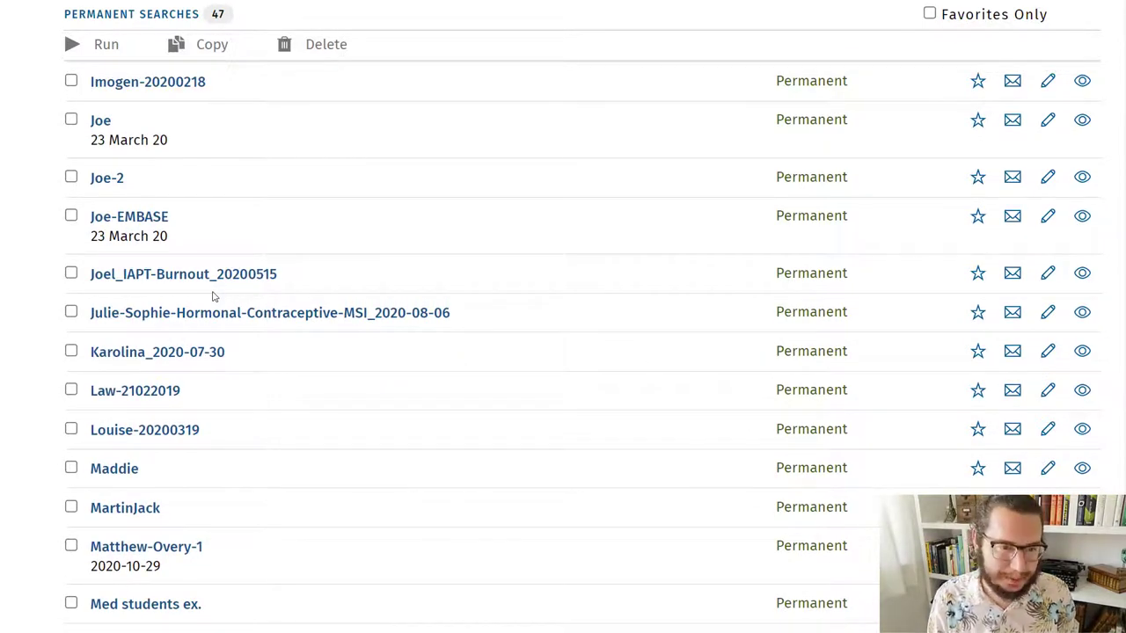
{"action": "scroll", "coordinate": [212, 296], "scroll_direction": "down", "scroll_amount": 2}
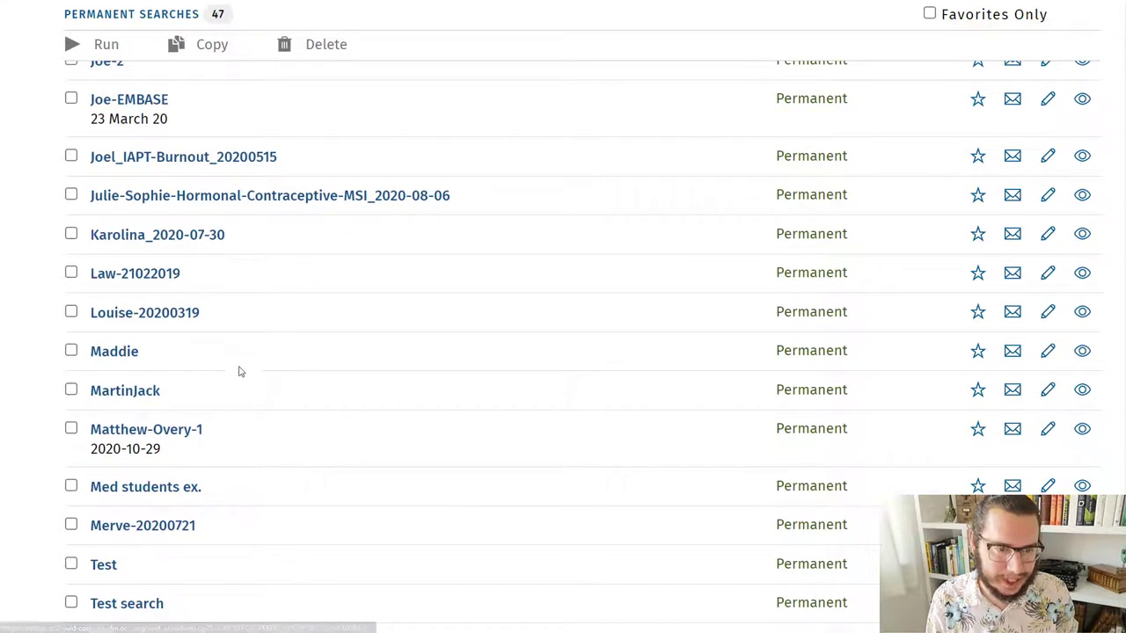
{"action": "scroll", "coordinate": [238, 374], "scroll_direction": "down", "scroll_amount": 5}
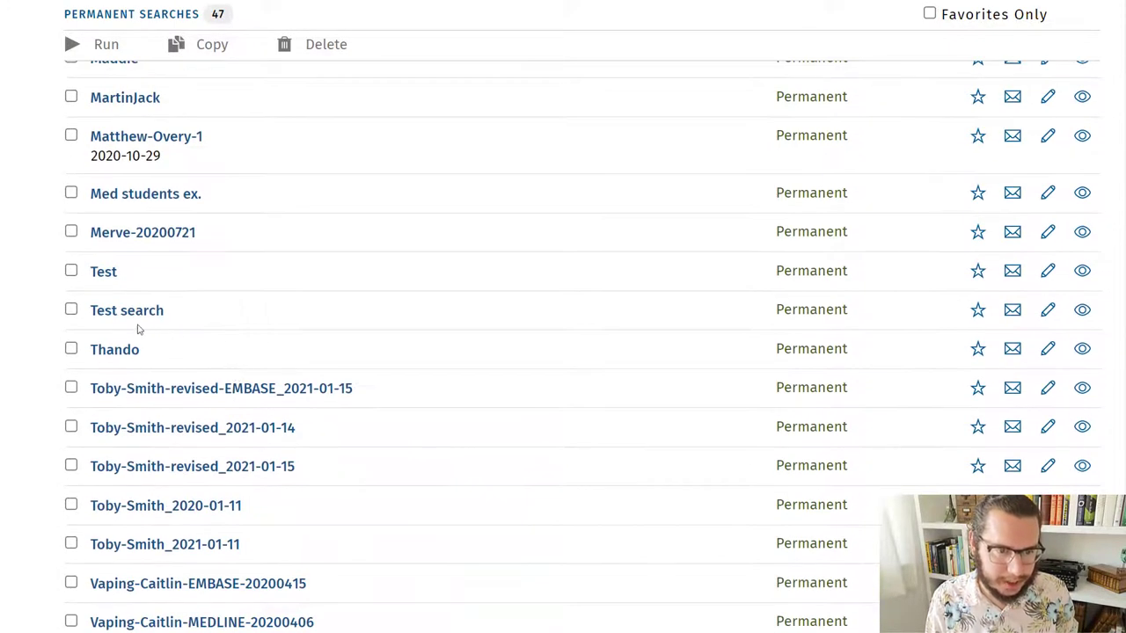
Select the saved "Test search" and run it again
{"action": "left_click", "coordinate": [71, 311]}
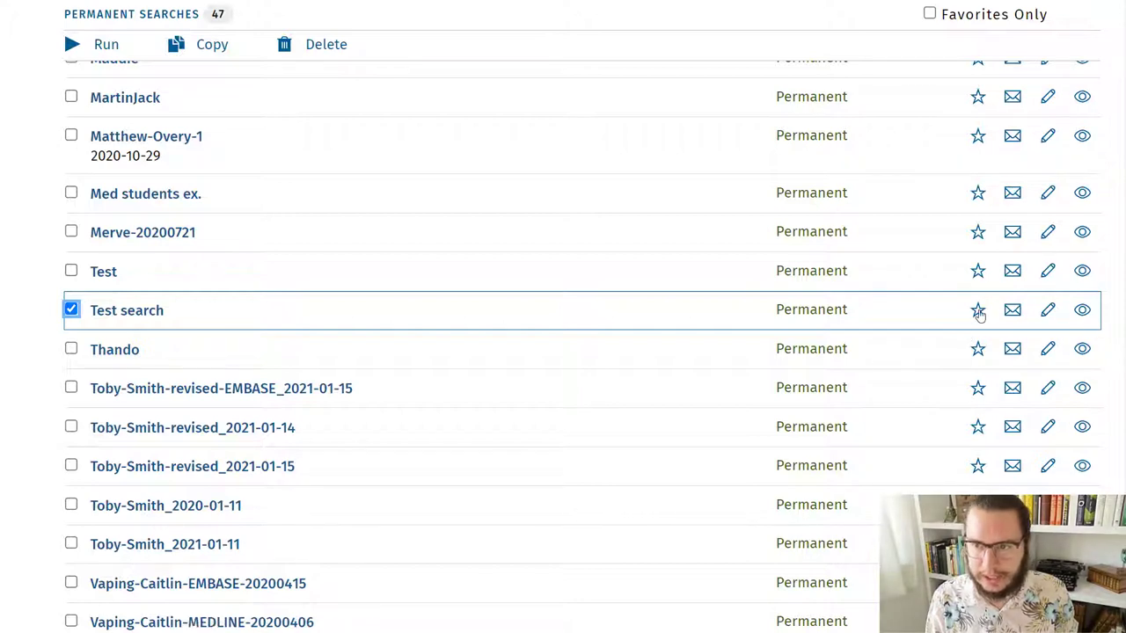
{"action": "scroll", "coordinate": [968, 352], "scroll_direction": "up", "scroll_amount": 3}
{"action": "scroll", "coordinate": [963, 383], "scroll_direction": "up", "scroll_amount": 9}
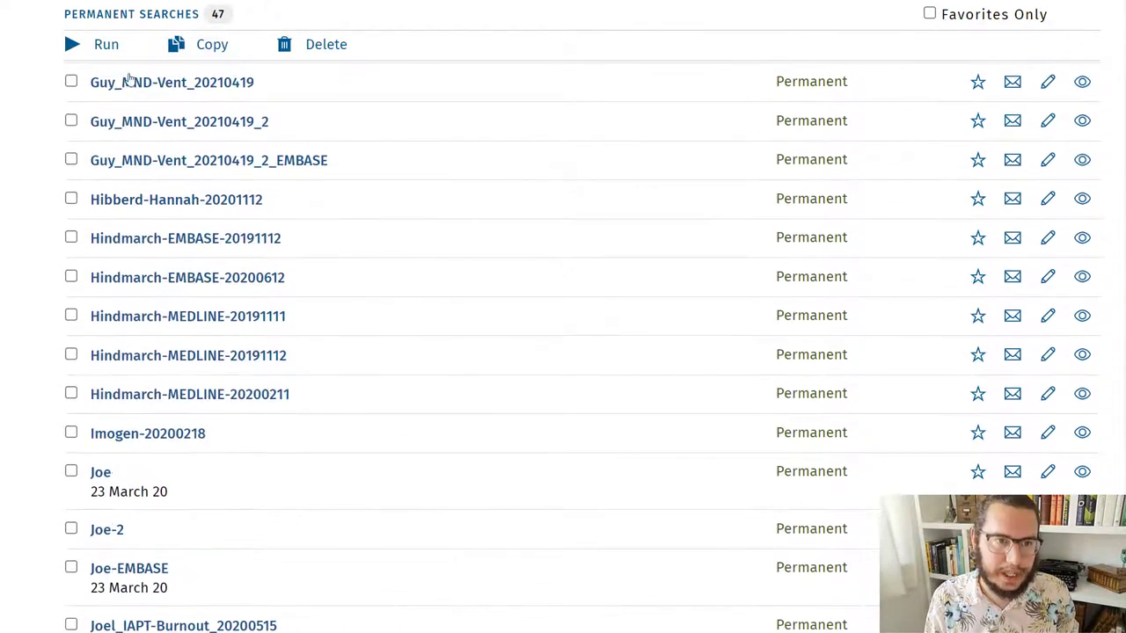
{"action": "left_click", "coordinate": [99, 46]}
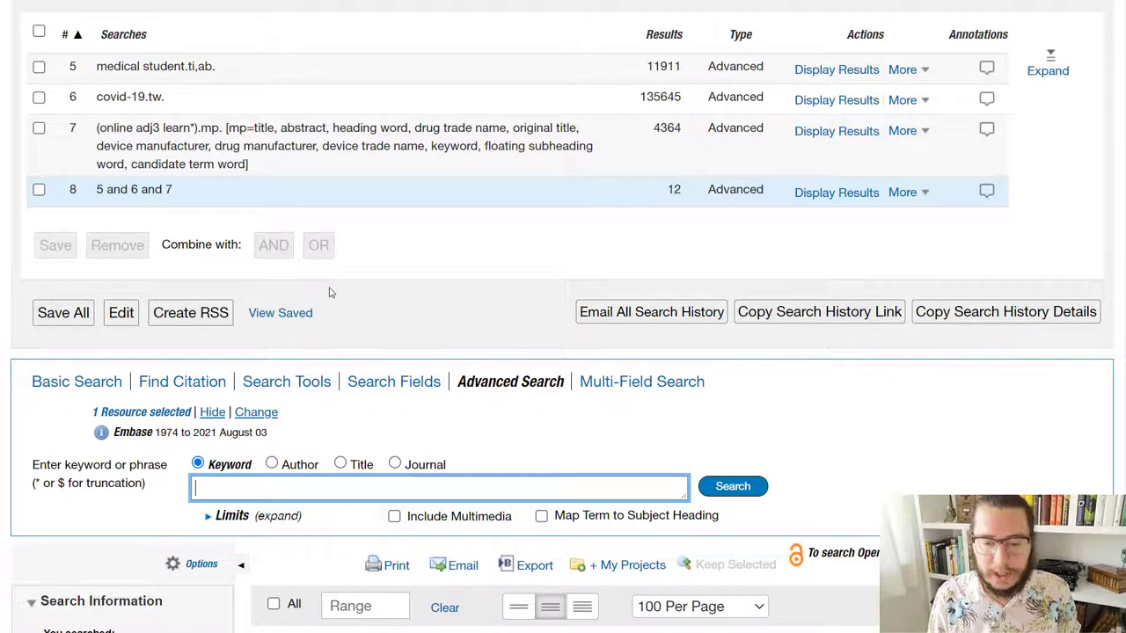
Add the second result, on challenges of online learning at LUMHS, to a new project named "Test"
{"action": "scroll", "coordinate": [331, 292], "scroll_direction": "down", "scroll_amount": 5}
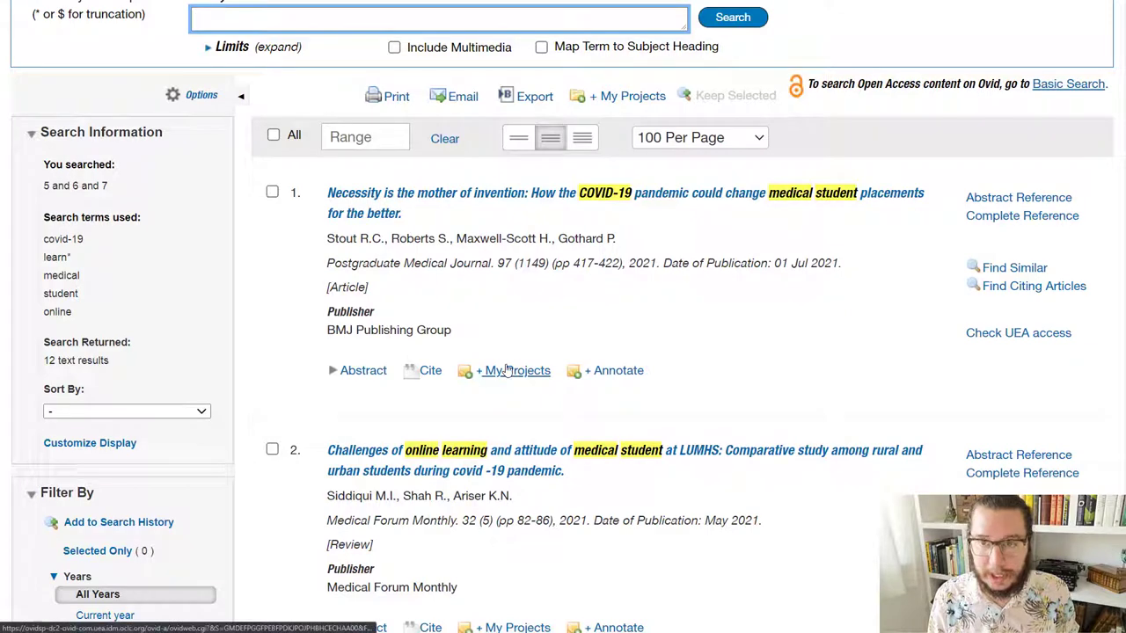
{"action": "scroll", "coordinate": [508, 370], "scroll_direction": "down", "scroll_amount": 2}
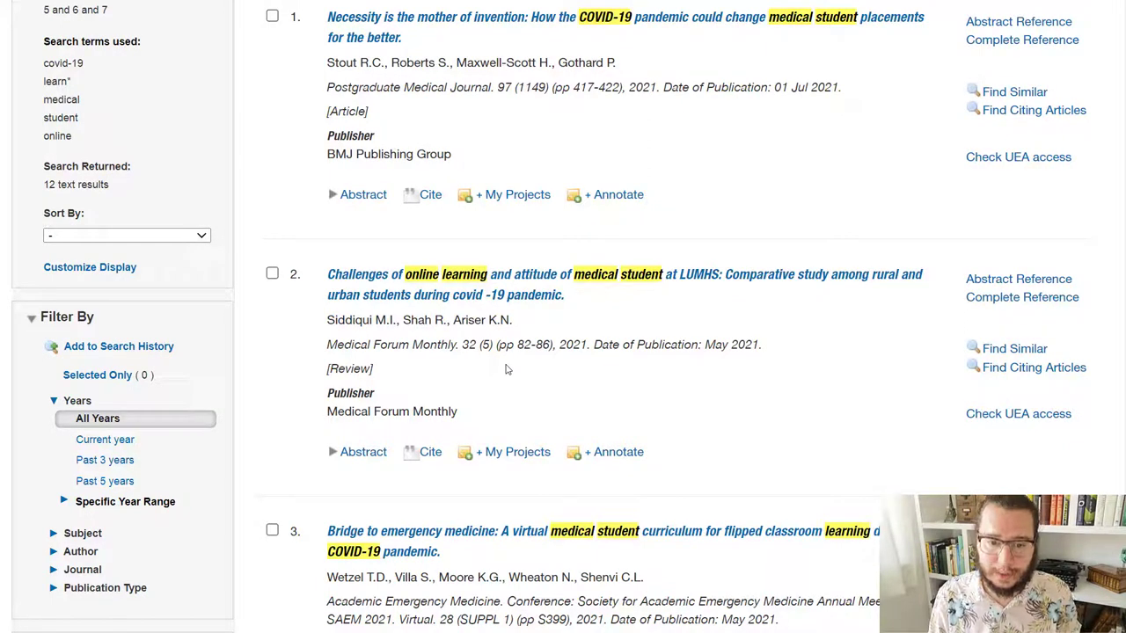
{"action": "left_click", "coordinate": [515, 458]}
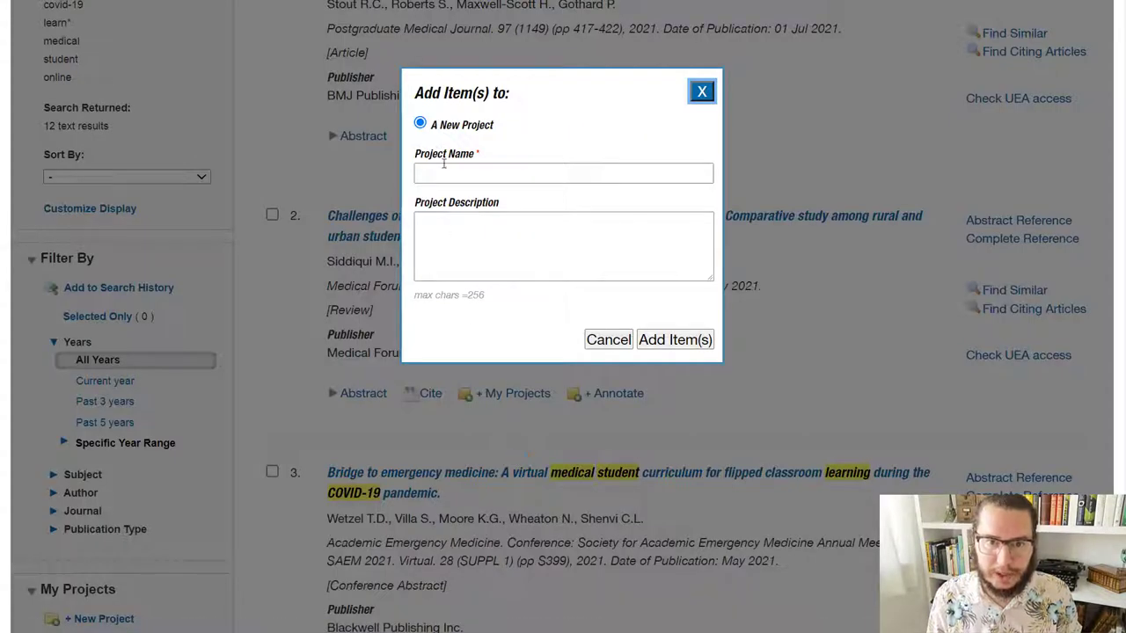
{"action": "left_click", "coordinate": [446, 171]}
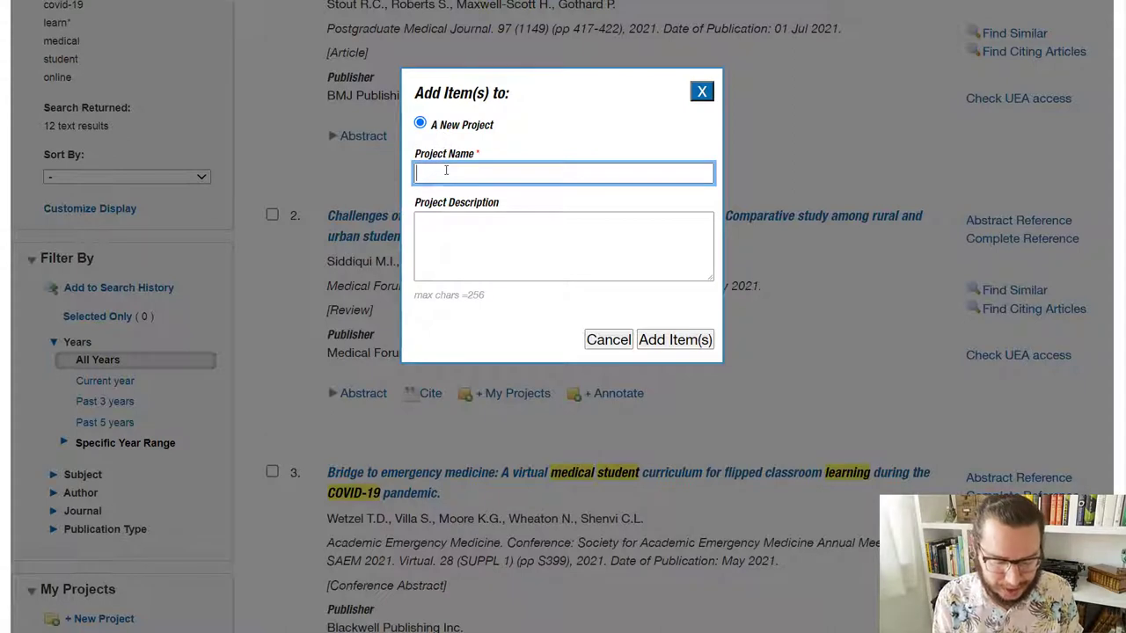
{"action": "type", "text": "Test"}
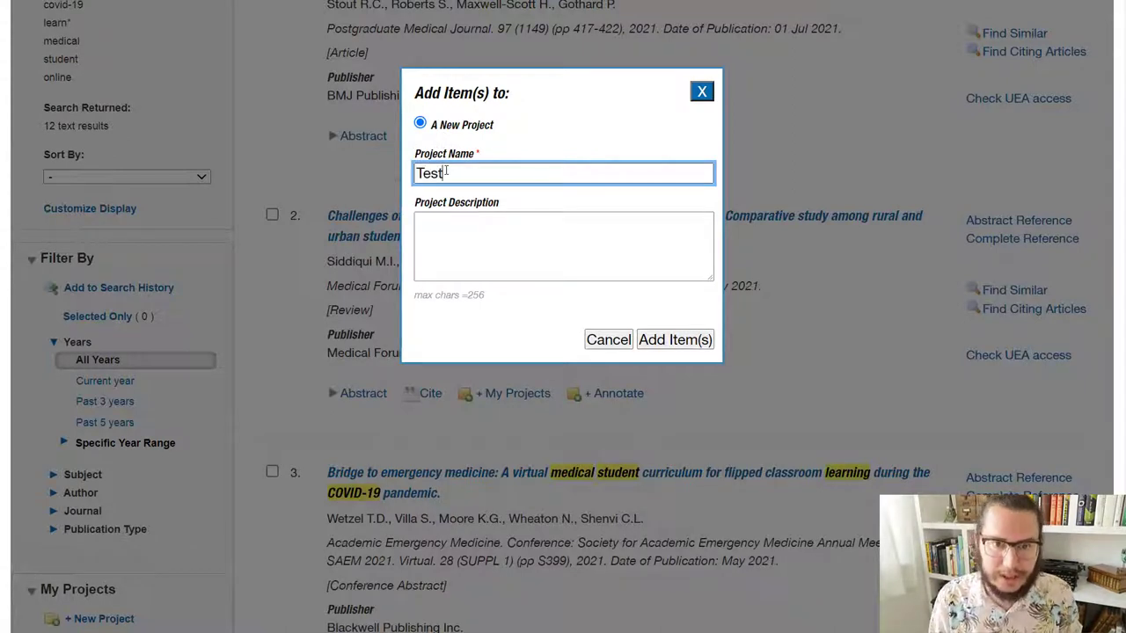
{"action": "left_click", "coordinate": [664, 340]}
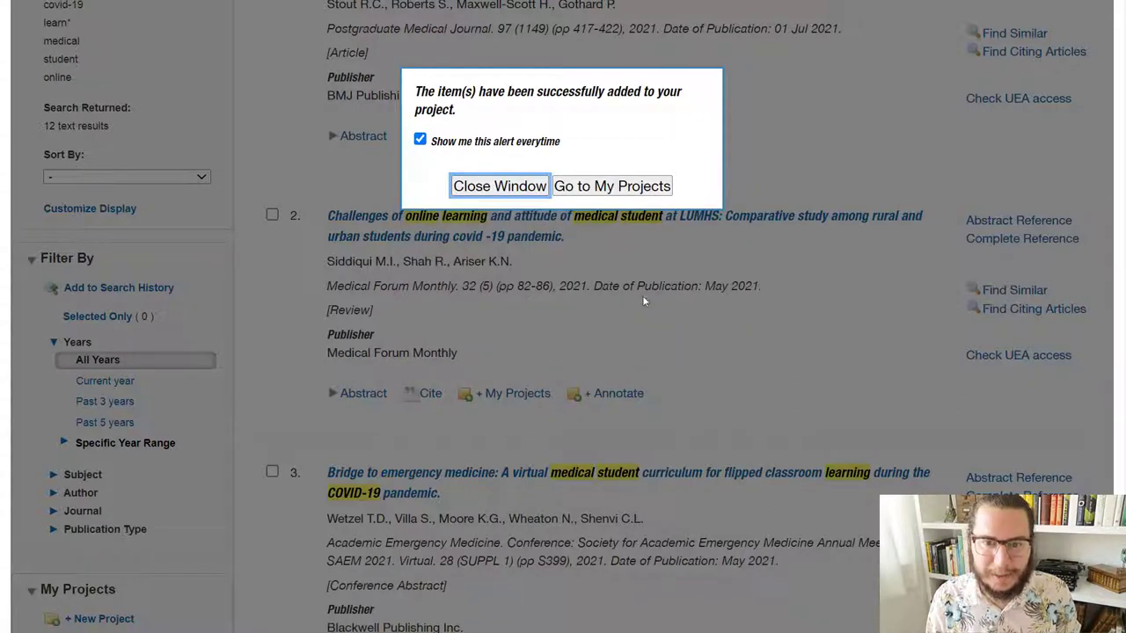
Go to the saved projects and review the item stored in the "Test" project
{"action": "left_click", "coordinate": [593, 195]}
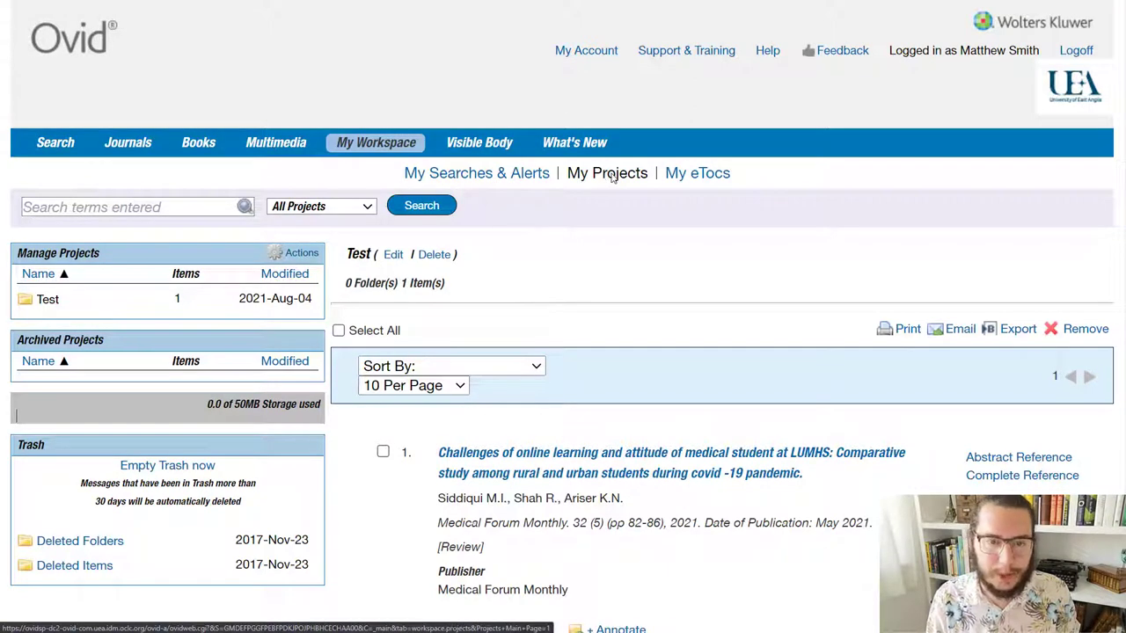
{"action": "scroll", "coordinate": [611, 177], "scroll_direction": "down", "scroll_amount": 1}
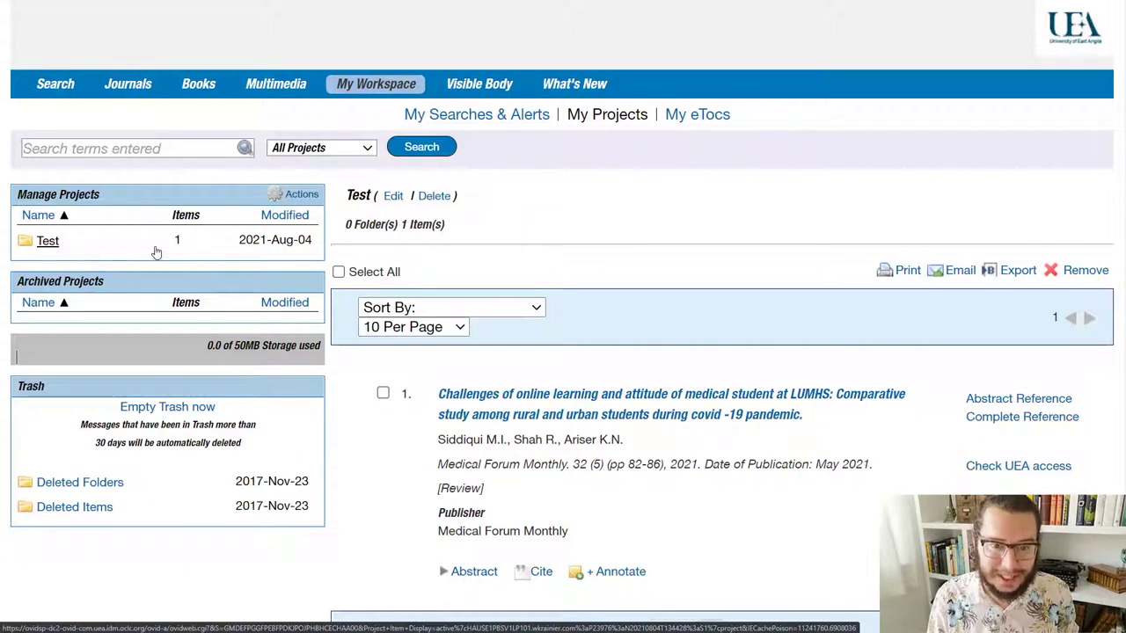
{"action": "scroll", "coordinate": [629, 454], "scroll_direction": "down", "scroll_amount": 2}
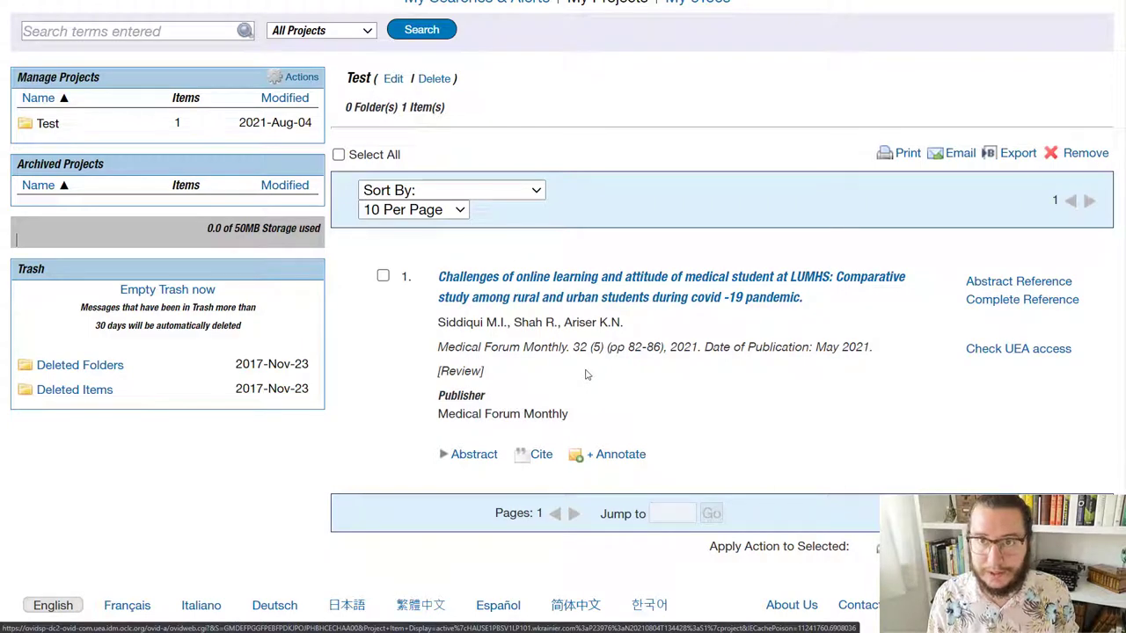
Return to the search results, check UEA access for the first article, and view its page on the journal's website
{"action": "key", "text": "alt+Left"}
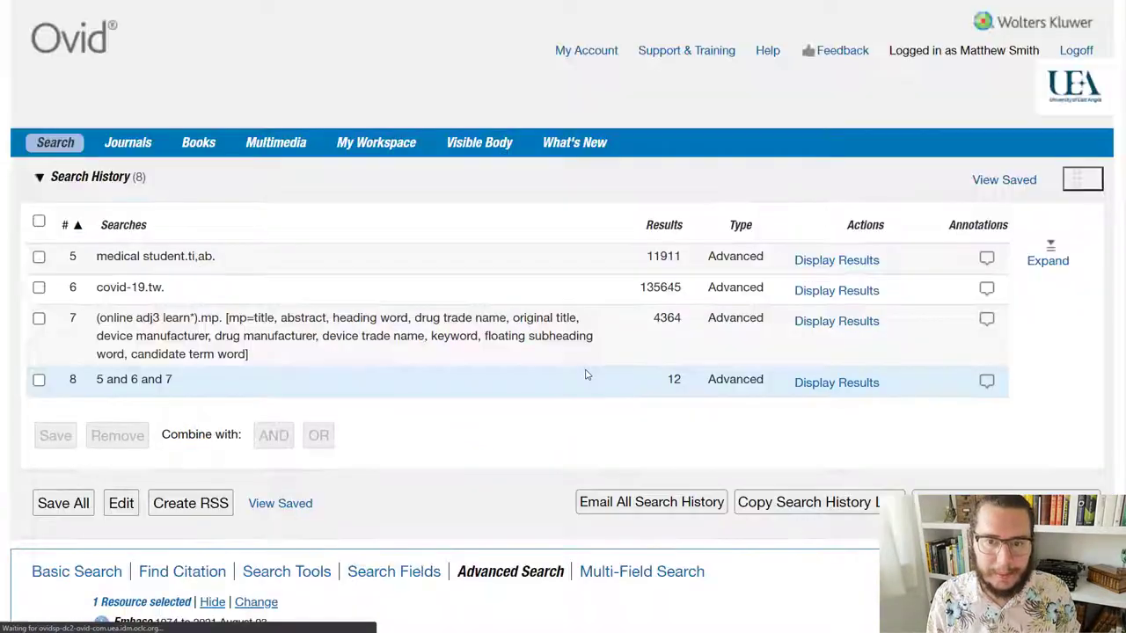
{"action": "scroll", "coordinate": [584, 376], "scroll_direction": "down", "scroll_amount": 6}
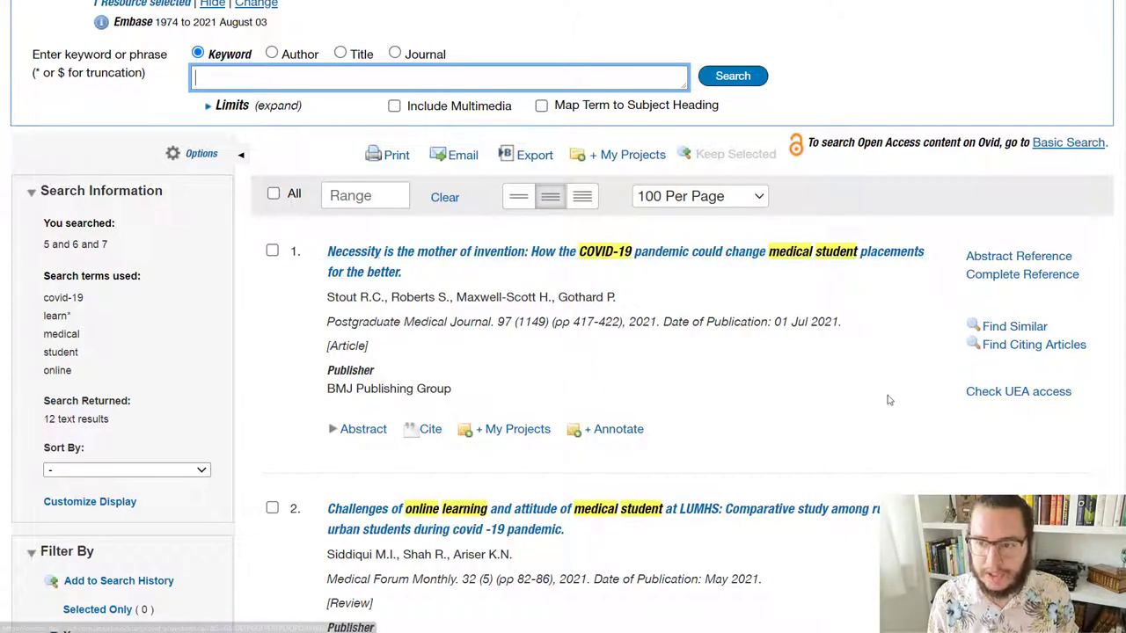
{"action": "left_click", "coordinate": [1004, 395]}
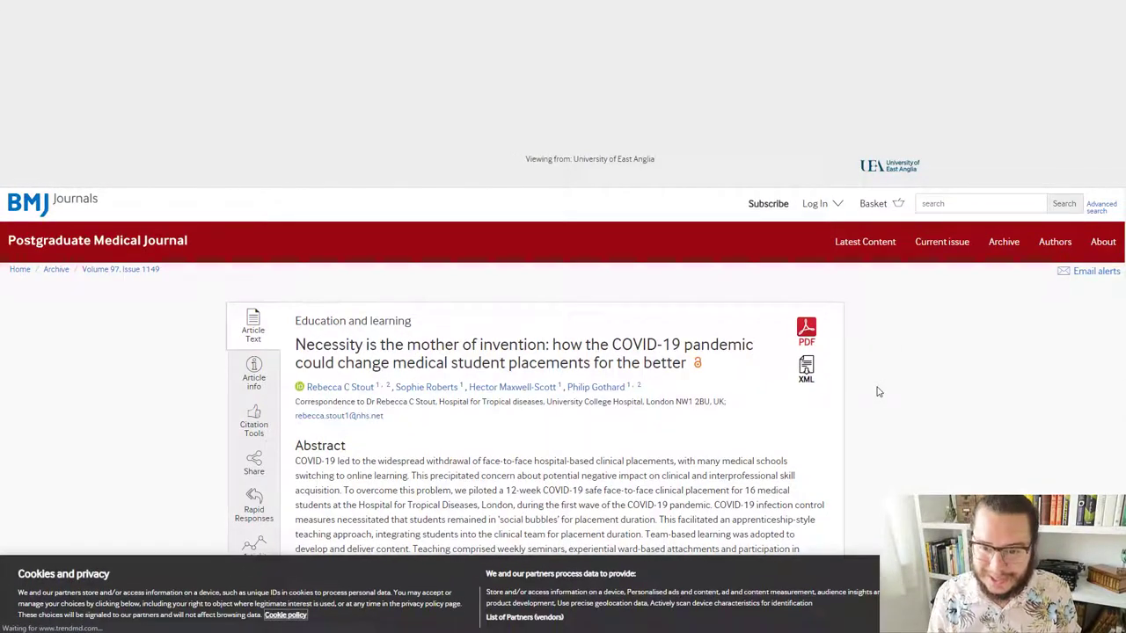
{"action": "scroll", "coordinate": [871, 387], "scroll_direction": "down", "scroll_amount": 1}
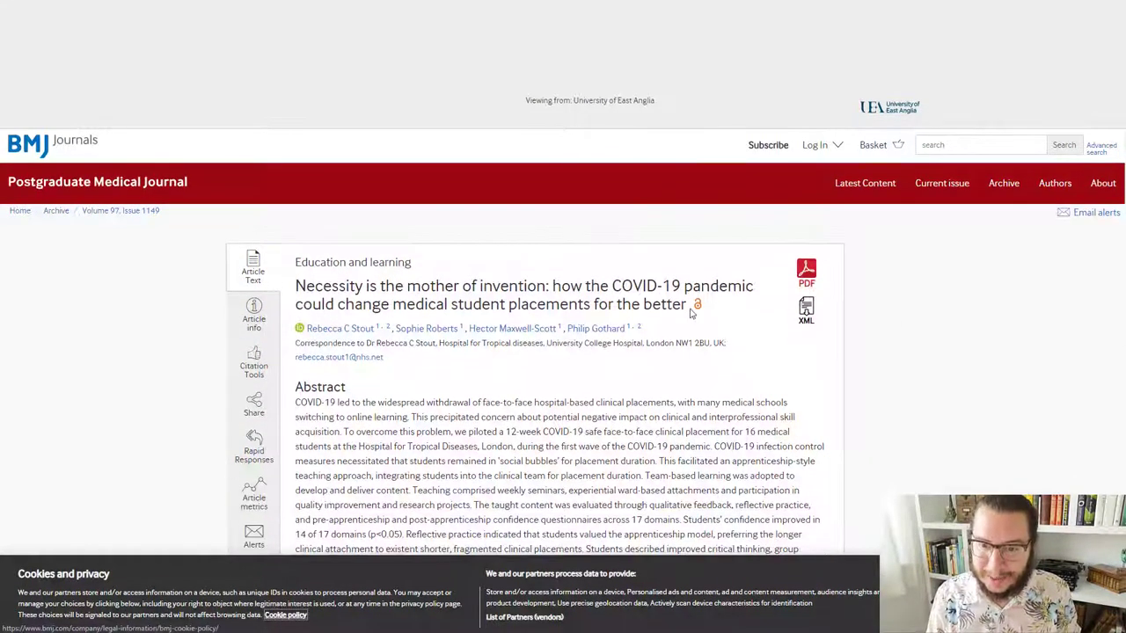
{"action": "scroll", "coordinate": [805, 286], "scroll_direction": "down", "scroll_amount": 3}
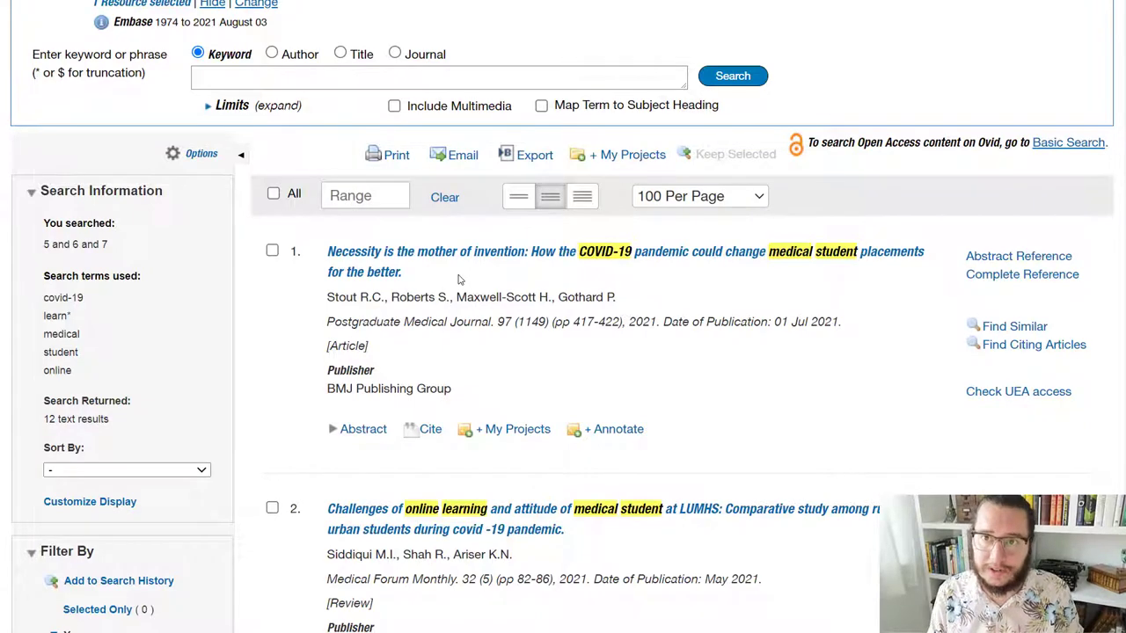
Search for "covid-19" mapped to subject headings and run the "coronavirus disease 2019" heading without choosing any subheadings
{"action": "scroll", "coordinate": [457, 280], "scroll_direction": "up", "scroll_amount": 4}
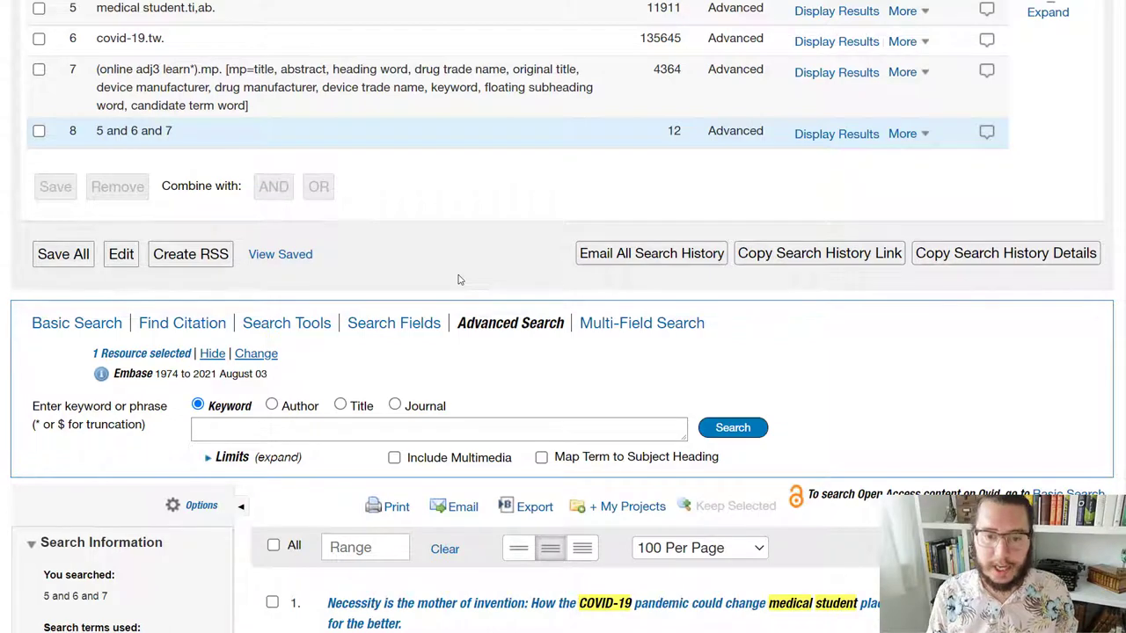
{"action": "scroll", "coordinate": [457, 280], "scroll_direction": "down", "scroll_amount": 2}
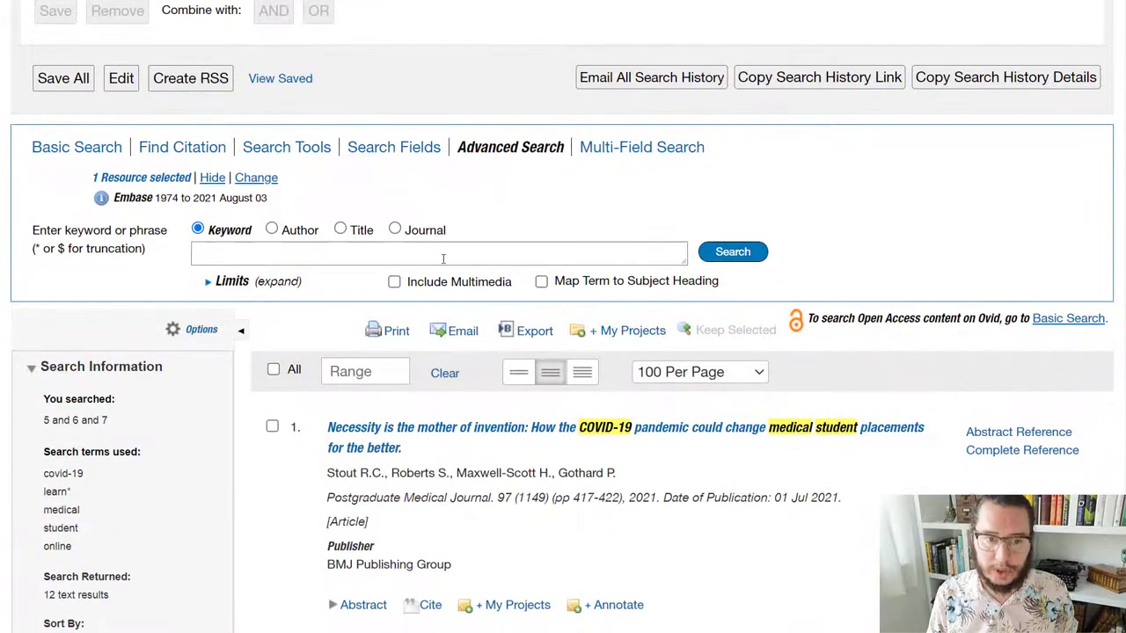
{"action": "left_click", "coordinate": [441, 258]}
{"action": "type", "text": "covid-19"}
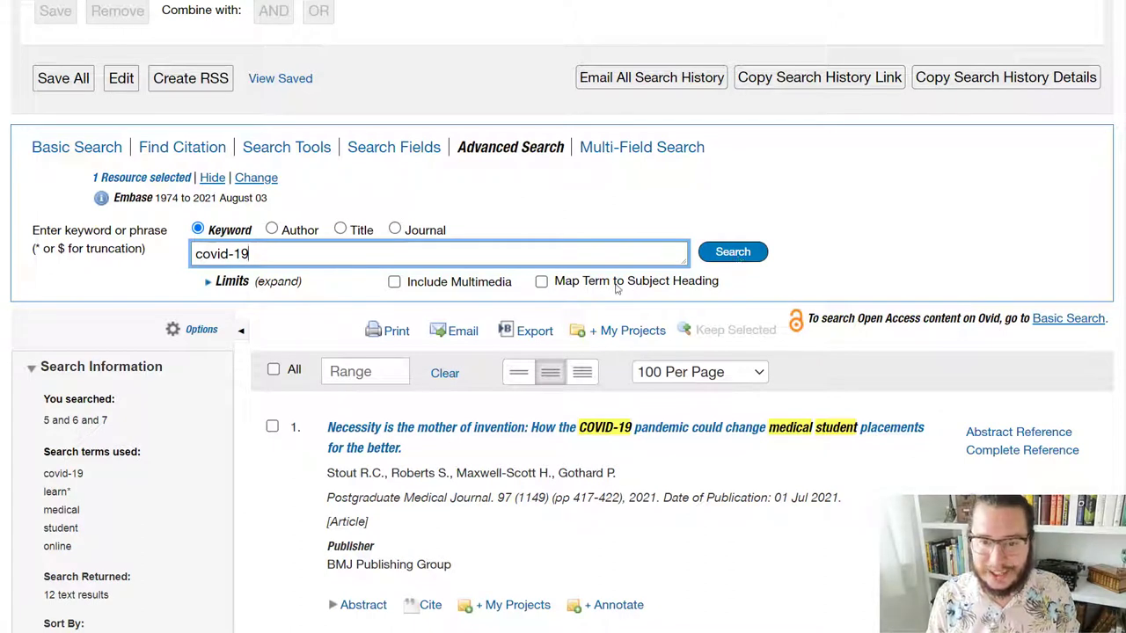
{"action": "left_click", "coordinate": [541, 281]}
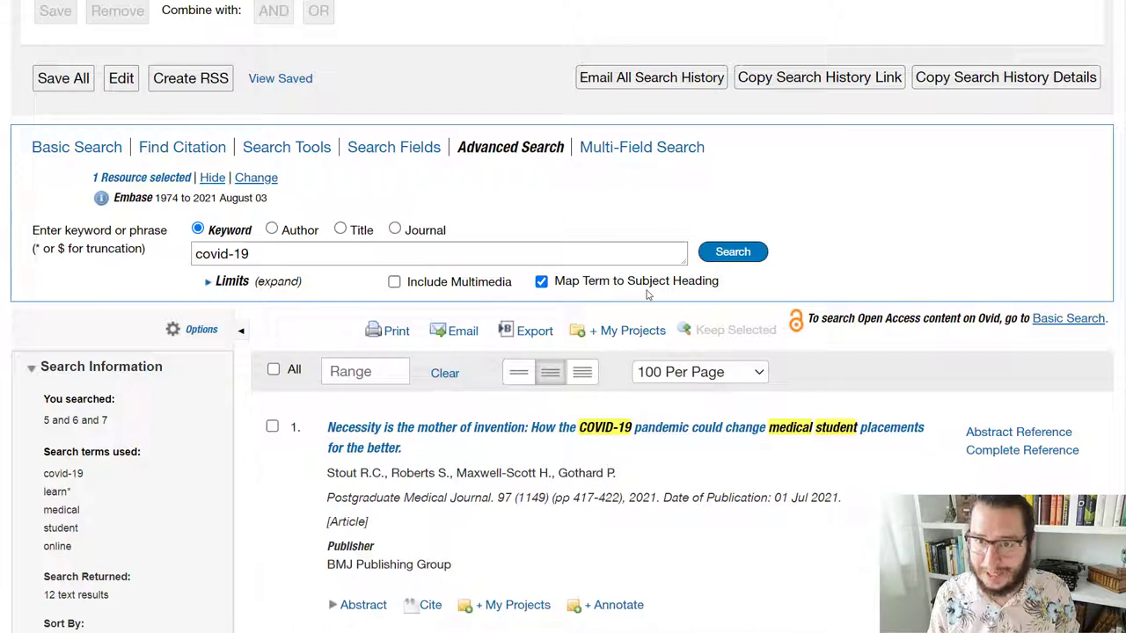
{"action": "left_click", "coordinate": [723, 254]}
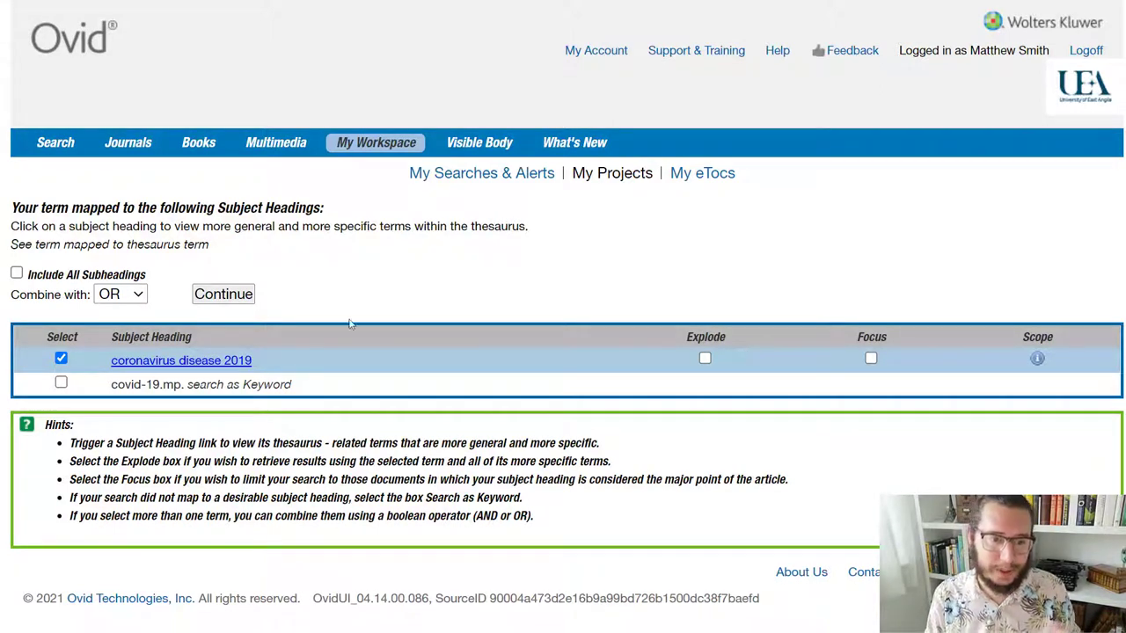
{"action": "left_click", "coordinate": [224, 294]}
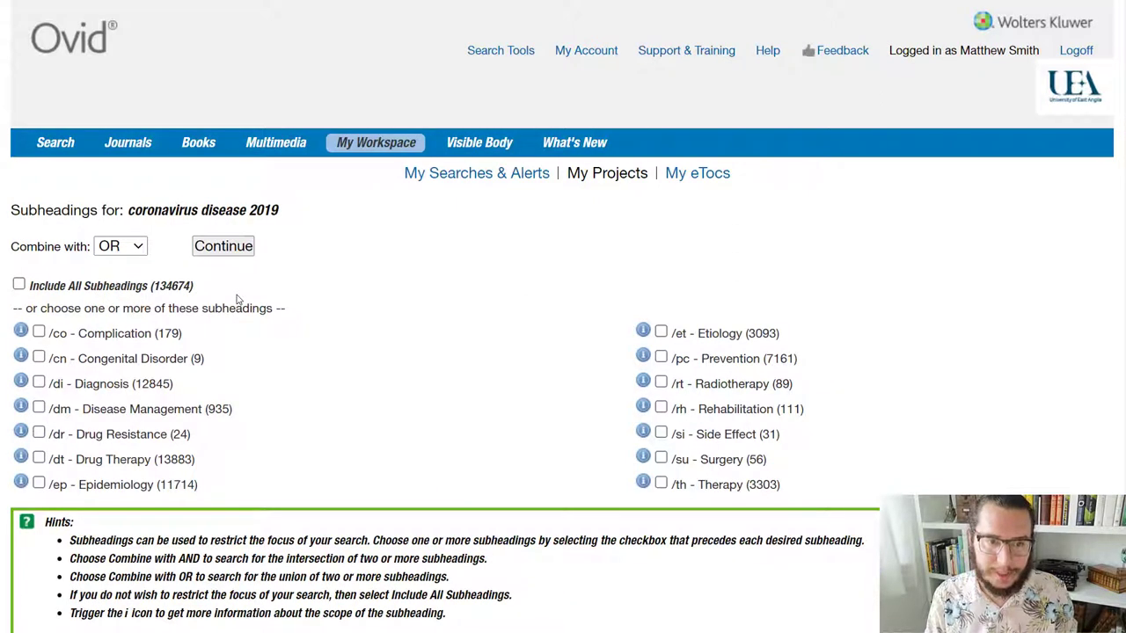
{"action": "left_click", "coordinate": [235, 251]}
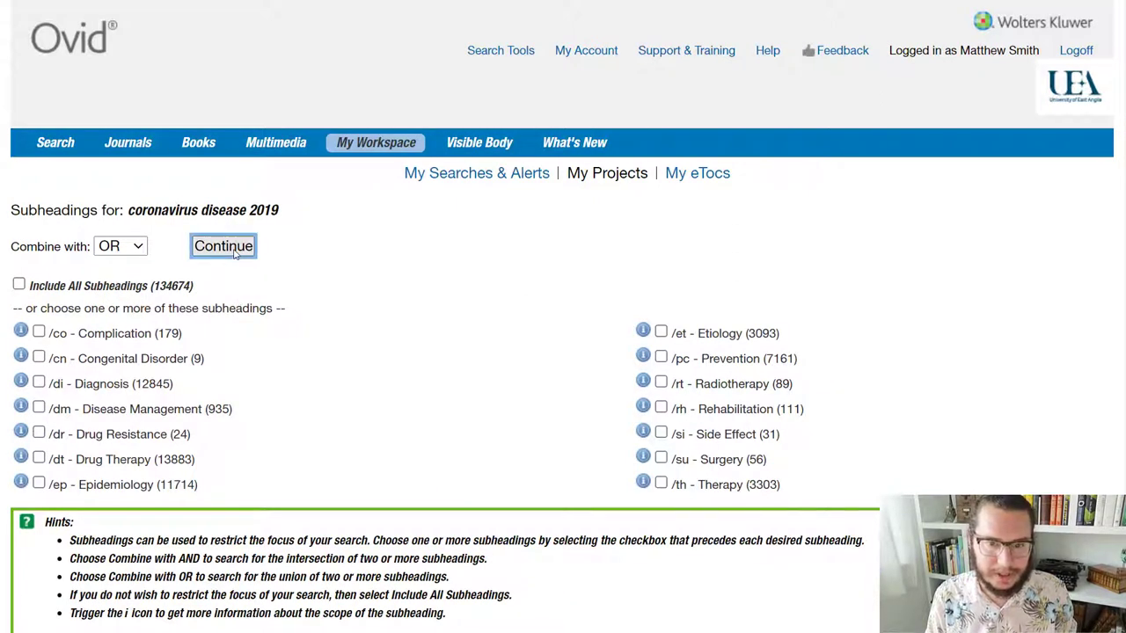
Examine the subject heading line's trailing slash in the search history and compare it with the .mp suffix of line 7
{"action": "scroll", "coordinate": [254, 310], "scroll_direction": "up", "scroll_amount": 2}
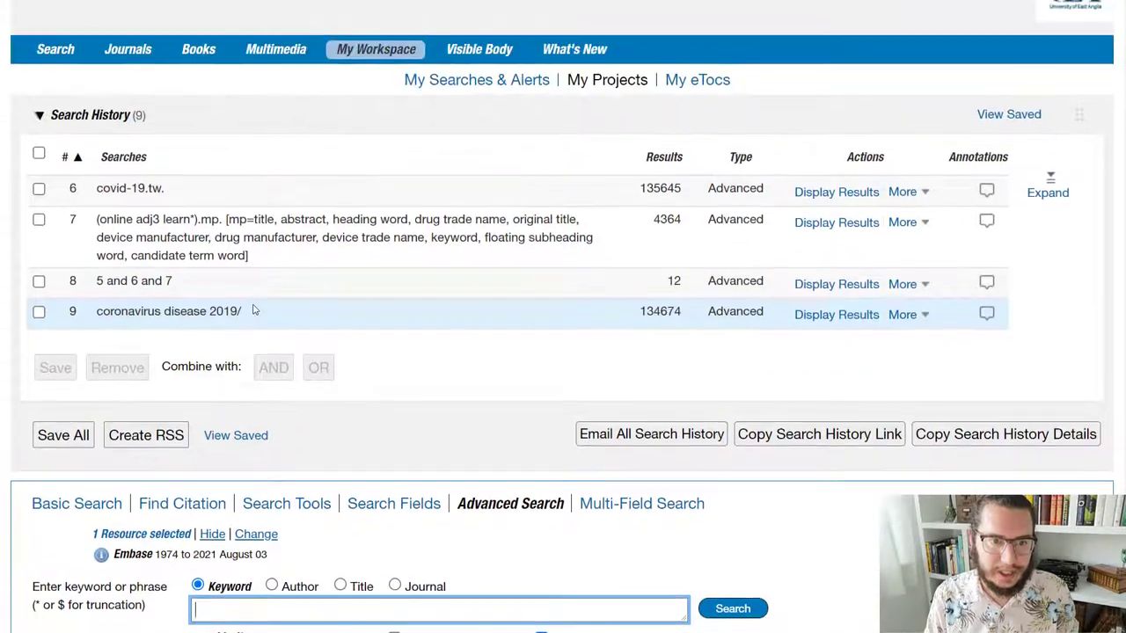
{"action": "left_click_drag", "start_coordinate": [97, 311], "coordinate": [267, 332]}
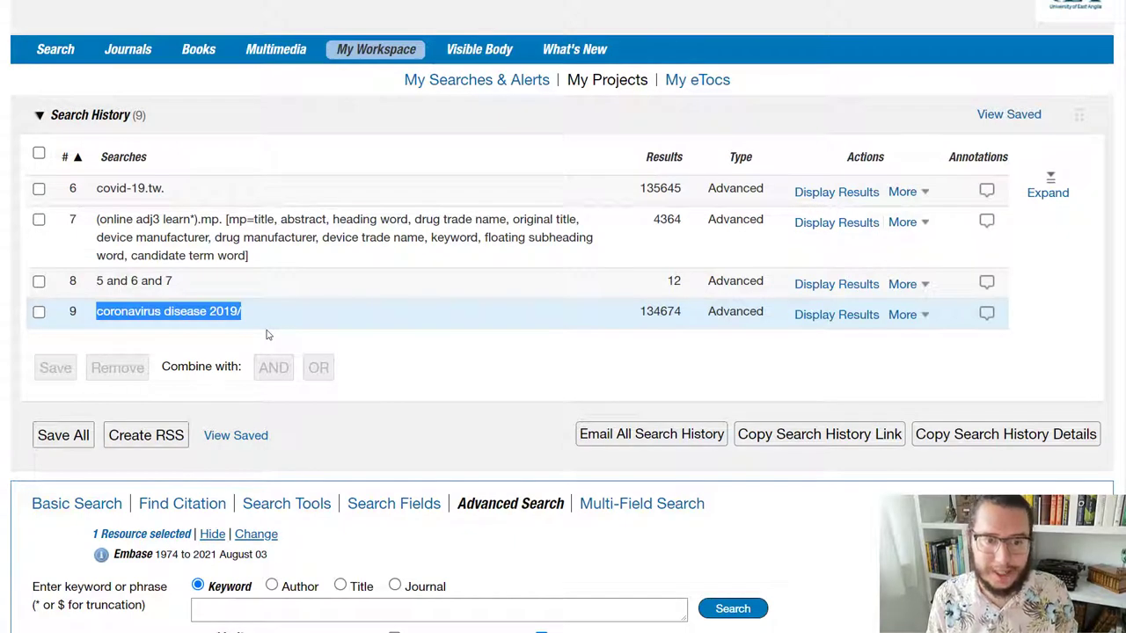
{"action": "left_click", "coordinate": [256, 323]}
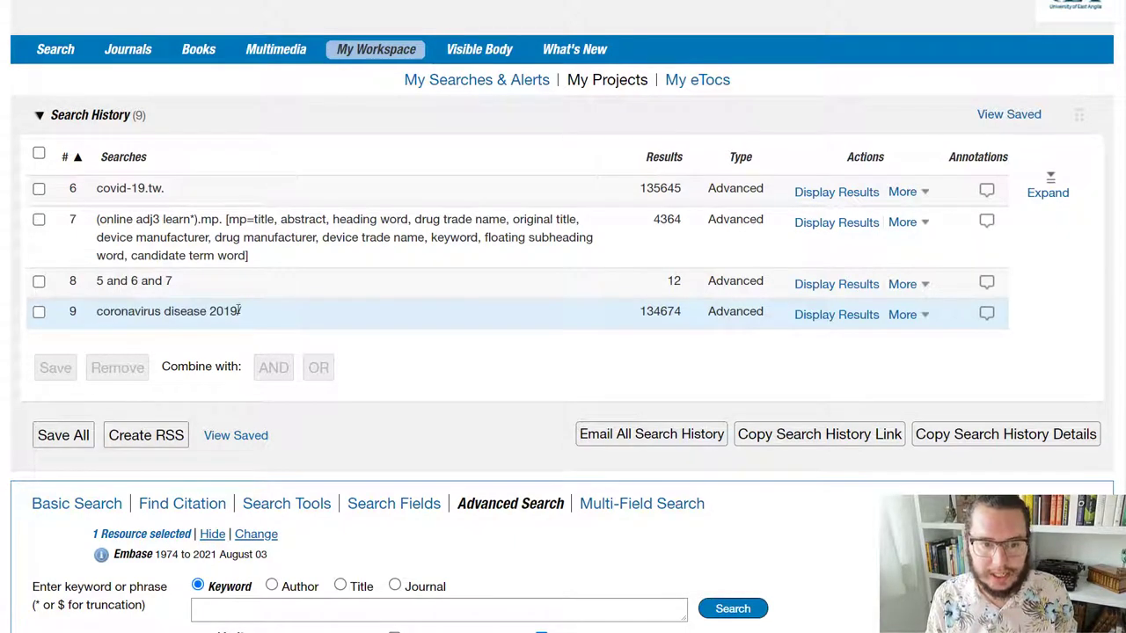
{"action": "left_click_drag", "start_coordinate": [238, 311], "coordinate": [324, 329]}
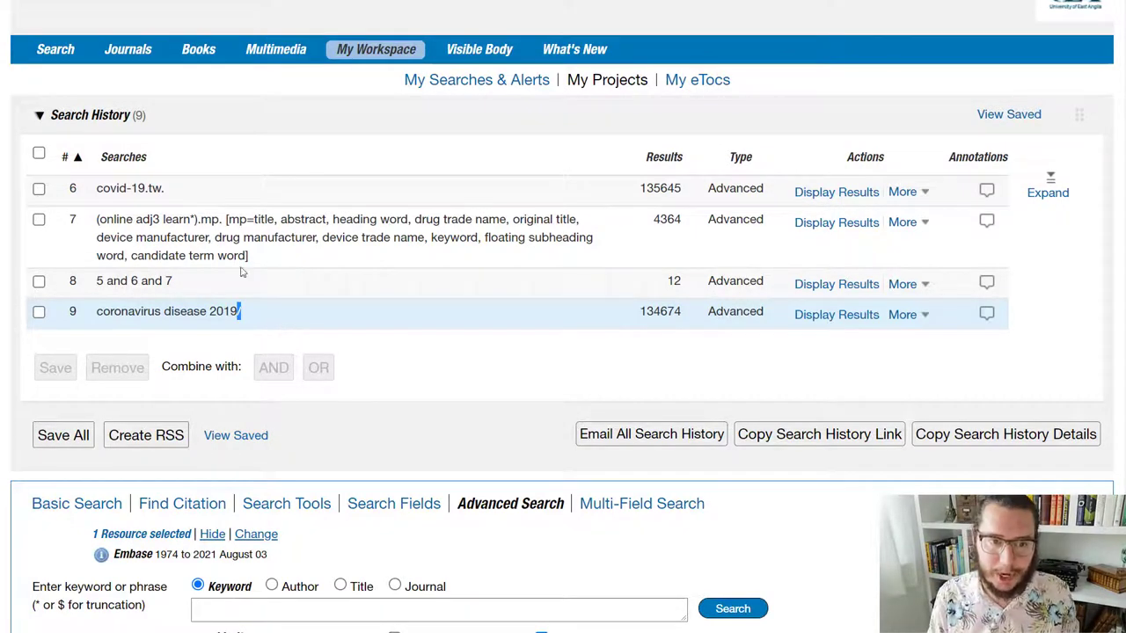
{"action": "left_click_drag", "start_coordinate": [197, 219], "coordinate": [219, 219]}
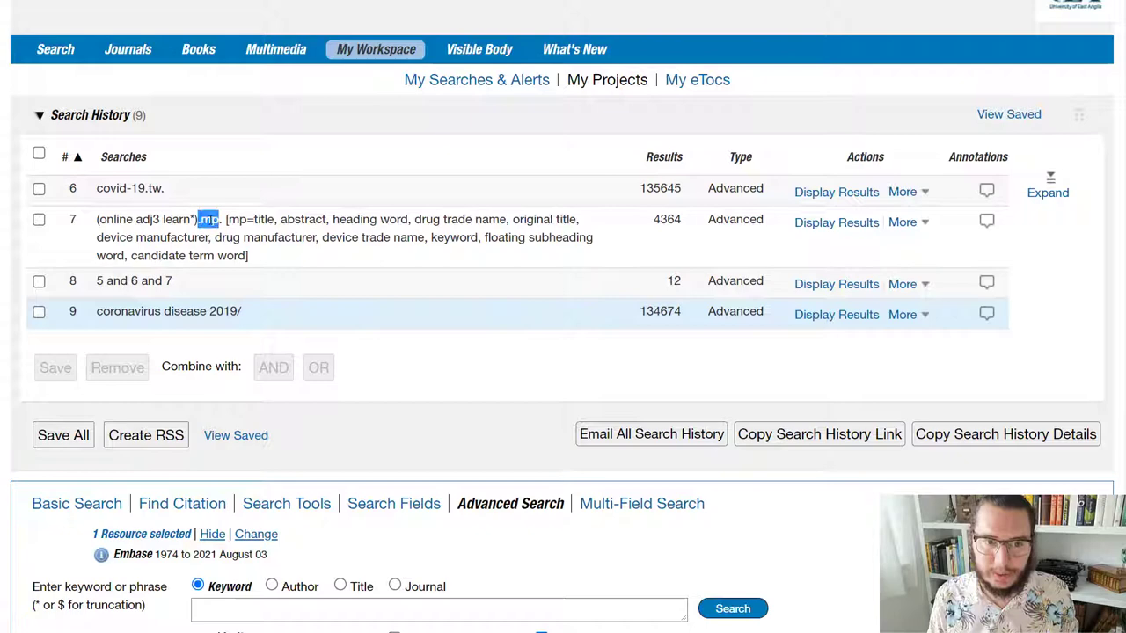
{"action": "left_click", "coordinate": [207, 318]}
Combine search history lines 6 (covid-19.tw.) and 9 (coronavirus disease 2019/) with OR
{"action": "left_click", "coordinate": [38, 312]}
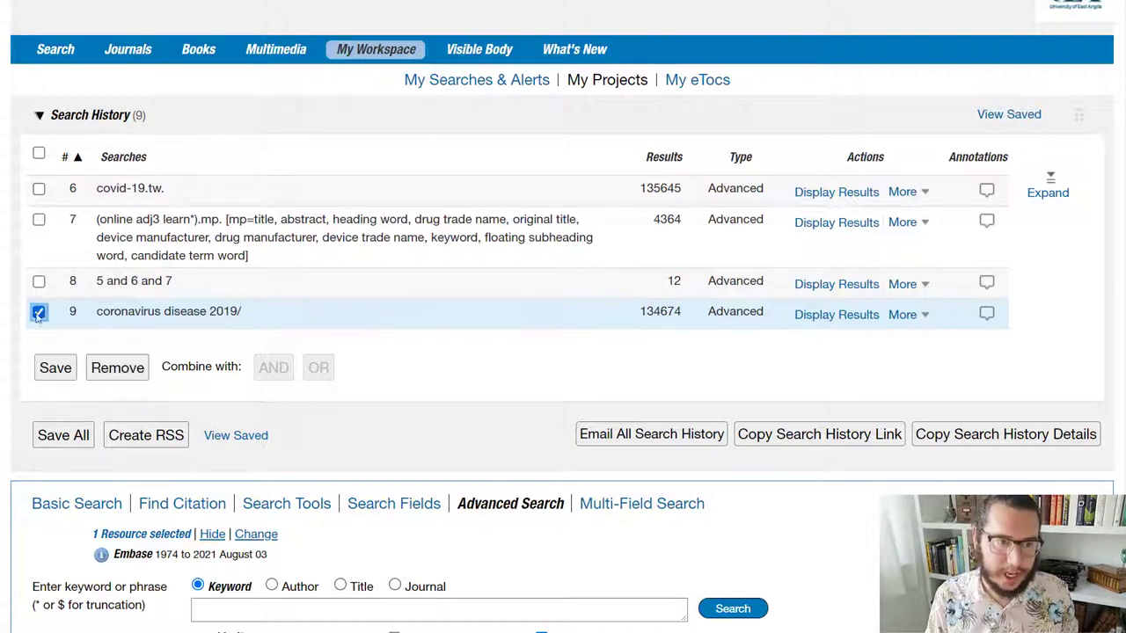
{"action": "left_click", "coordinate": [38, 189]}
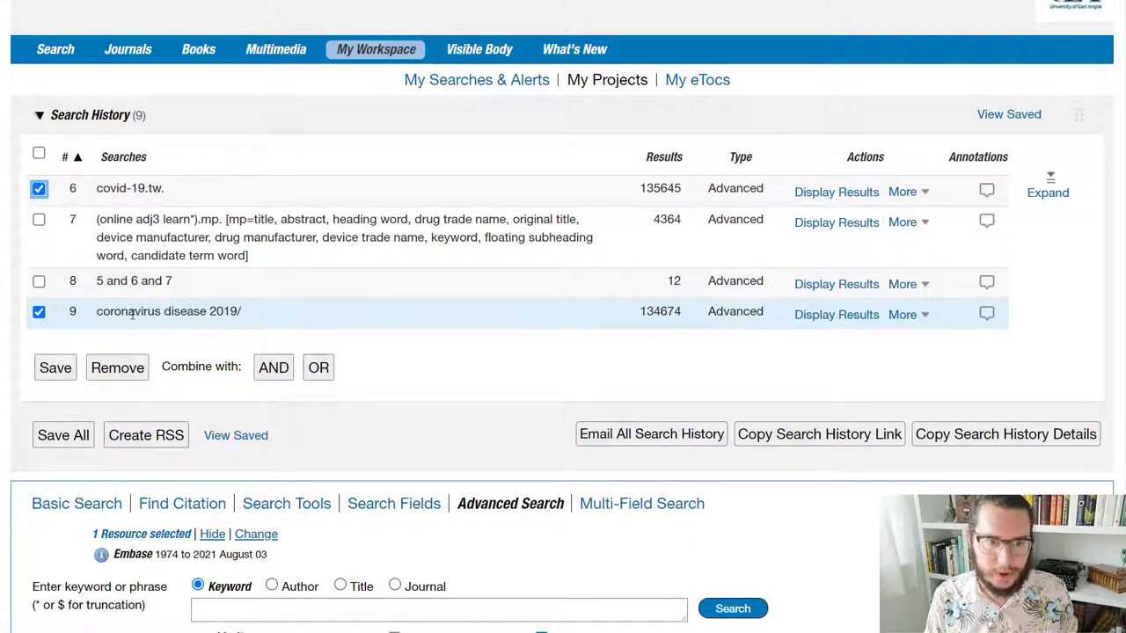
{"action": "left_click", "coordinate": [277, 374]}
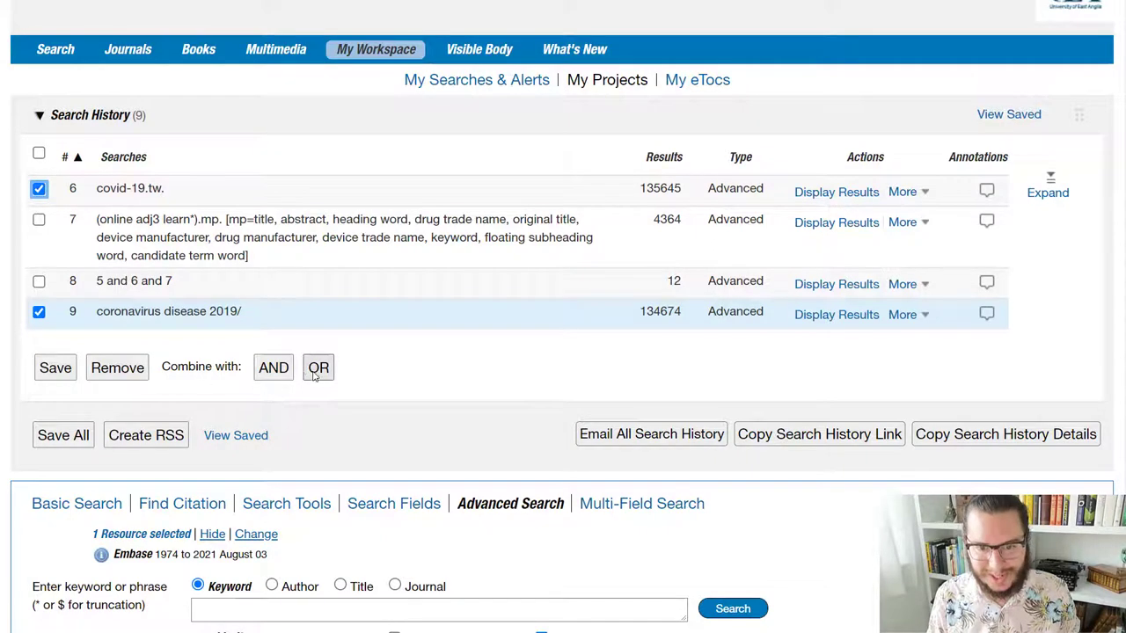
{"action": "left_click", "coordinate": [315, 374]}
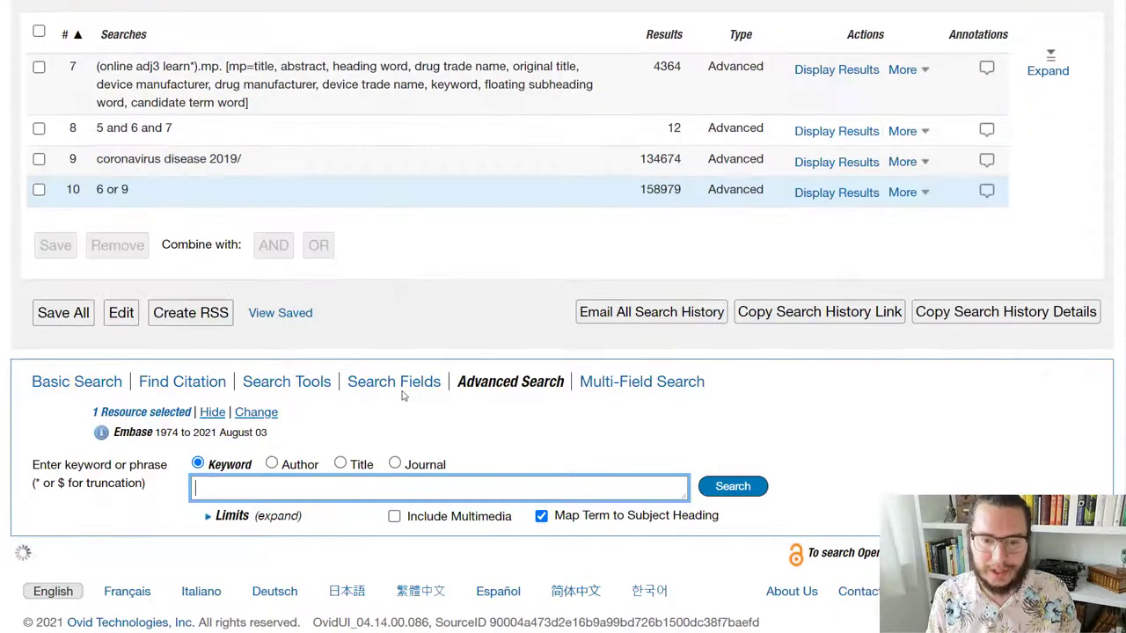
{"action": "left_click", "coordinate": [39, 191]}
{"action": "scroll", "coordinate": [73, 211], "scroll_direction": "up", "scroll_amount": 1}
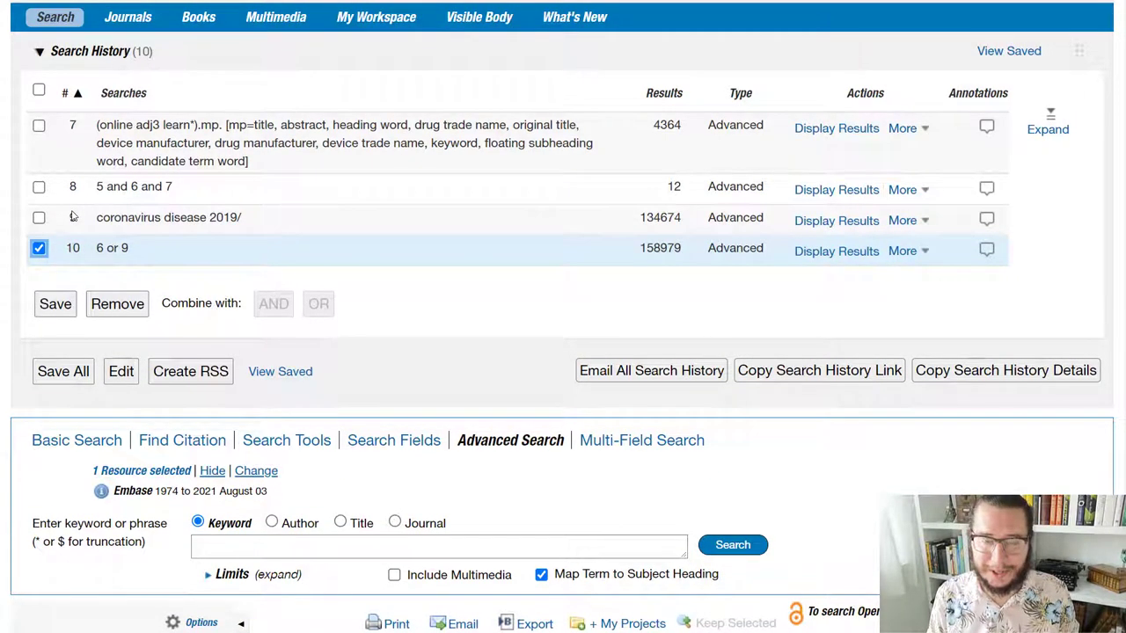
{"action": "left_click", "coordinate": [39, 249]}
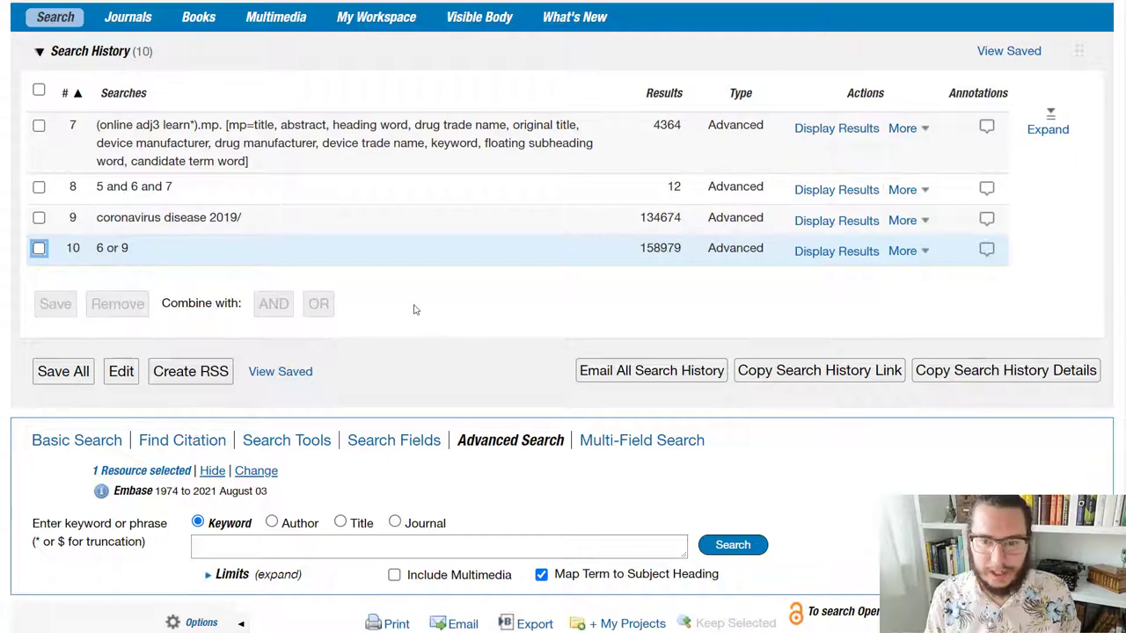
Look over the UEA library's subject page down to its Key resources section
{"action": "scroll", "coordinate": [407, 310], "scroll_direction": "up", "scroll_amount": 3}
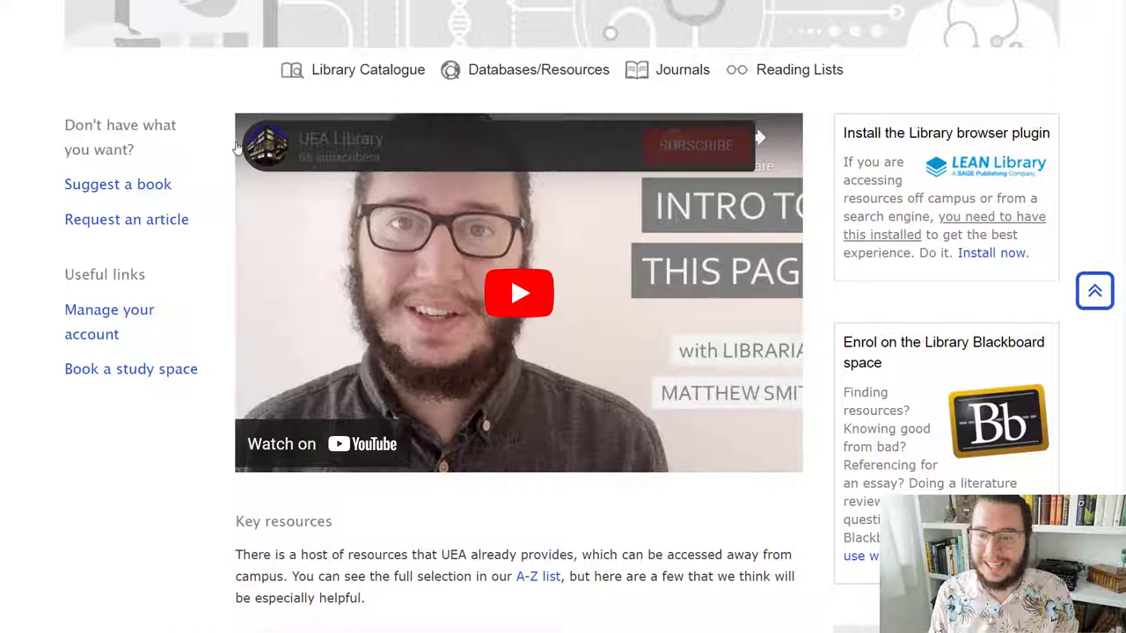
{"action": "scroll", "coordinate": [236, 146], "scroll_direction": "down", "scroll_amount": 4}
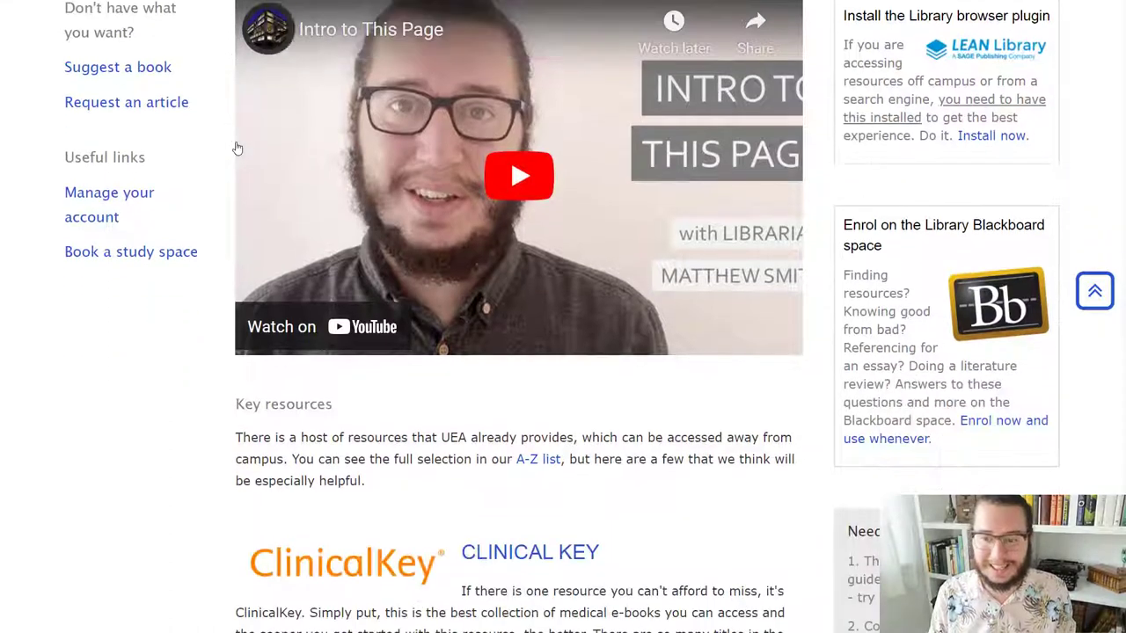